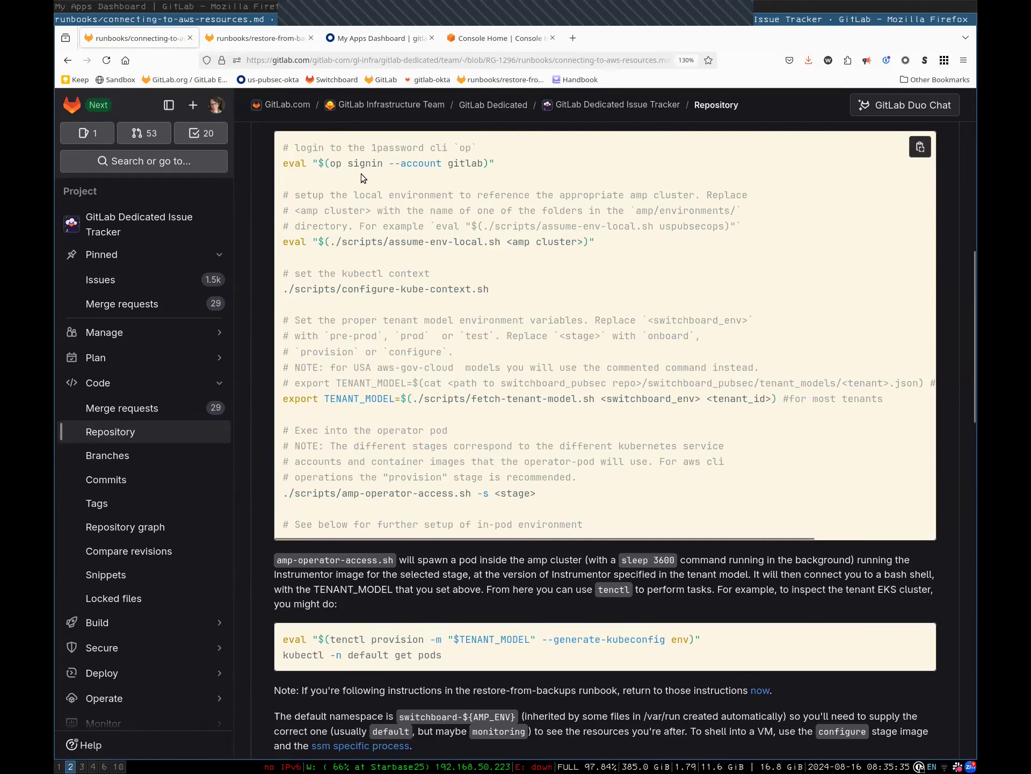
Select the eval op signin line in the runbook's Instrumentor code block
scroll(422, 291, up, 10)
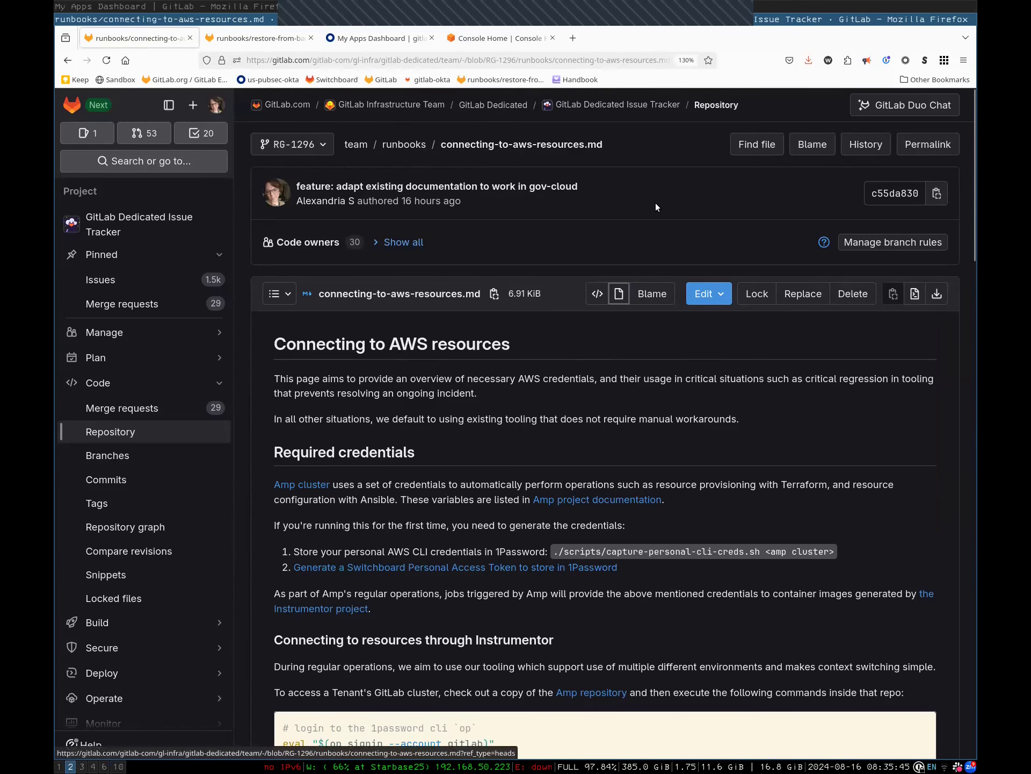
scroll(606, 511, down, 5)
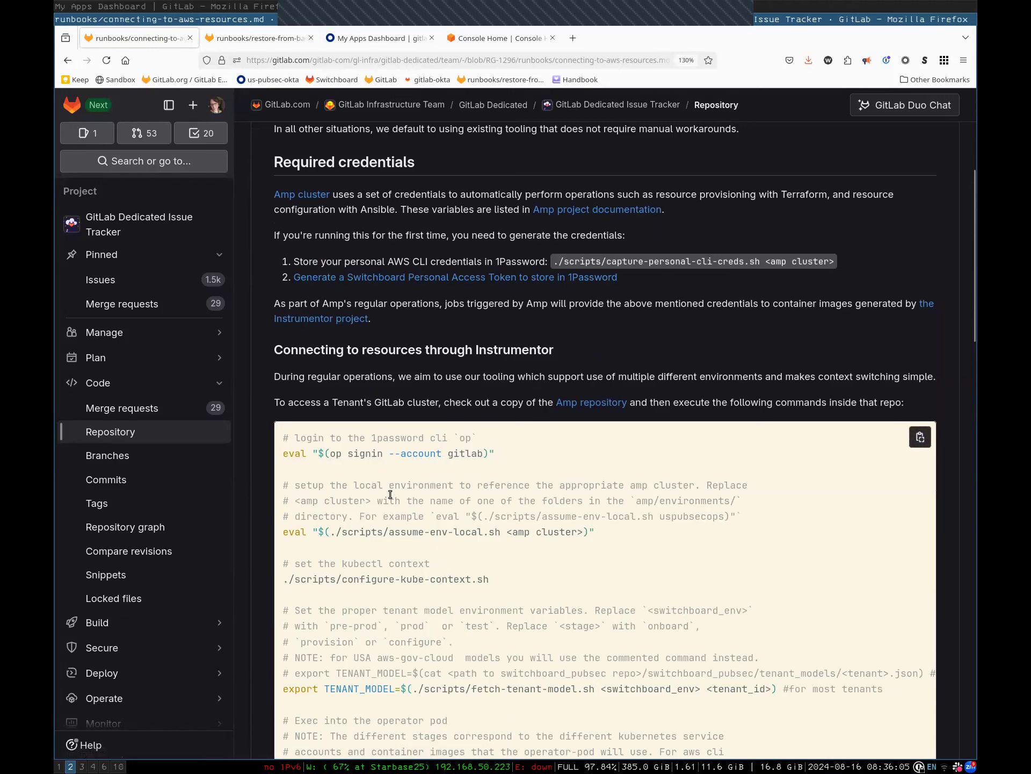
triple_click(301, 454)
key(ctrl+c)
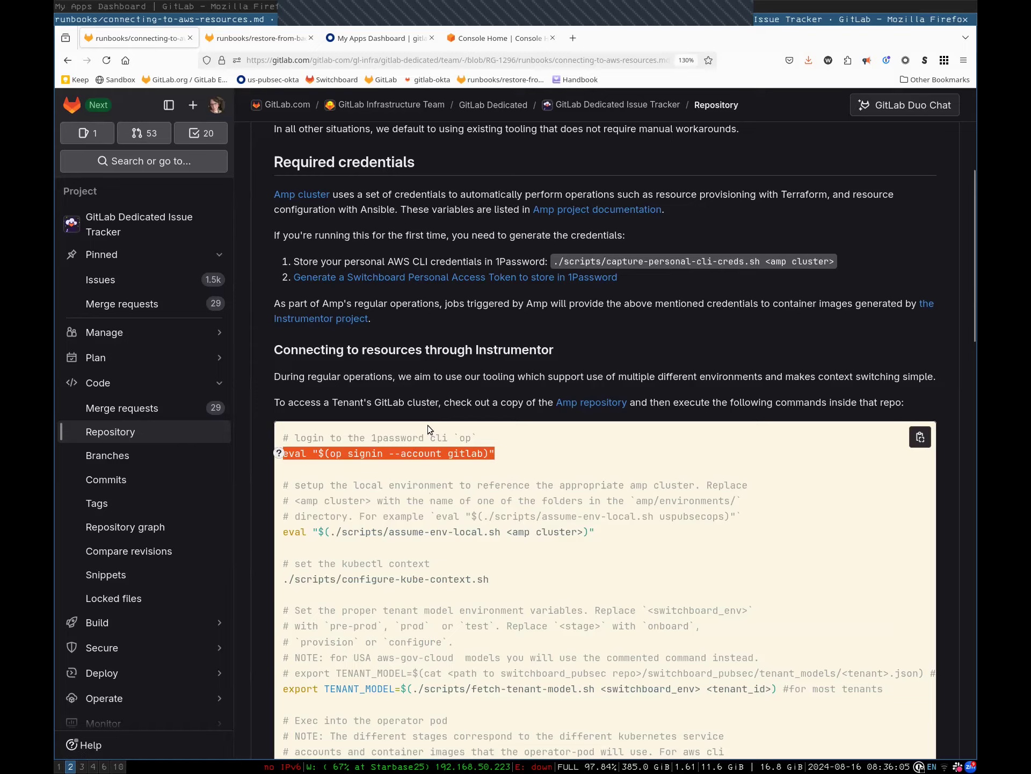
In the terminal, change from home into ~/30-workspace/git/amp
key(super+1)
text(cd)
key(BackSpace)
key(BackSpace)
text(cd)
key(Return)
text(cd 3)
key(Right)
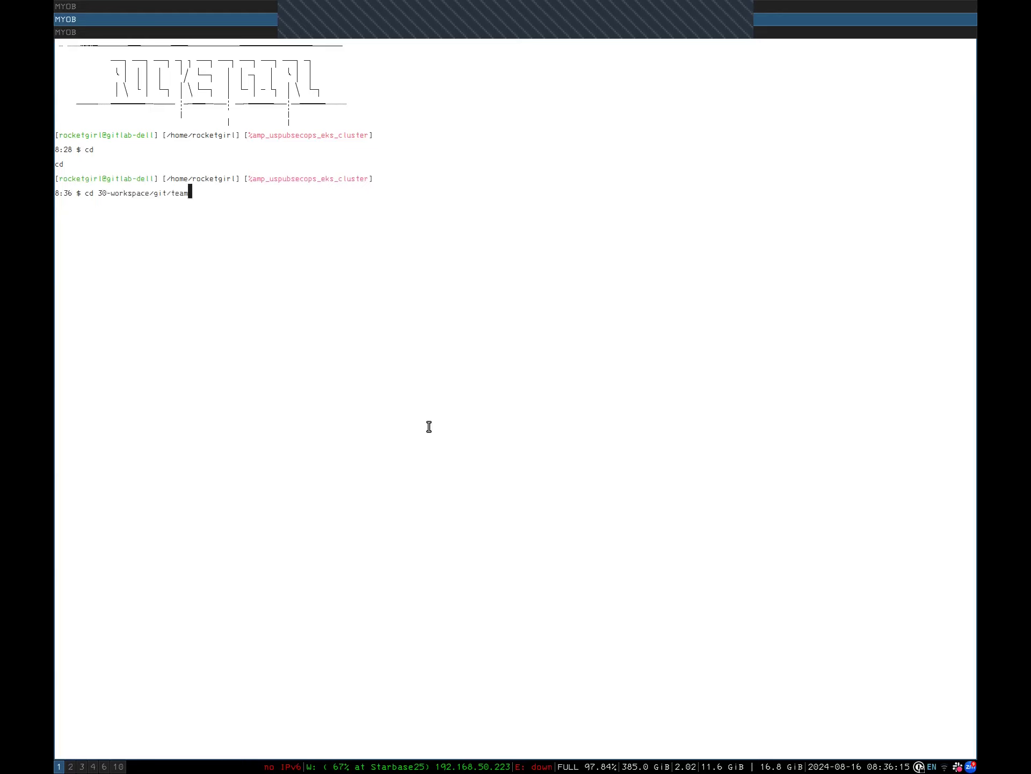
key(BackSpace)
key(BackSpace)
key(BackSpace)
key(BackSpace)
text(amp)
key(Return)
Run eval "$(op signin --account gitlab)", authorize it and enter the 1Password password
key(ctrl+shift+v)
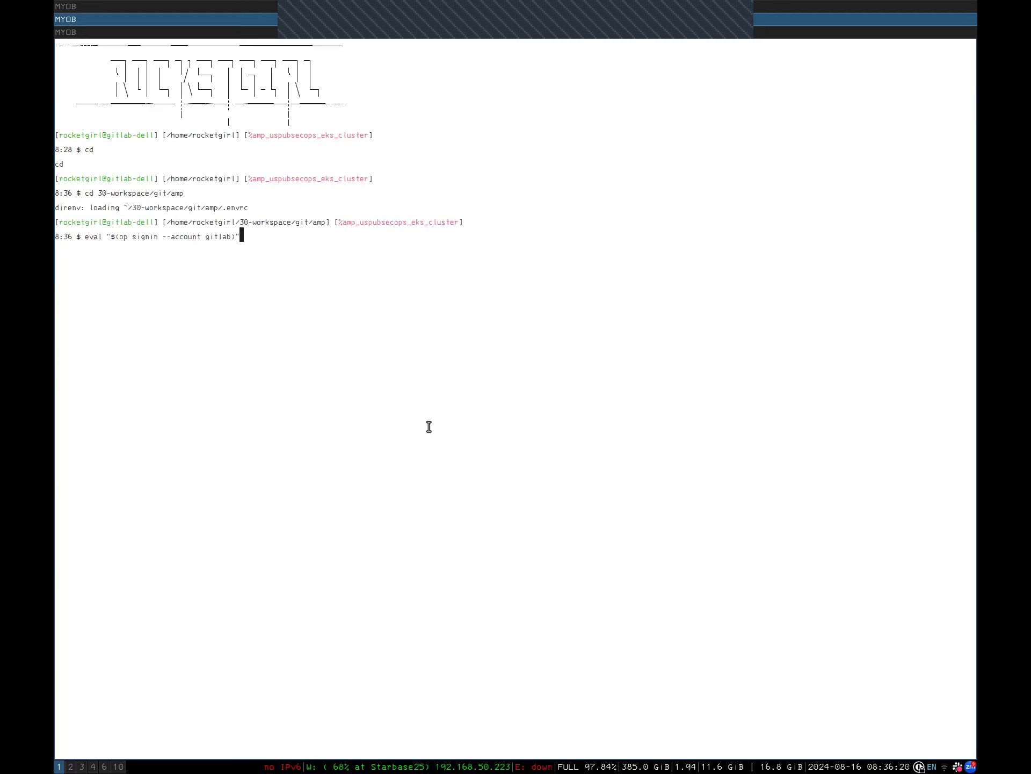
key(Return)
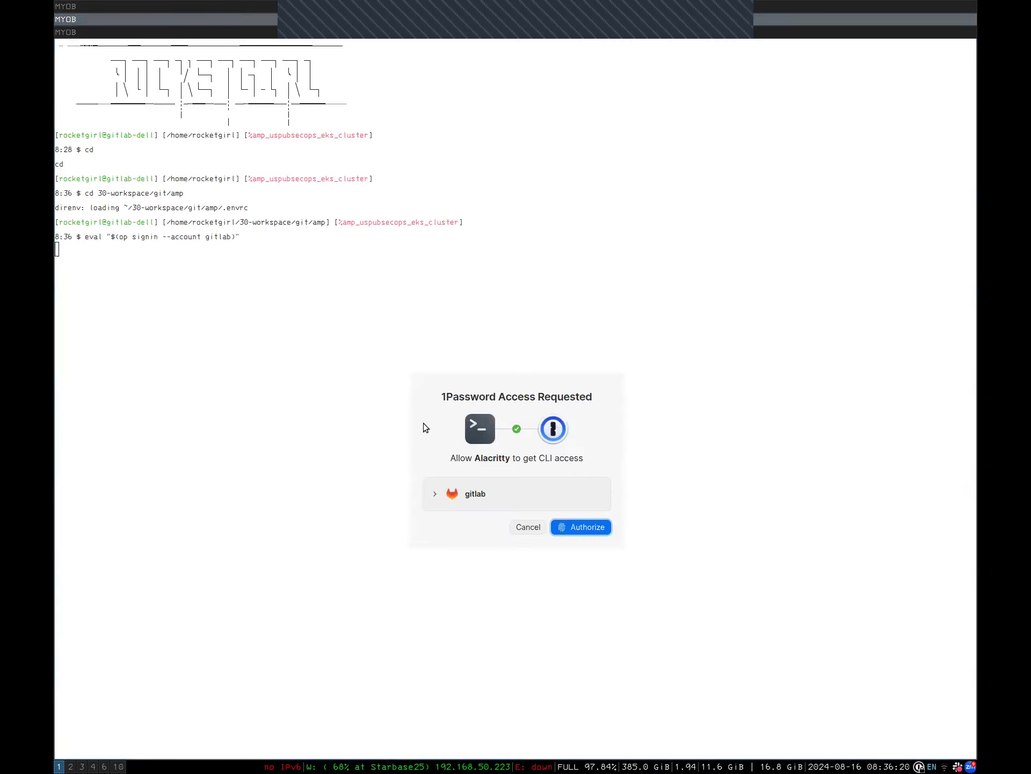
click(589, 522)
text(••••••••••••••••)
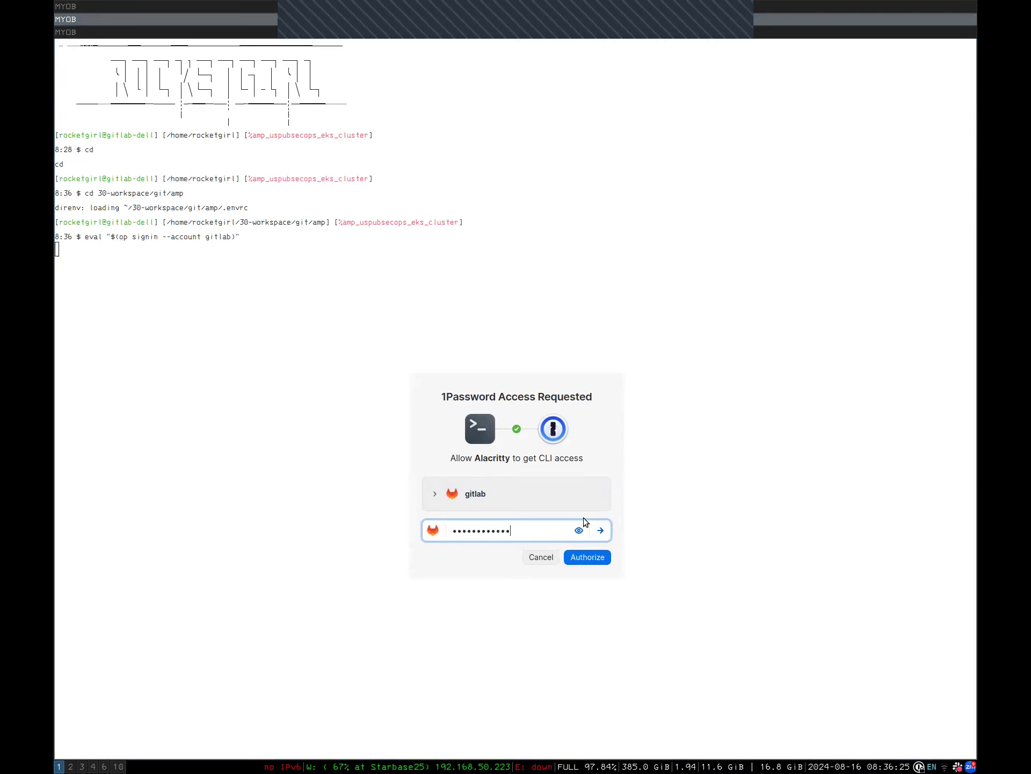
key(Return)
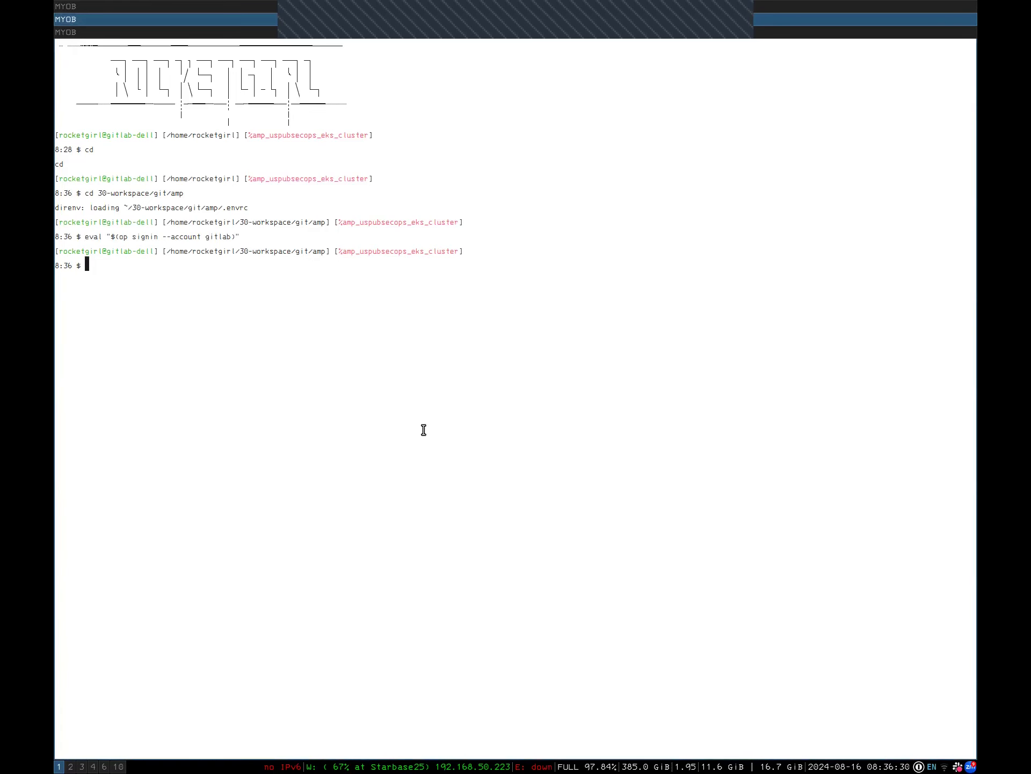
key(super+2)
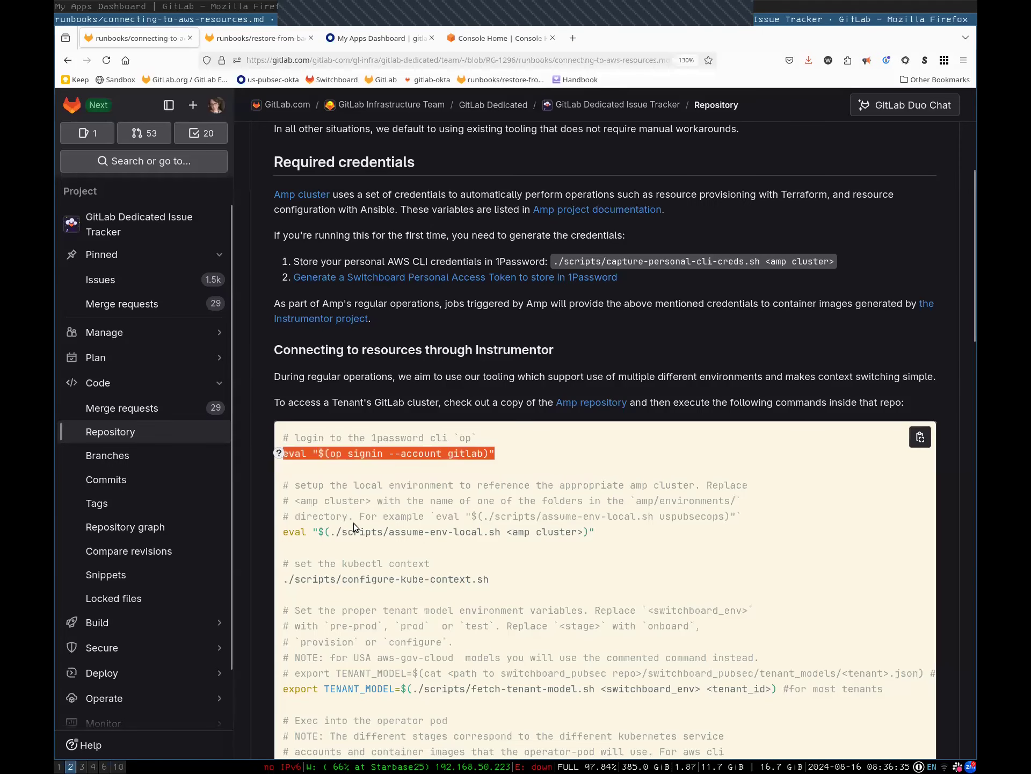
Select the example eval "$(./scripts/assume-env-local.sh uspubsecops)" from the runbook comment
click(339, 540)
triple_click(327, 534)
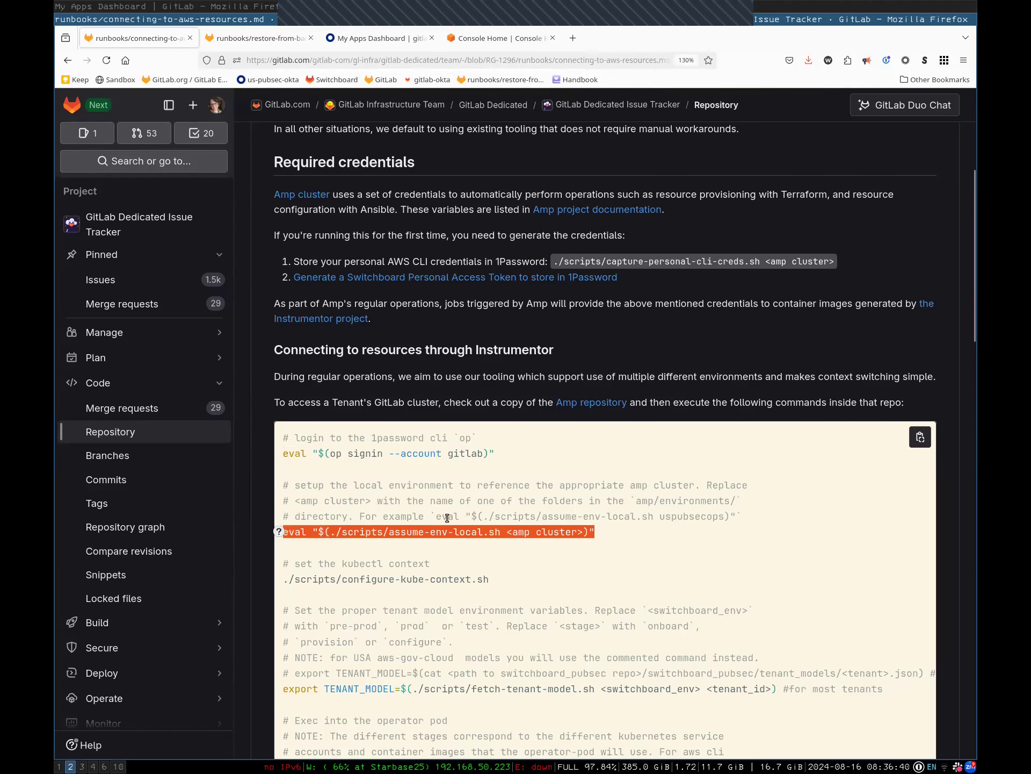
drag(431, 515, 524, 515)
click(331, 474)
triple_click(309, 484)
drag(310, 484, 327, 504)
click(327, 504)
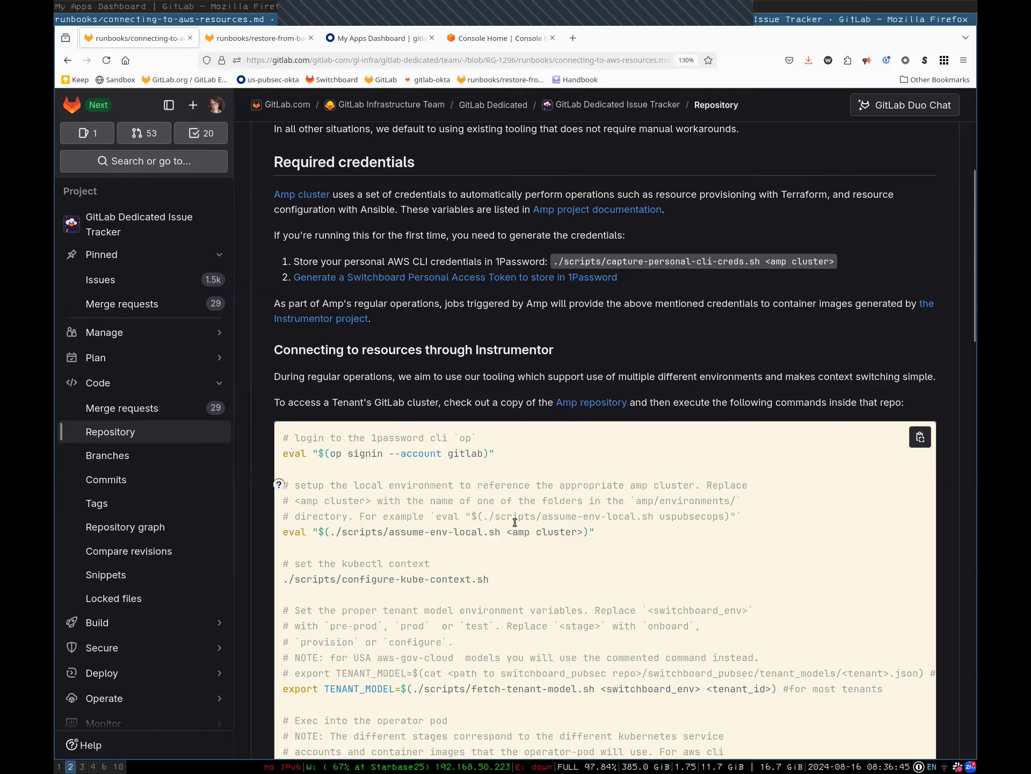
drag(436, 518, 735, 517)
key(ctrl+c)
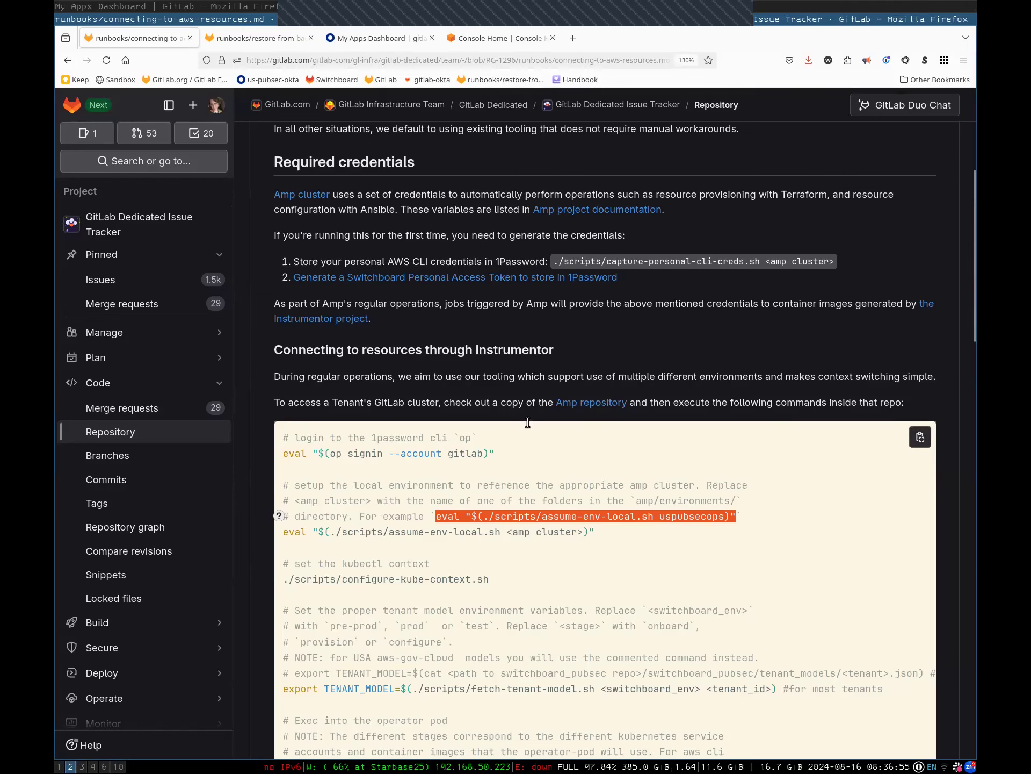
Run the assume-env-local.sh uspubsecops command and complete the Okta login with username, password and security-key MFA
key(super+1)
key(ctrl+shift+v)
key(Return)
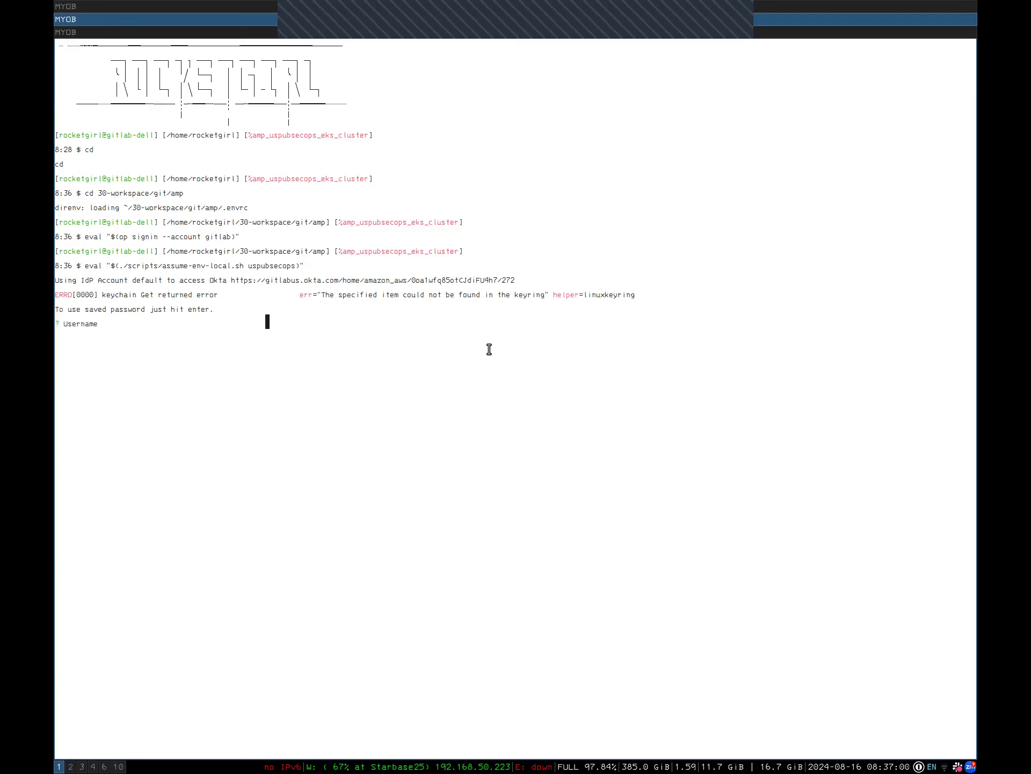
key(Return)
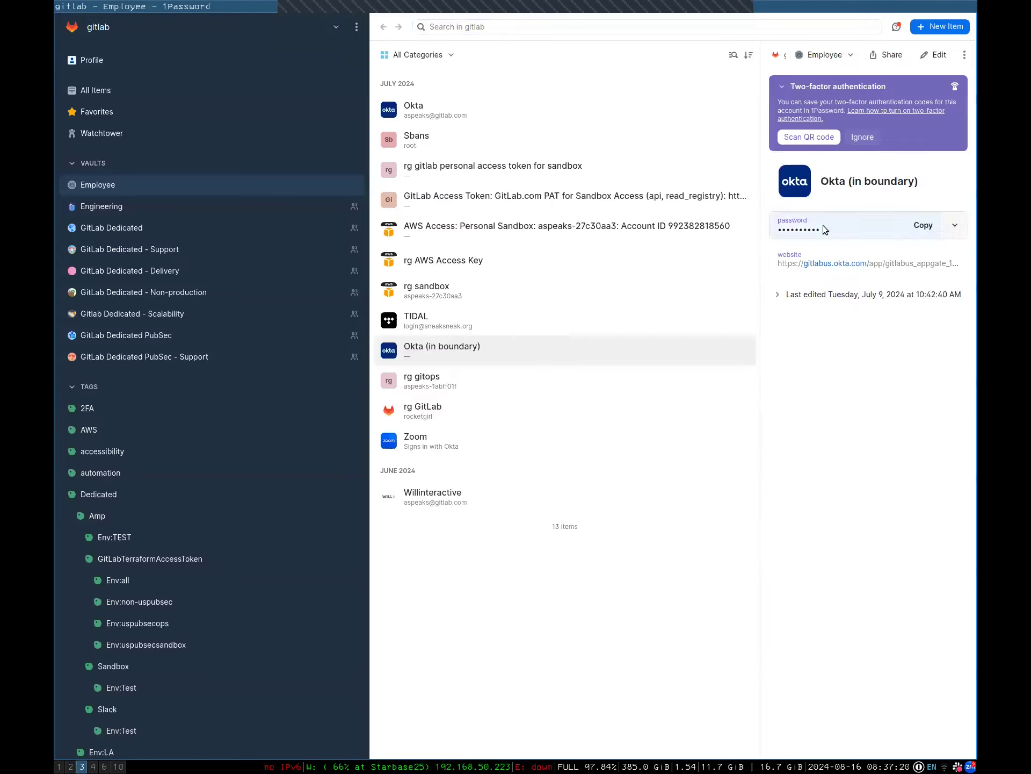
key(super+1)
key(ctrl+shift+v)
key(Return)
key(Return)
key(super+3)
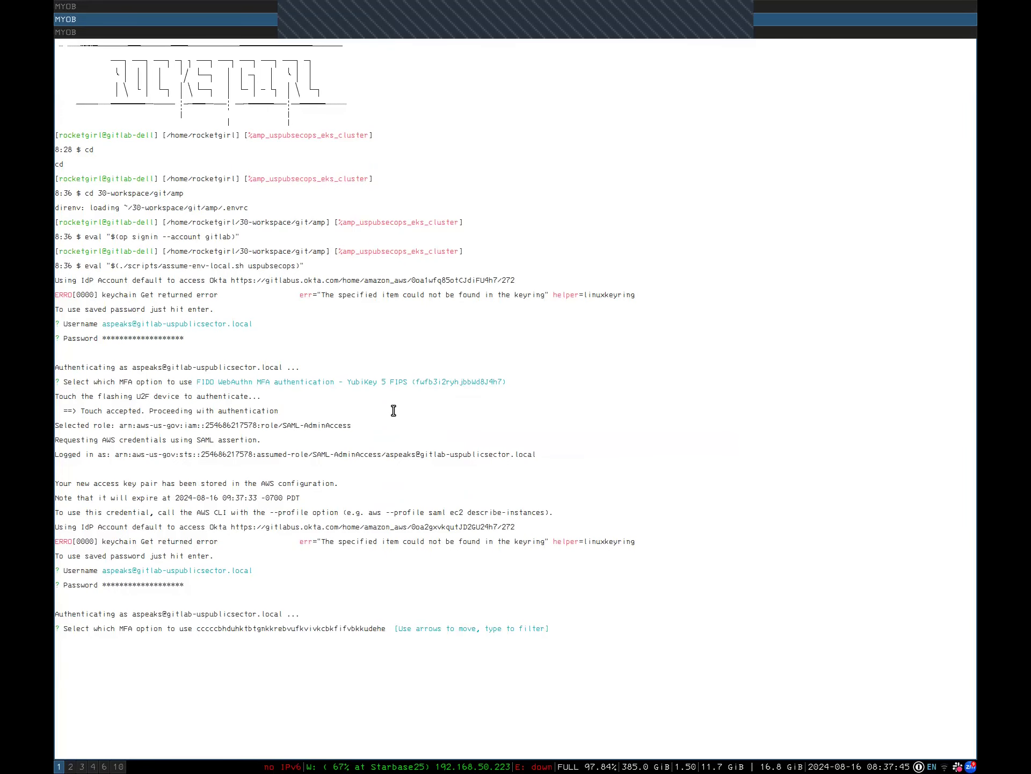
key(Return)
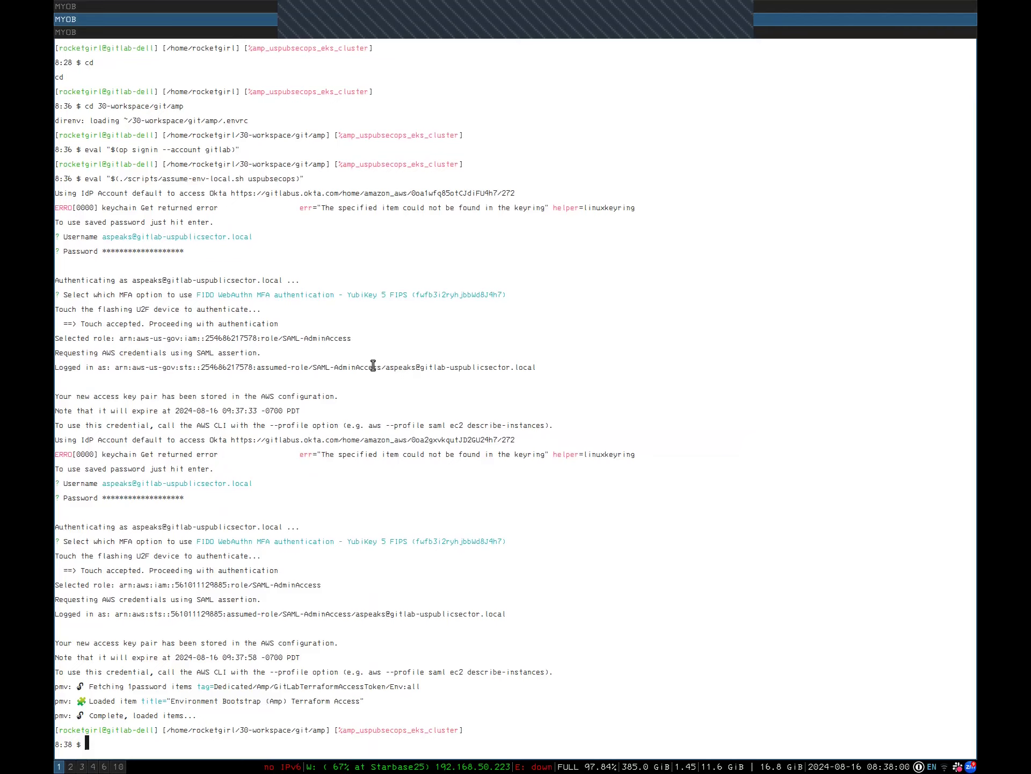
Copy and run ./scripts/configure-kube-context.sh to set the amp_uspubsecops_eks_cluster context
key(super+2)
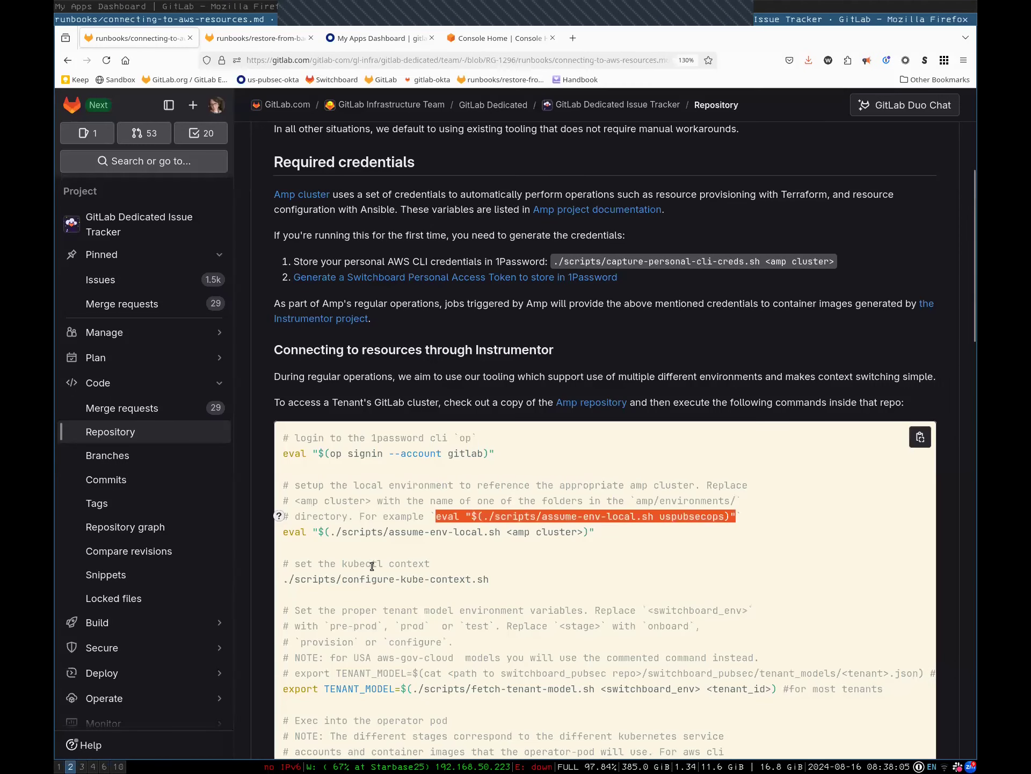
triple_click(371, 579)
key(super+c)
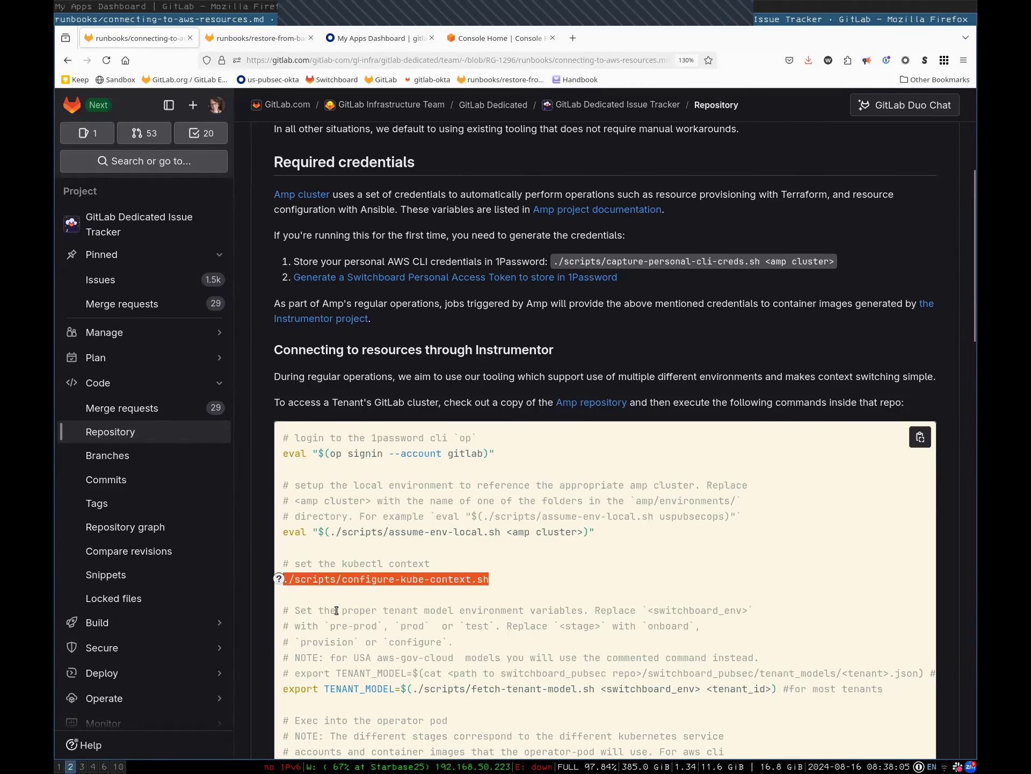
key(super+1)
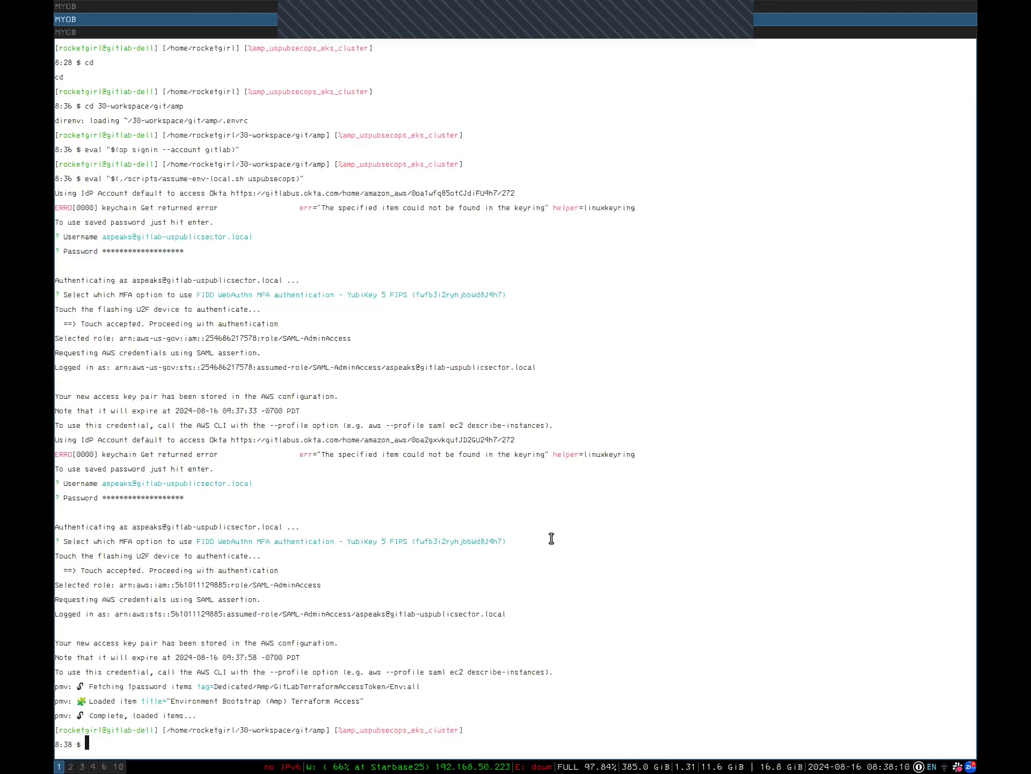
middle_click(436, 552)
key(Return)
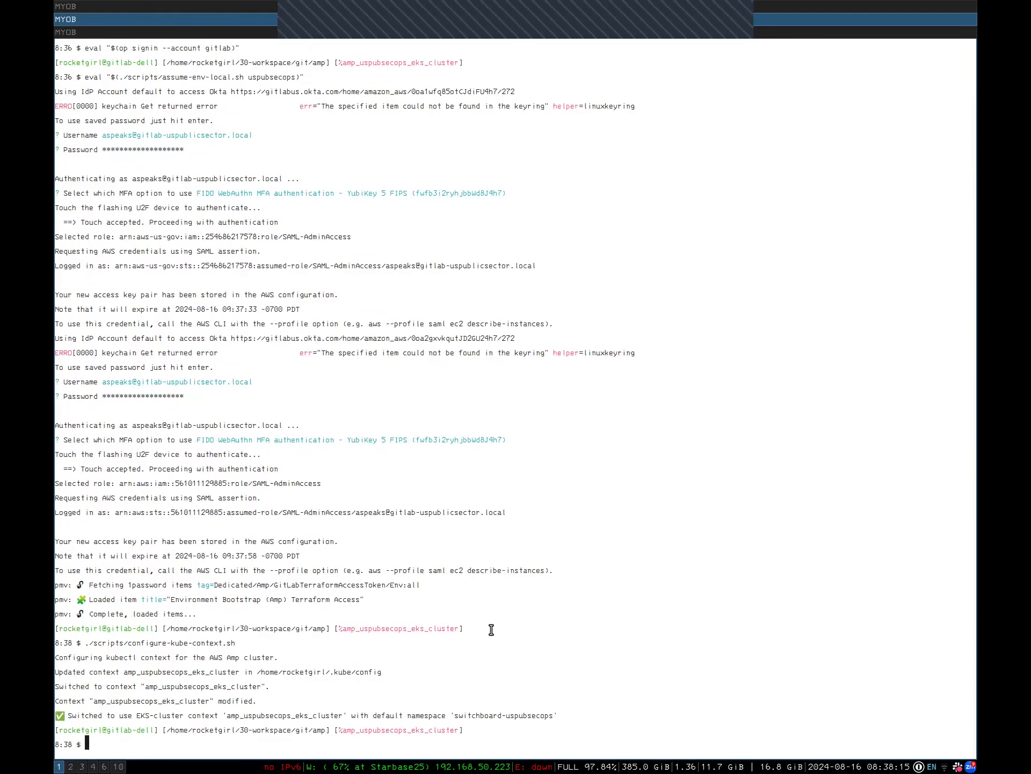
key(super+2)
scroll(469, 671, down, 5)
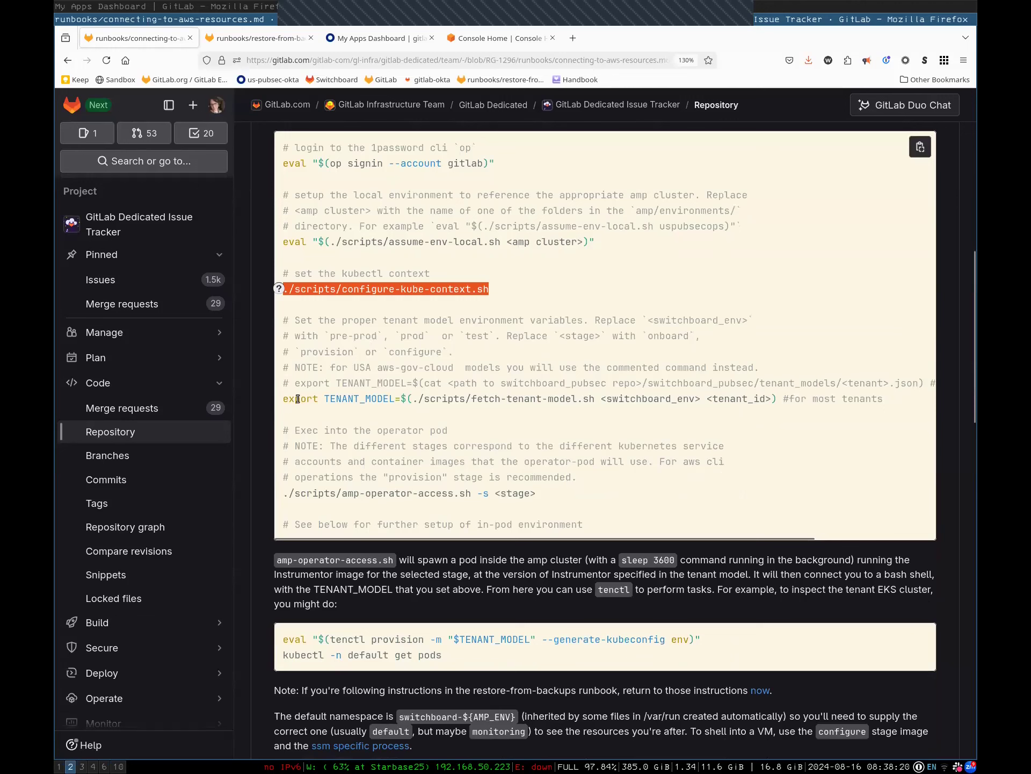
Copy the commented export TENANT_MODEL line from the runbook into the terminal
click(305, 369)
drag(335, 369, 760, 367)
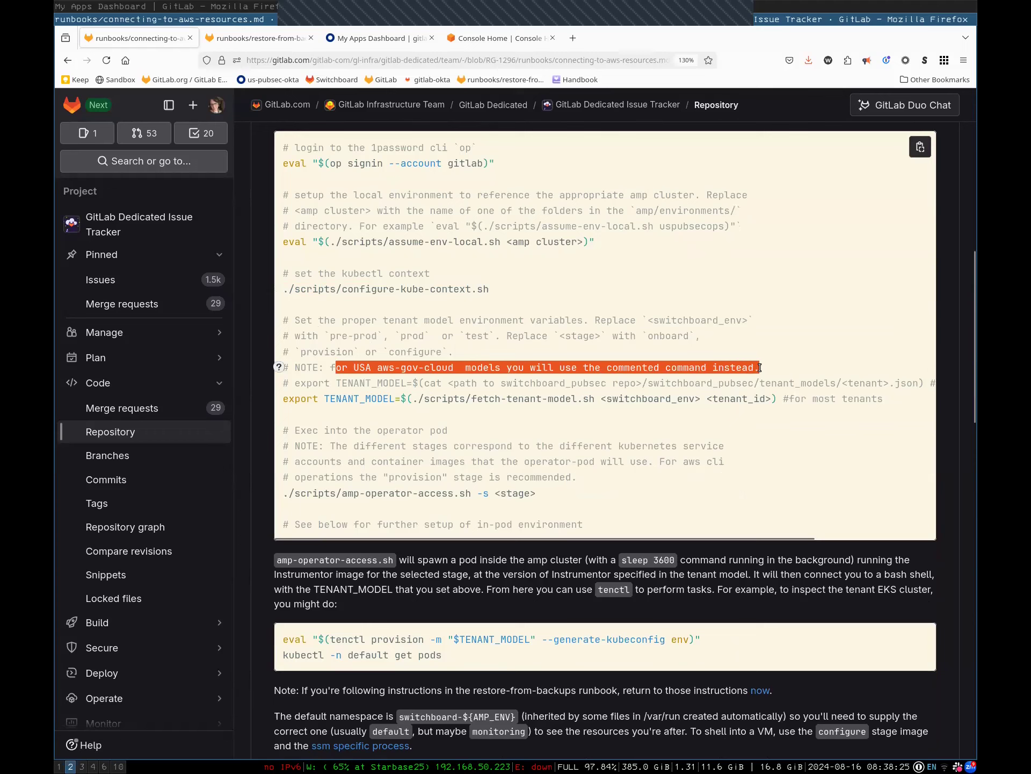
drag(295, 383, 934, 388)
key(super+c)
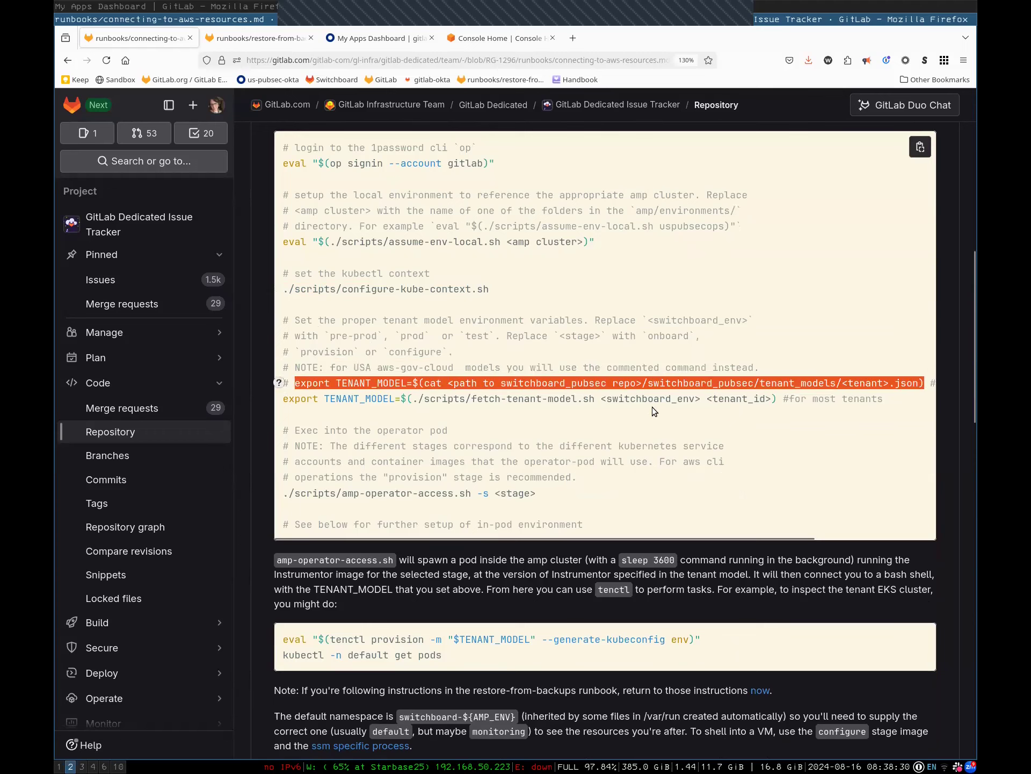
key(super+1)
middle_click(353, 522)
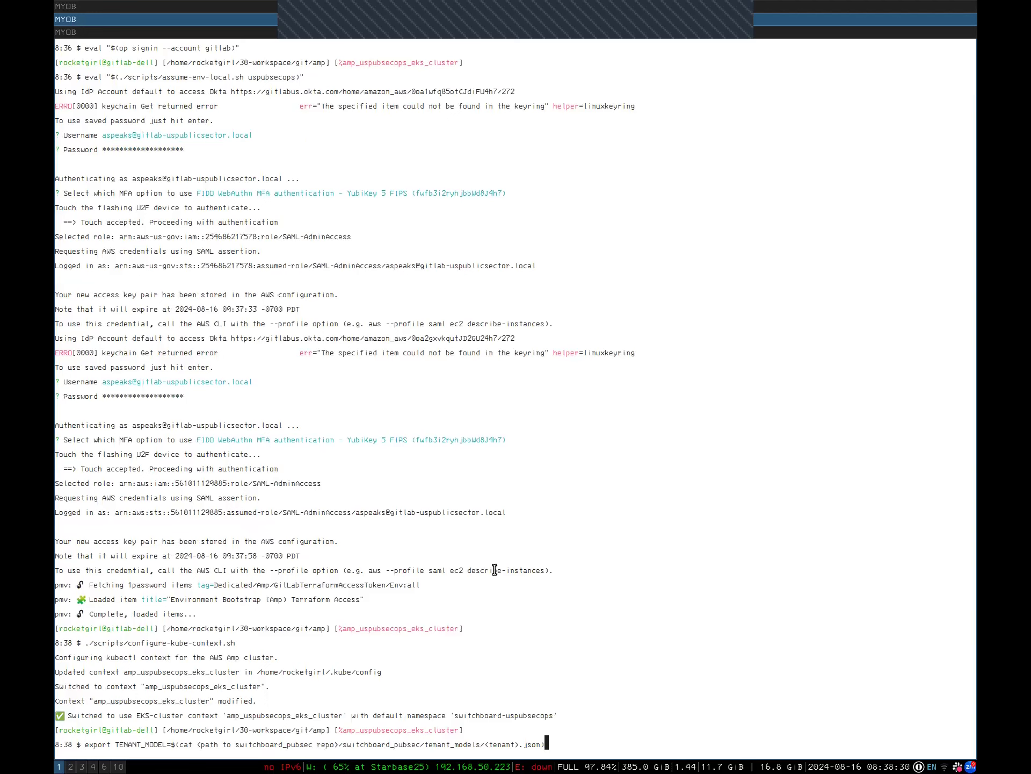
Change the path to ../switchboard_pubsec/tenant_models/validate.json and run the export
key(Left)
key(Delete)
key(BackSpace)
key(BackSpace)
key(BackSpace)
key(BackSpace)
key(BackSpace)
key(BackSpace)
key(BackSpace)
key(BackSpace)
key(BackSpace)
key(BackSpace)
key(BackSpace)
key(BackSpace)
key(BackSpace)
key(BackSpace)
key(BackSpace)
key(BackSpace)
key(Left)
key(Left)
key(Left)
key(Left)
key(Left)
key(Left)
key(Left)
key(Left)
key(Left)
key(Left)
key(Left)
key(Left)
key(Left)
key(Left)
key(Left)
key(Left)
key(Left)
key(Left)
key(Left)
key(Left)
key(BackSpace)
key(BackSpace)
key(BackSpace)
key(BackSpace)
key(BackSpace)
key(BackSpace)
key(BackSpace)
key(BackSpace)
key(BackSpace)
key(BackSpace)
key(BackSpace)
key(BackSpace)
key(BackSpace)
key(BackSpace)
key(BackSpace)
key(BackSpace)
key(BackSpace)
key(BackSpace)
key(BackSpace)
key(BackSpace)
key(BackSpace)
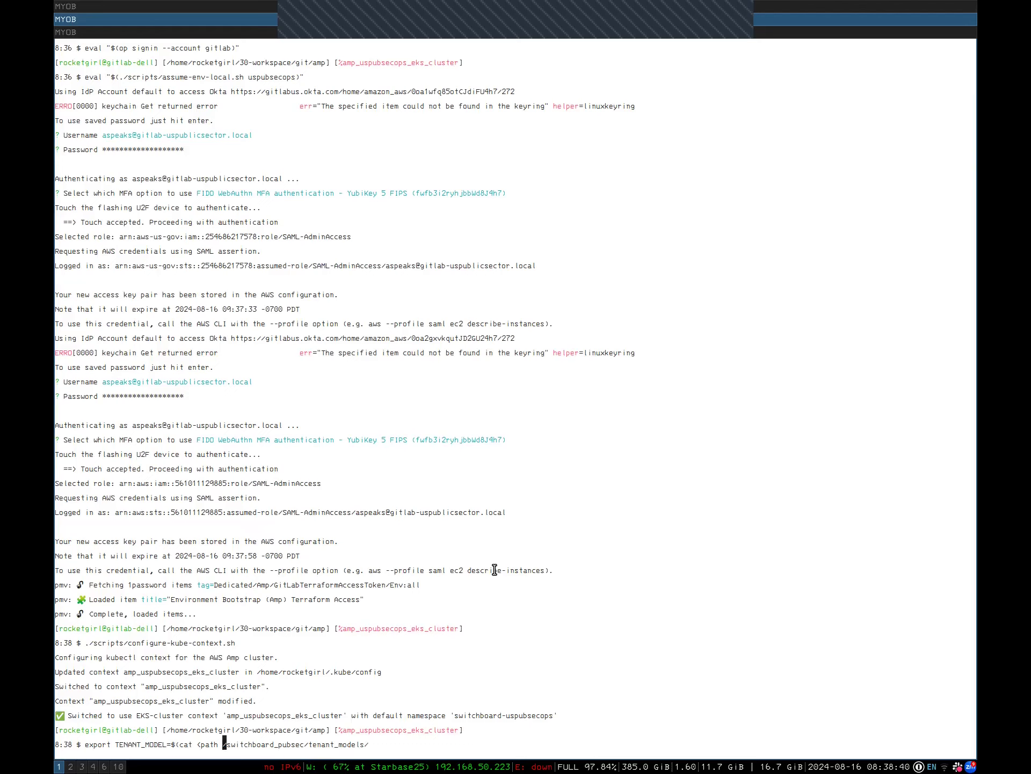
text(..)
key(Right)
key(Right)
key(Right)
key(Right)
key(Right)
key(Right)
key(Right)
key(Right)
key(Right)
key(Right)
key(Right)
key(Right)
key(Right)
key(Right)
key(Right)
key(Right)
key(Right)
key(Right)
key(Right)
key(Right)
key(Right)
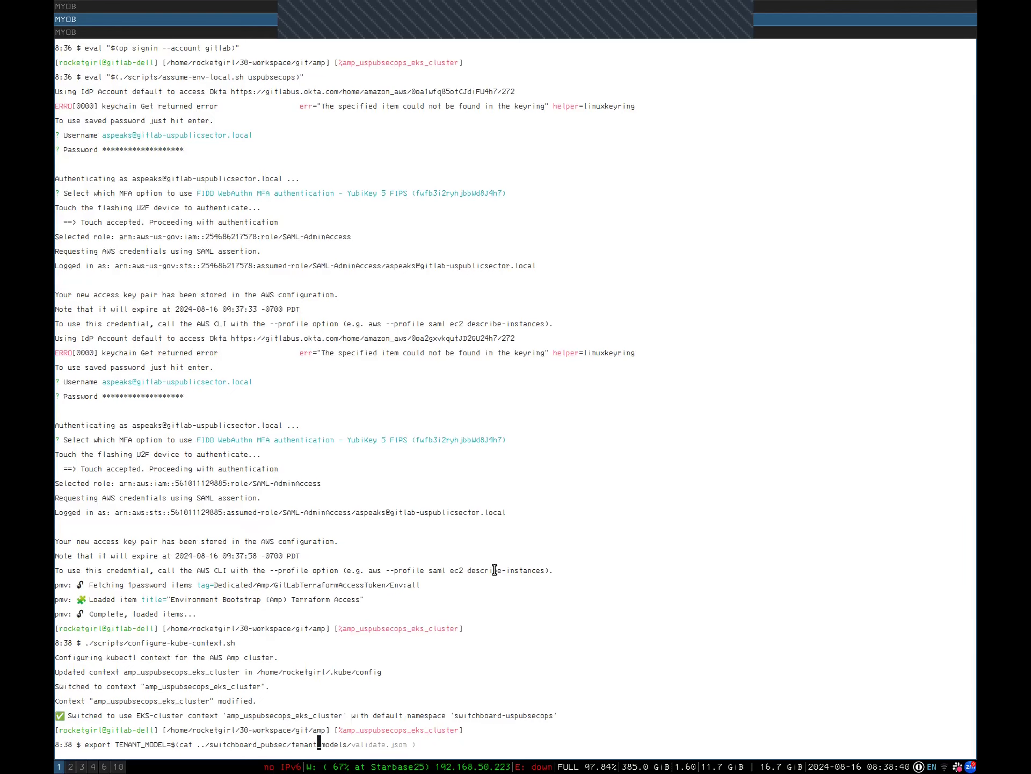
key(Return)
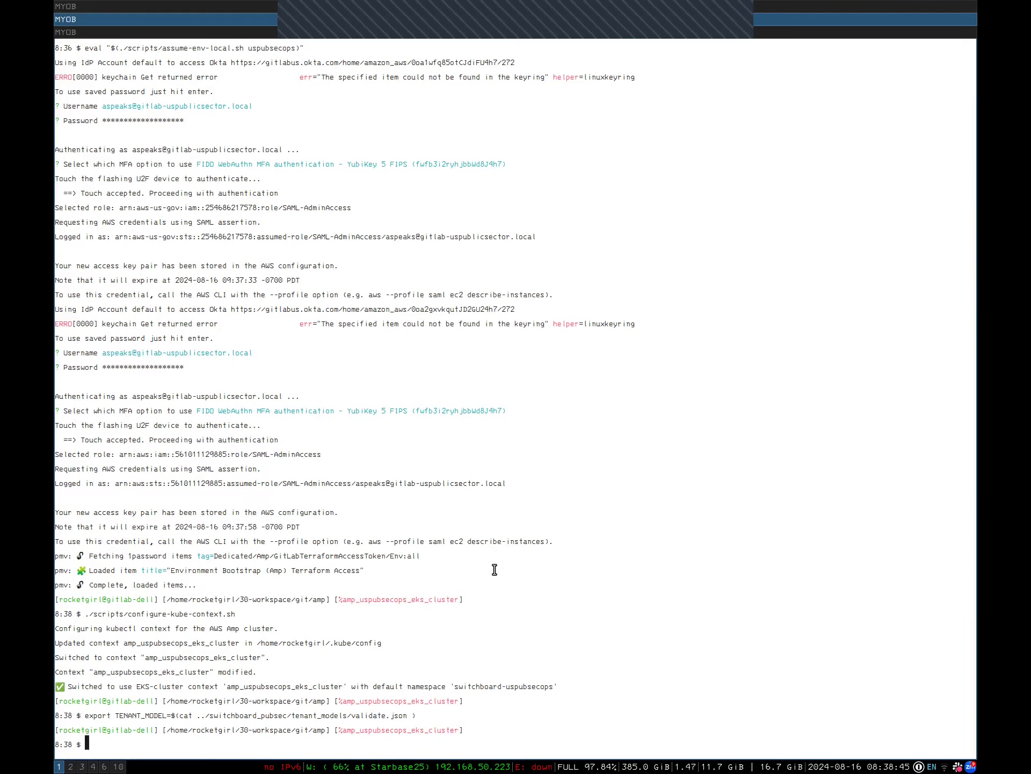
double_click(367, 715)
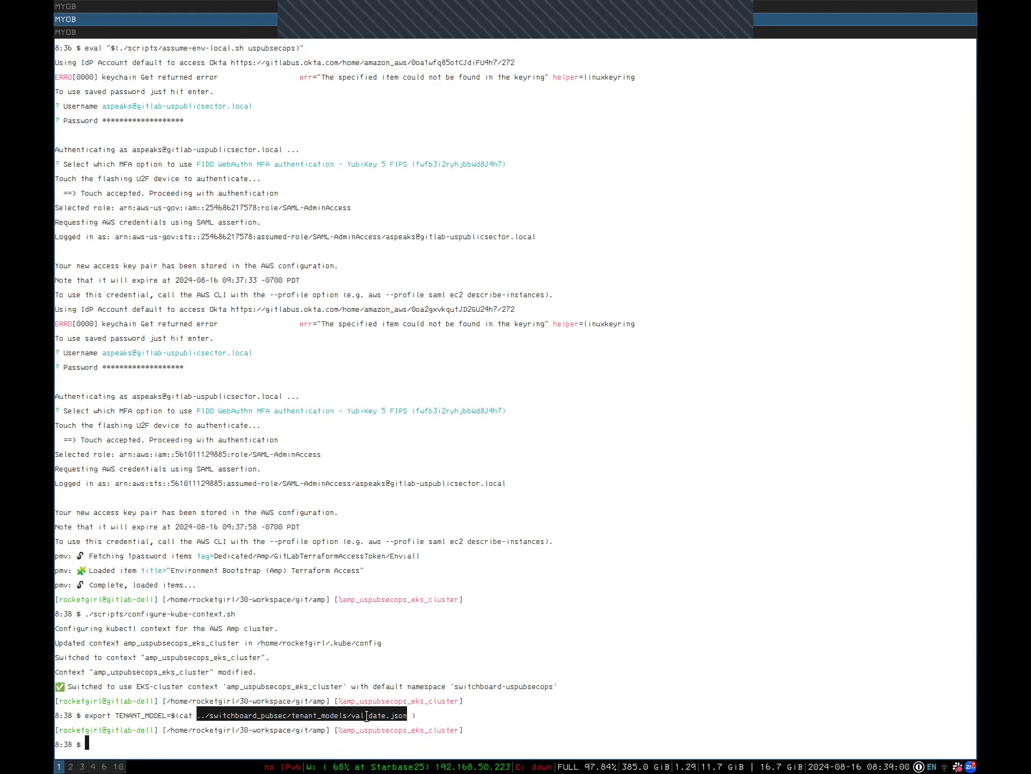
Print the loaded tenant model with echo $TENANT_MODEL and check its tenant_id validate
text(echo)
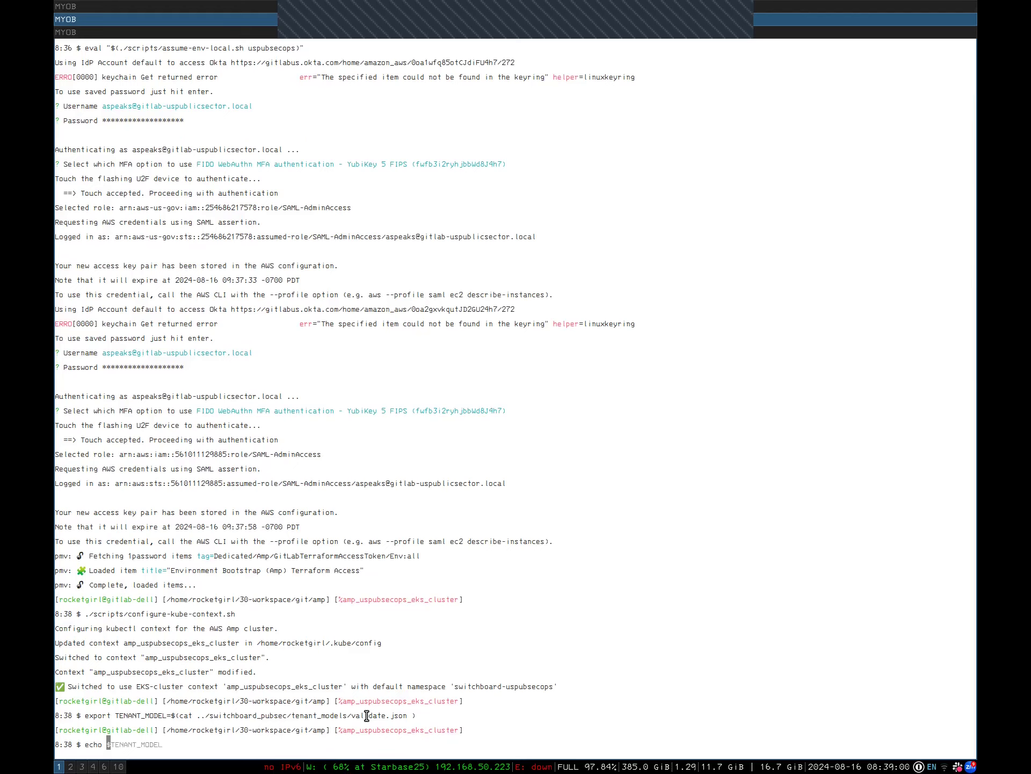
key(Right)
key(Return)
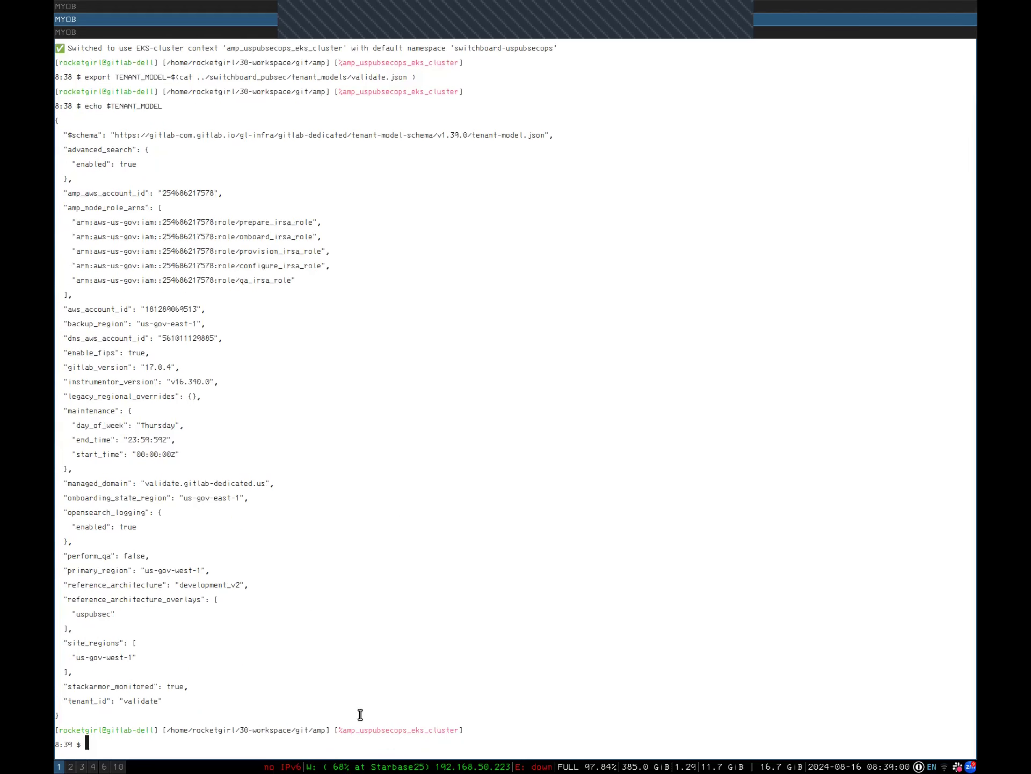
double_click(137, 701)
click(137, 701)
click(137, 701)
Select the amp-operator-access.sh line in the runbook, then return to the terminal
key(super+2)
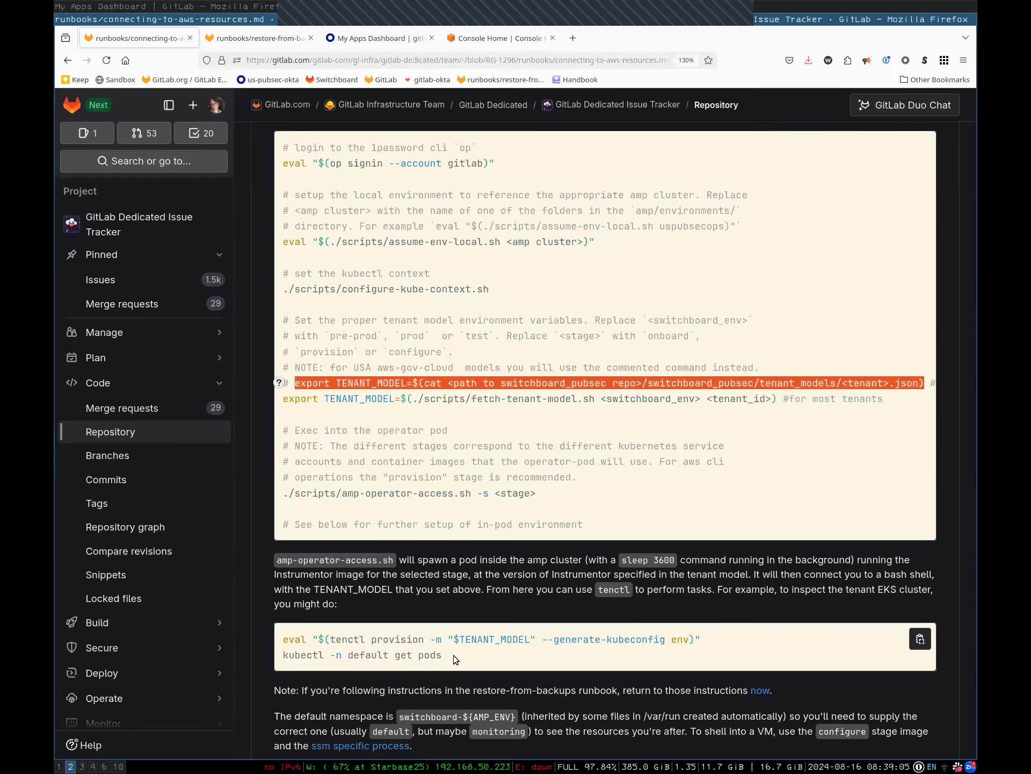
triple_click(359, 493)
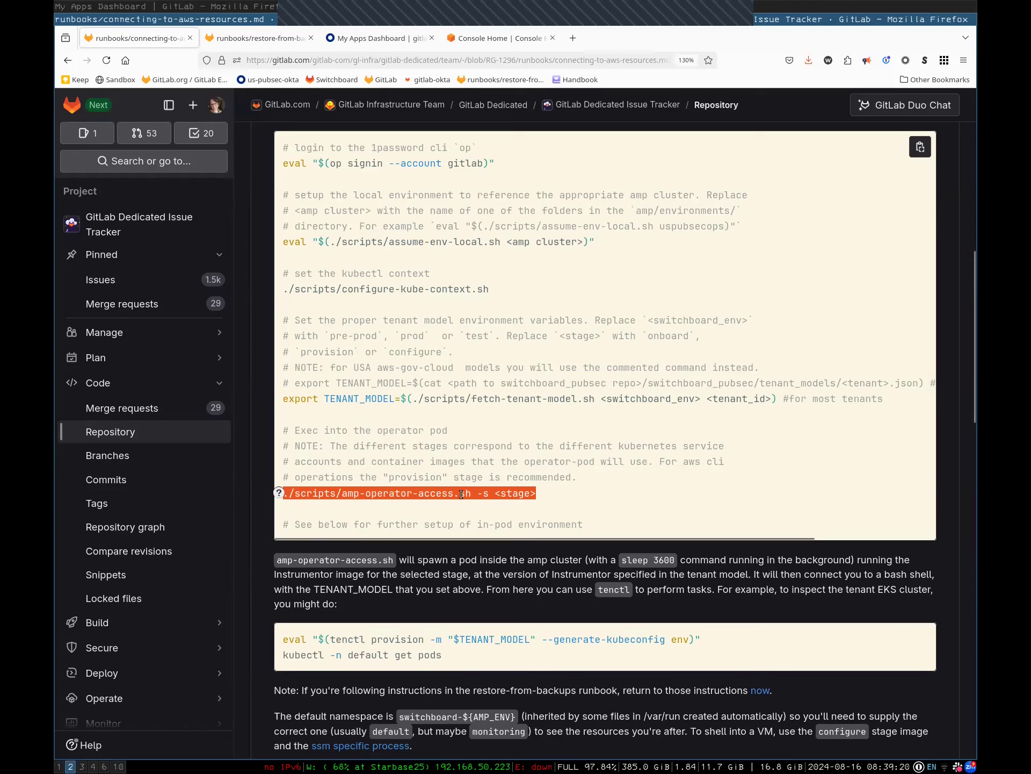
click(532, 495)
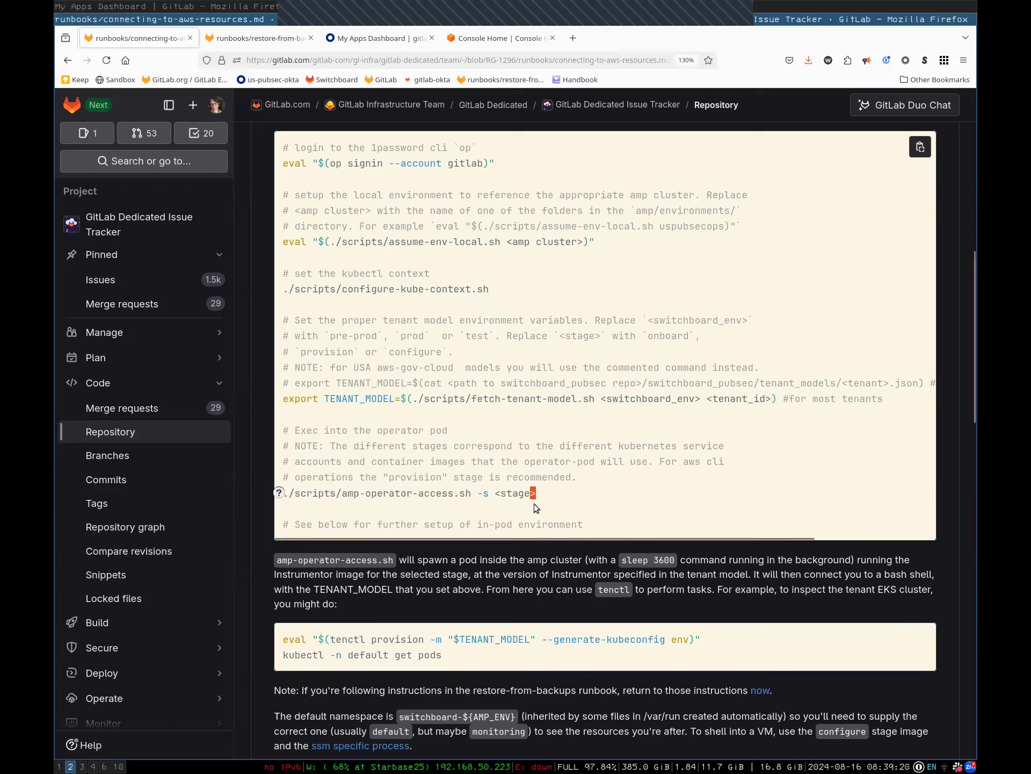
key(super+1)
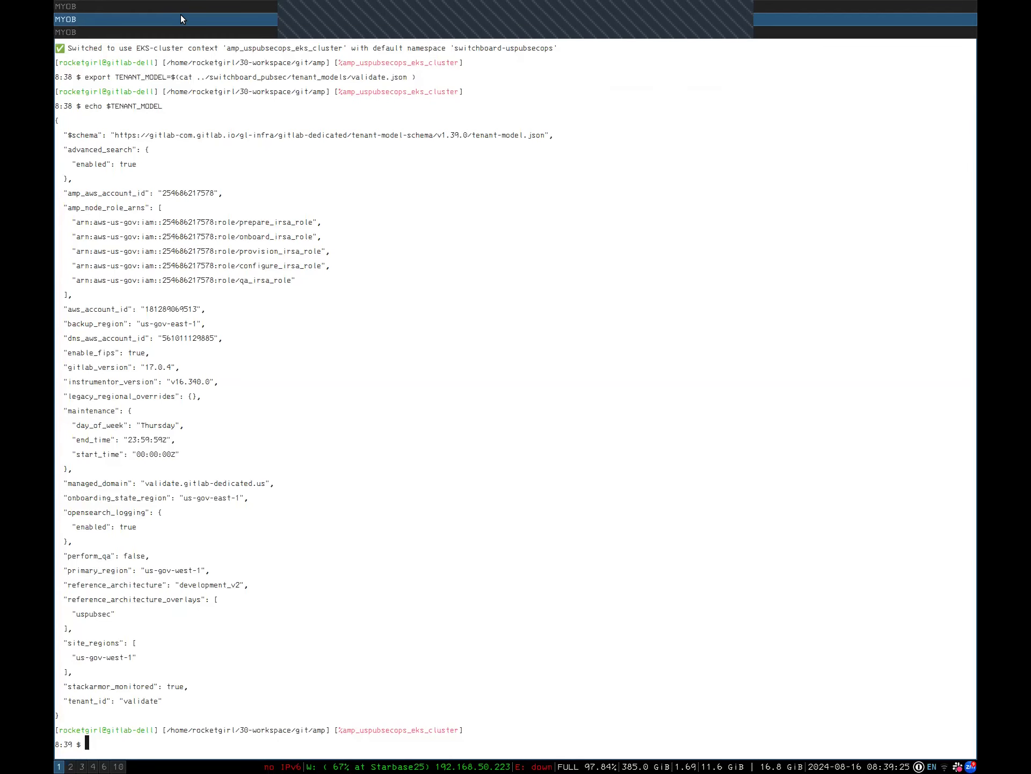
Paste ./scripts/amp-operator-access.sh at the prompt and complete it with -s provision -t 14400
key(super+Up)
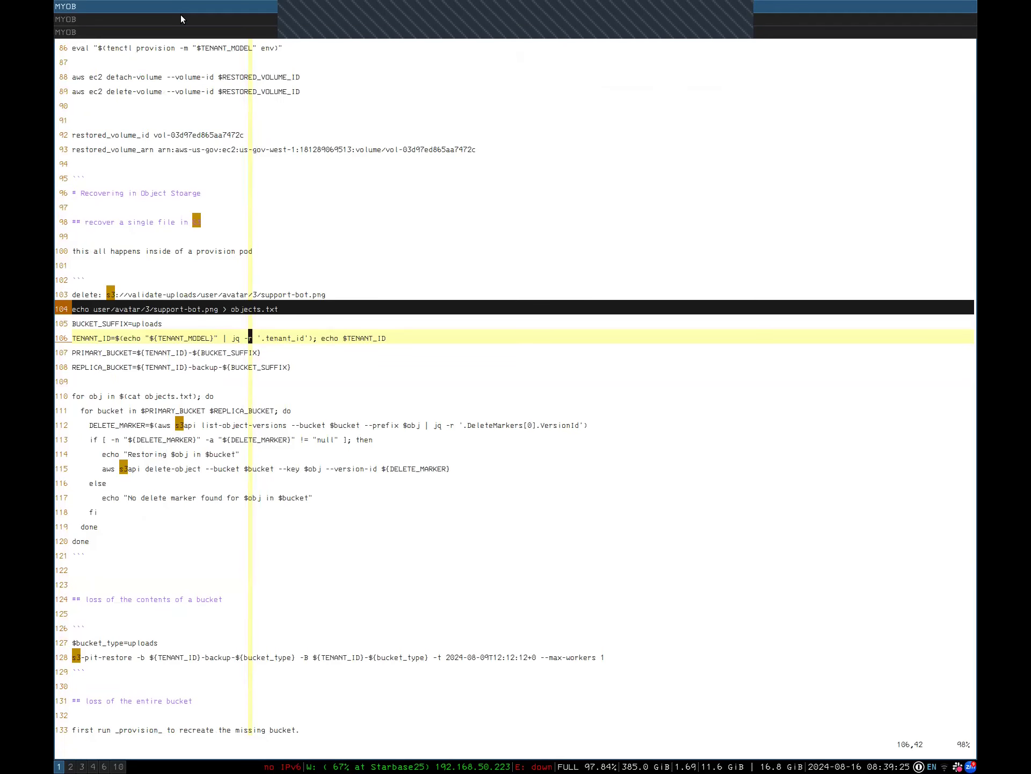
key(super+Down)
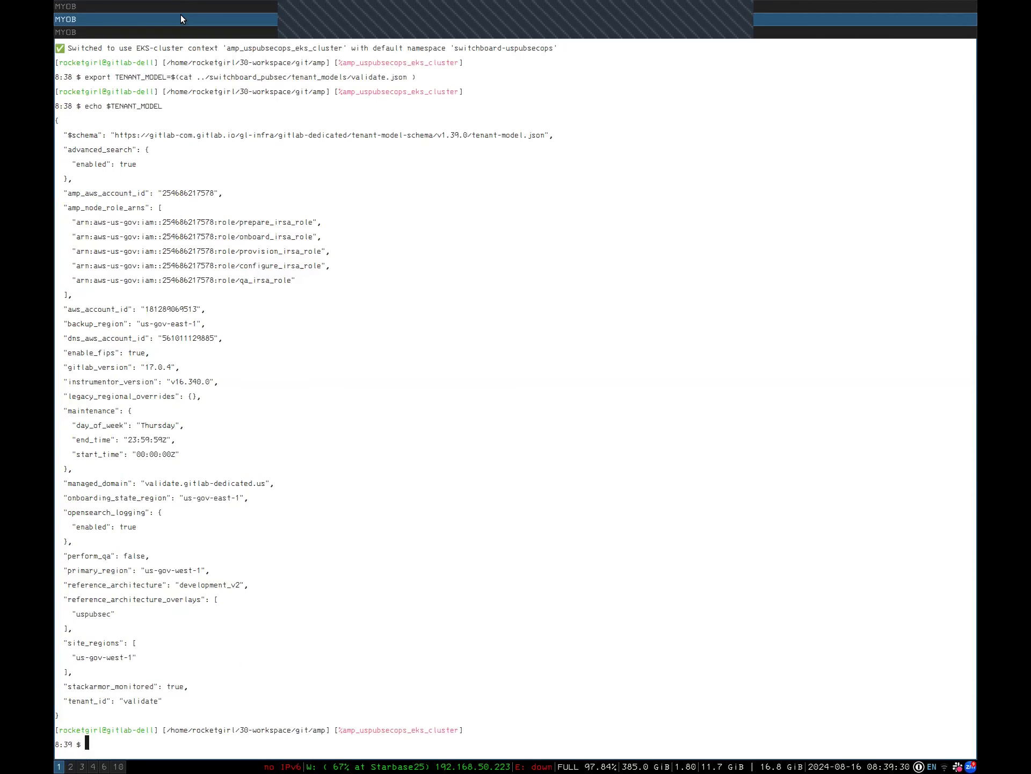
key(super+2)
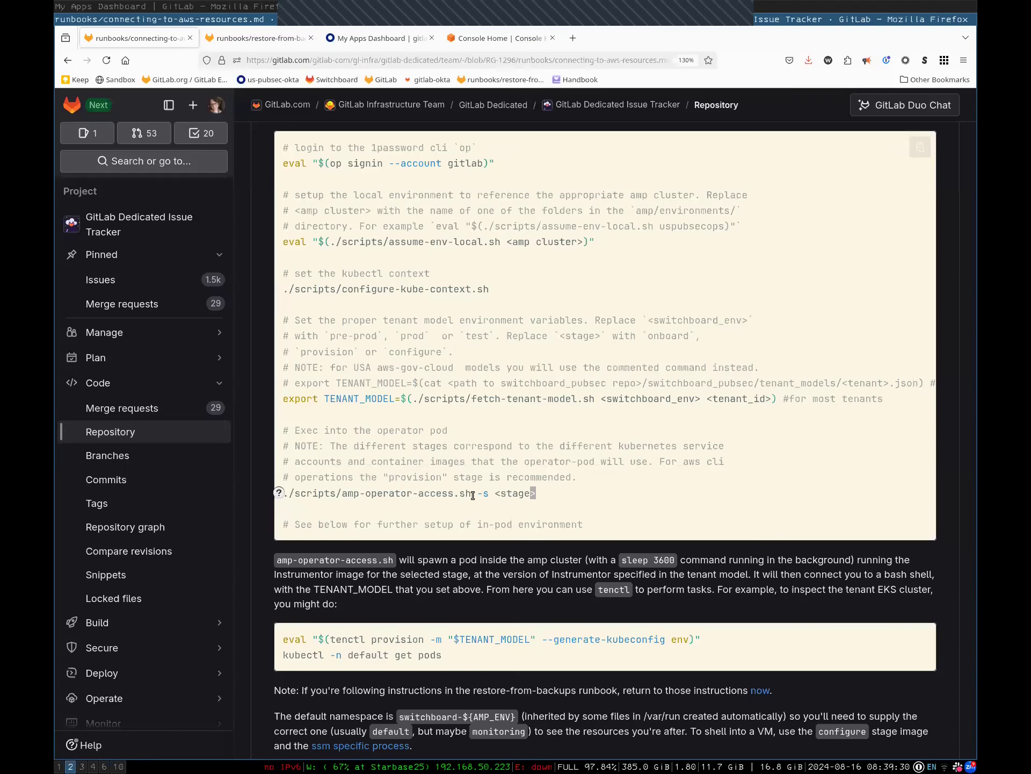
drag(303, 494, 284, 493)
key(super+c)
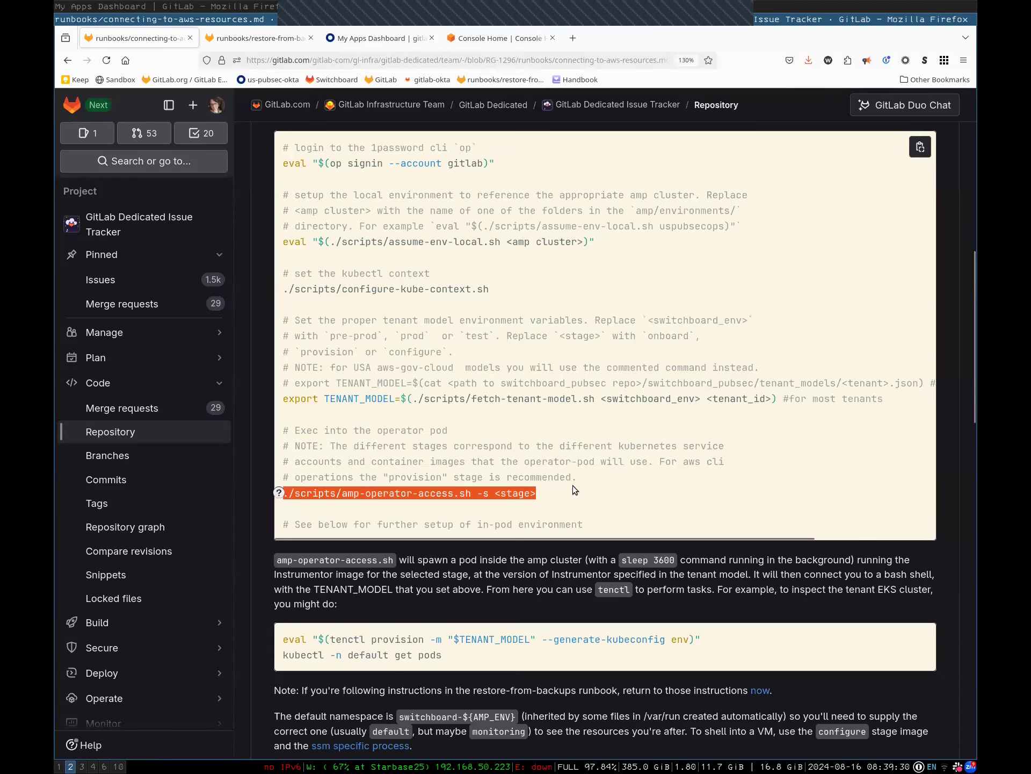
key(super+1)
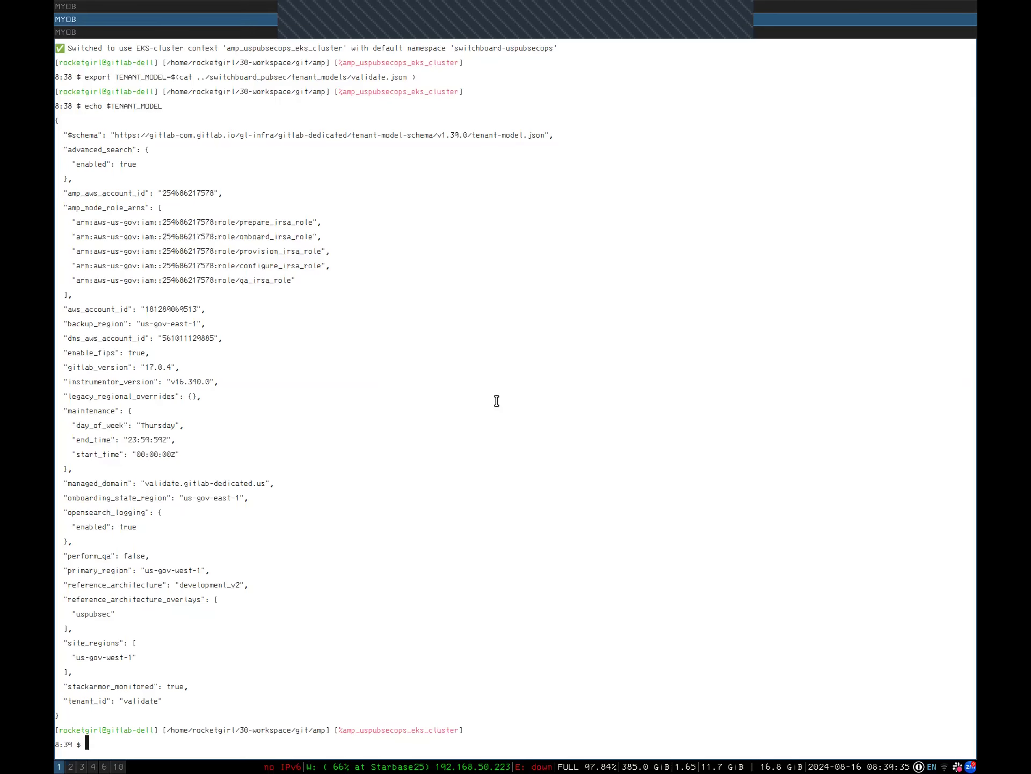
middle_click(522, 476)
key(BackSpace)
key(BackSpace)
key(BackSpace)
key(BackSpace)
key(BackSpace)
key(BackSpace)
key(BackSpace)
key(Right)
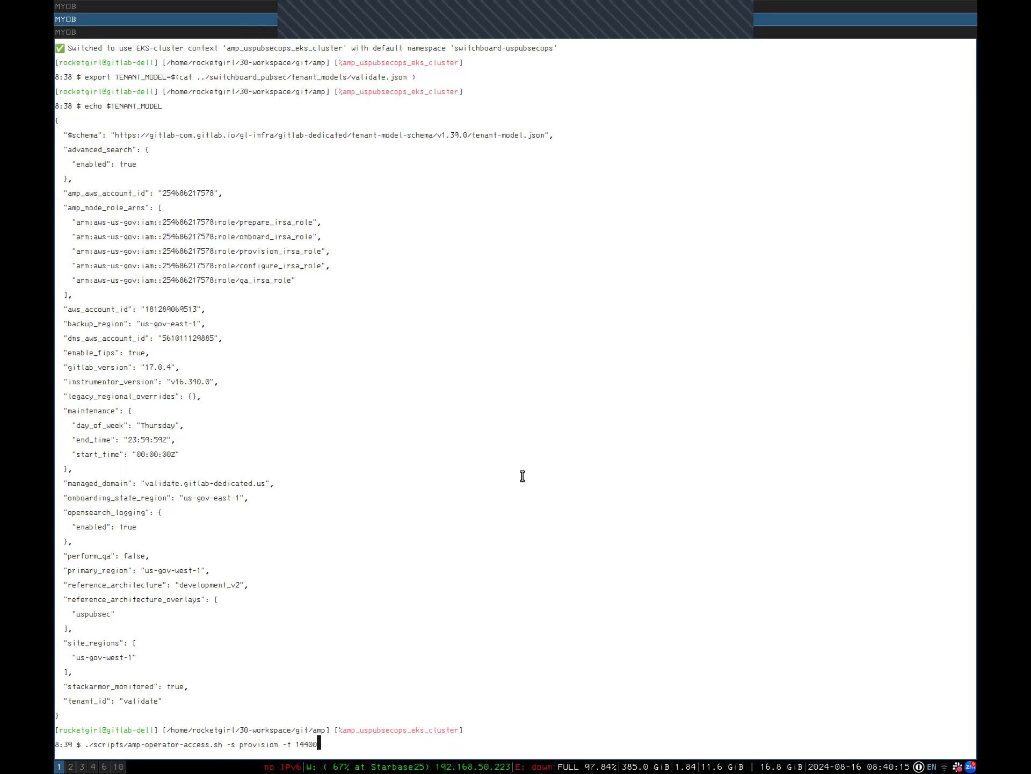
Start the provision operator pod and run the eval tenctl provision --generate-kubeconfig command in it
key(Return)
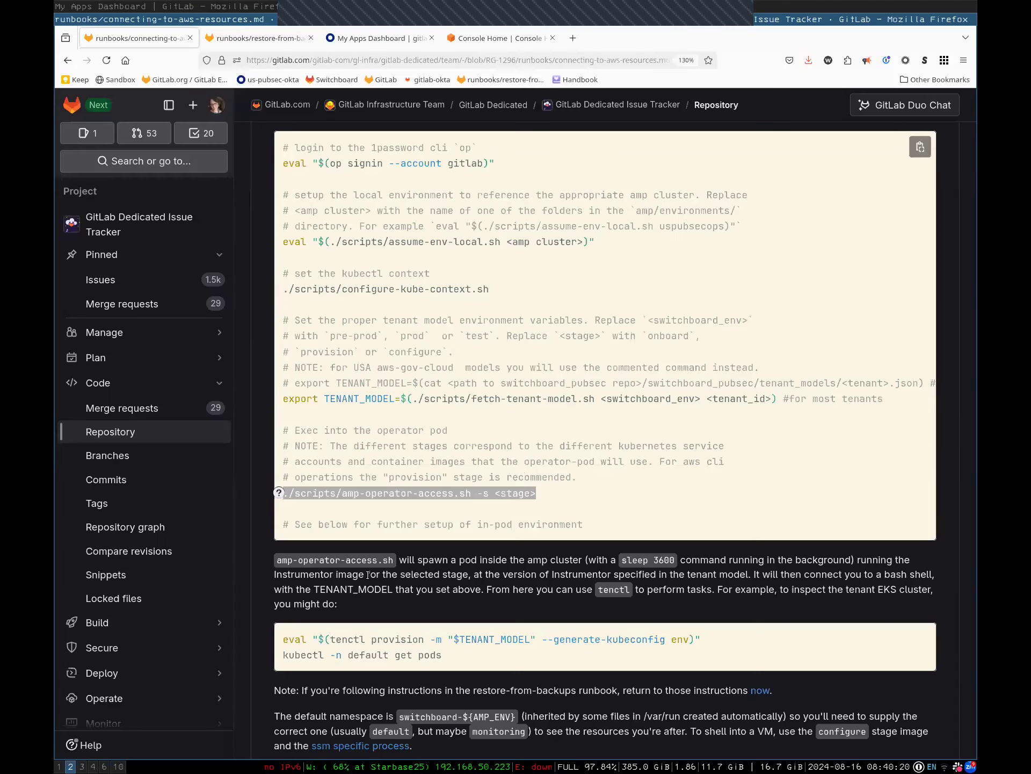
drag(282, 639, 719, 636)
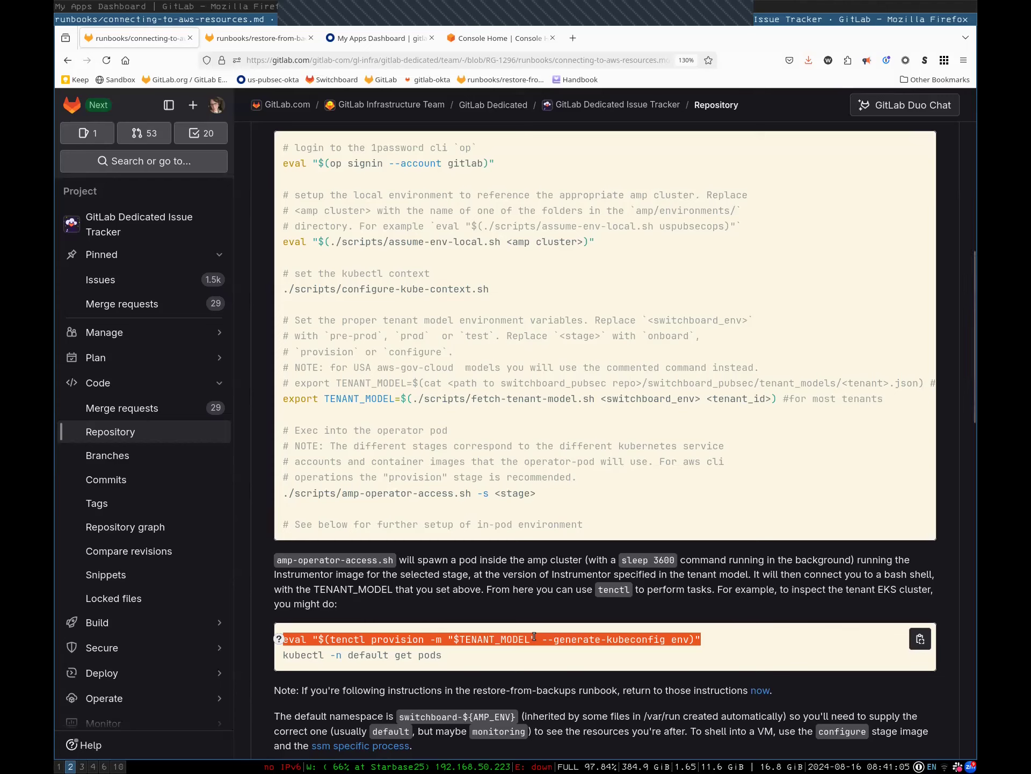
double_click(387, 639)
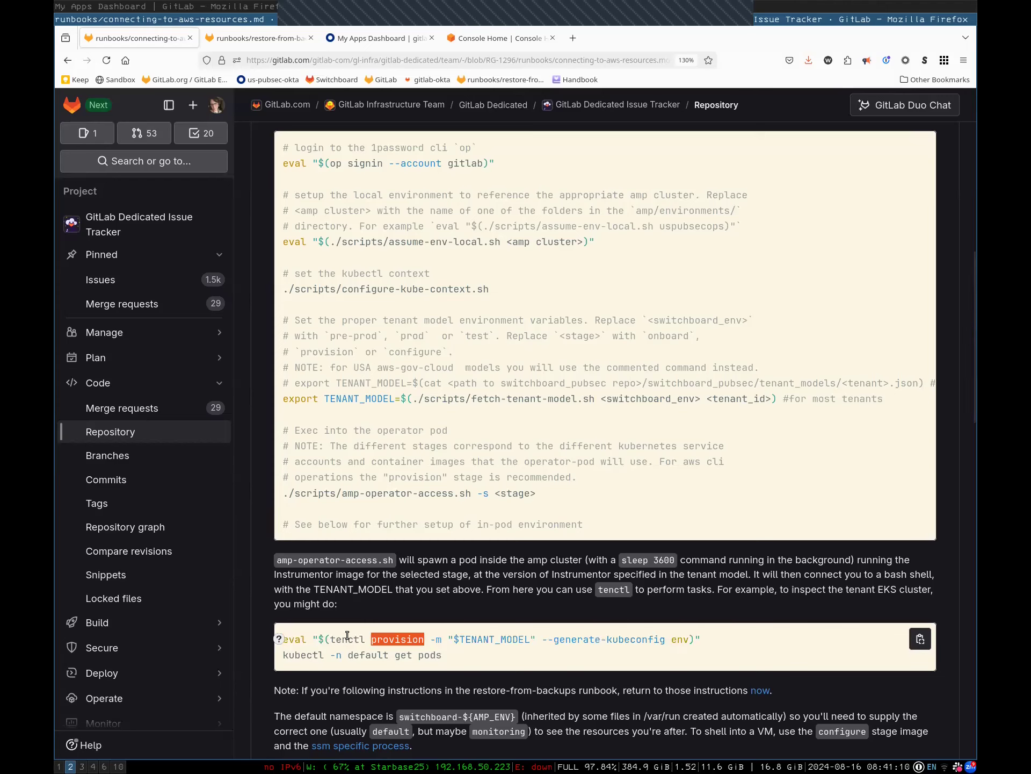
drag(283, 639, 714, 638)
key(super+Down)
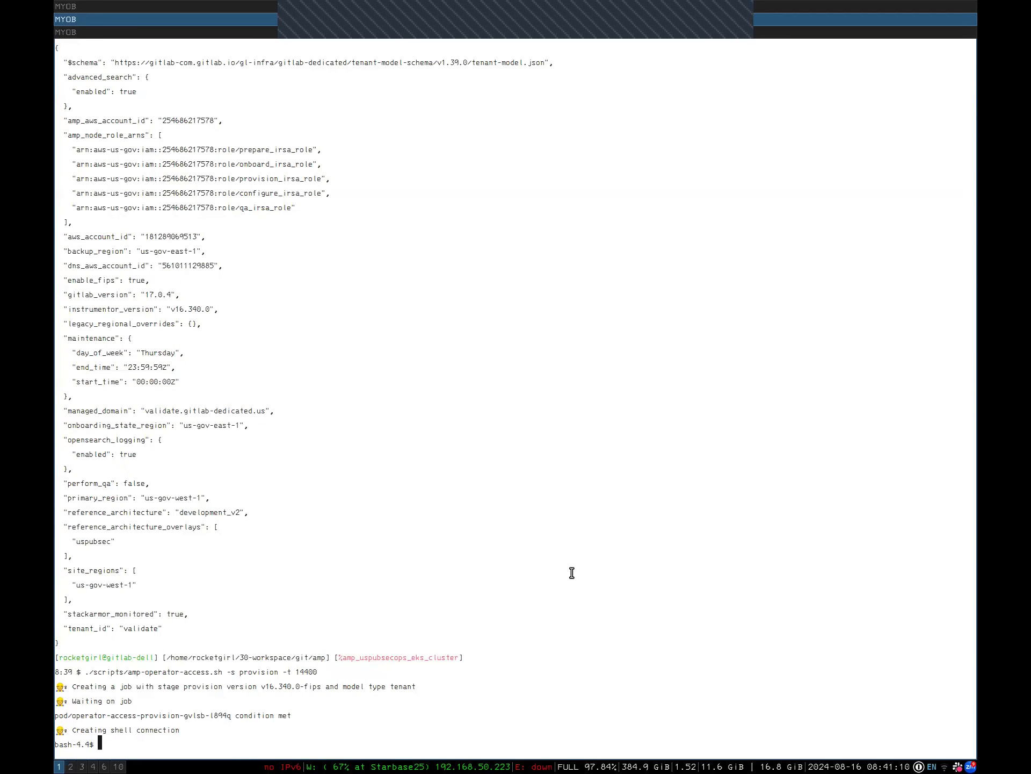
middle_click(574, 572)
key(Return)
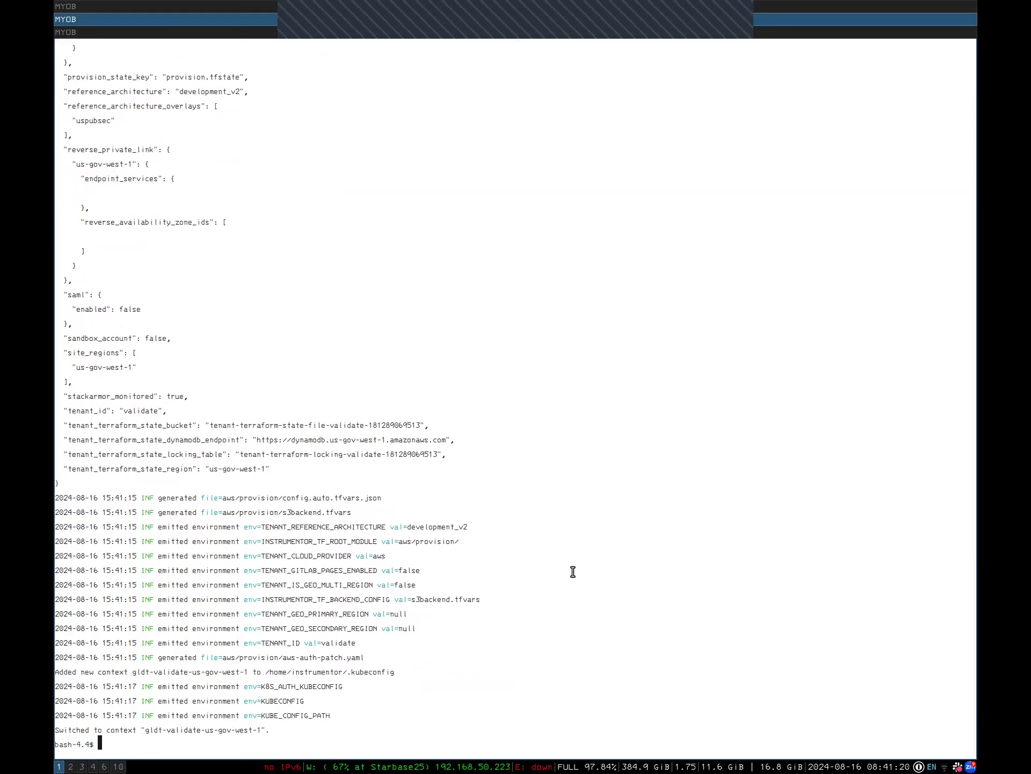
Confirm AWS_PROFILE reports provision with echo $AWS_PROFILE
text(echo $AWS_PROFILE)
key(Return)
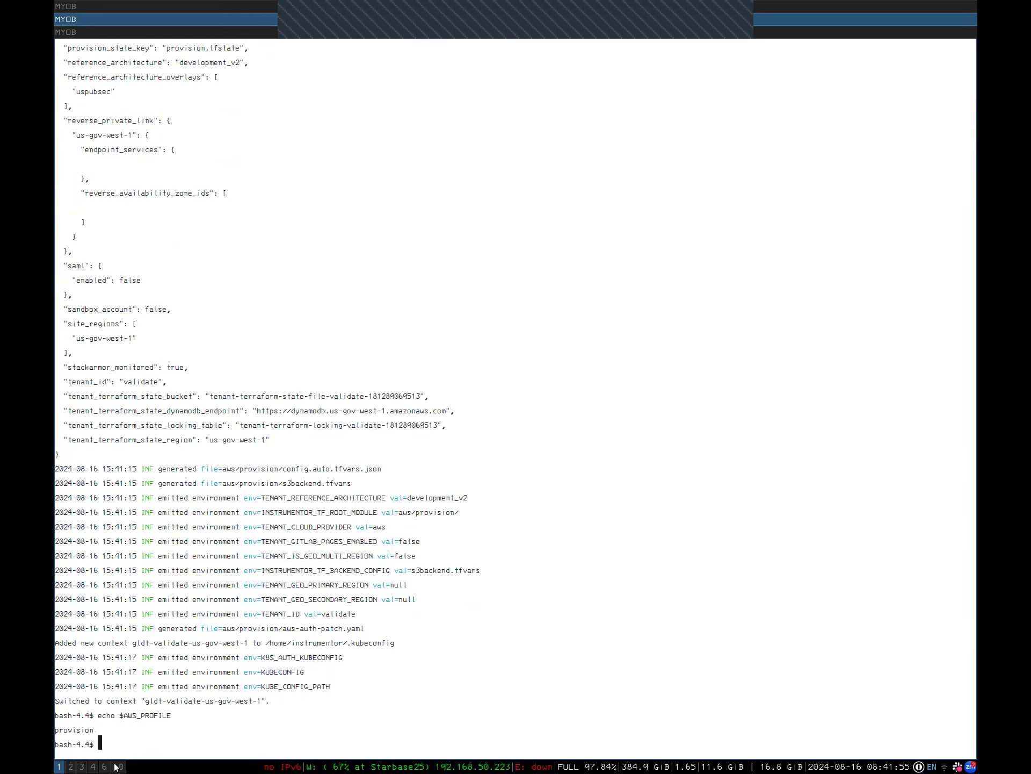
scroll(117, 767, down, 1)
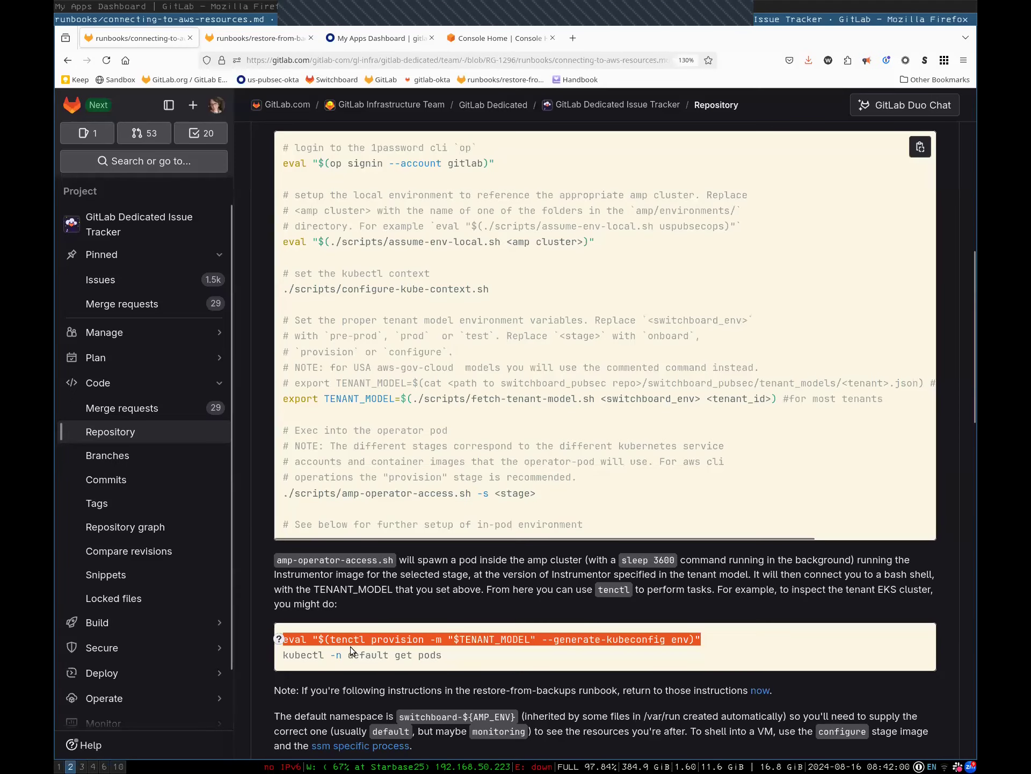
Review the kubectl get pods line and note, then switch to the restore-from-backups runbook
scroll(351, 646, down, 3)
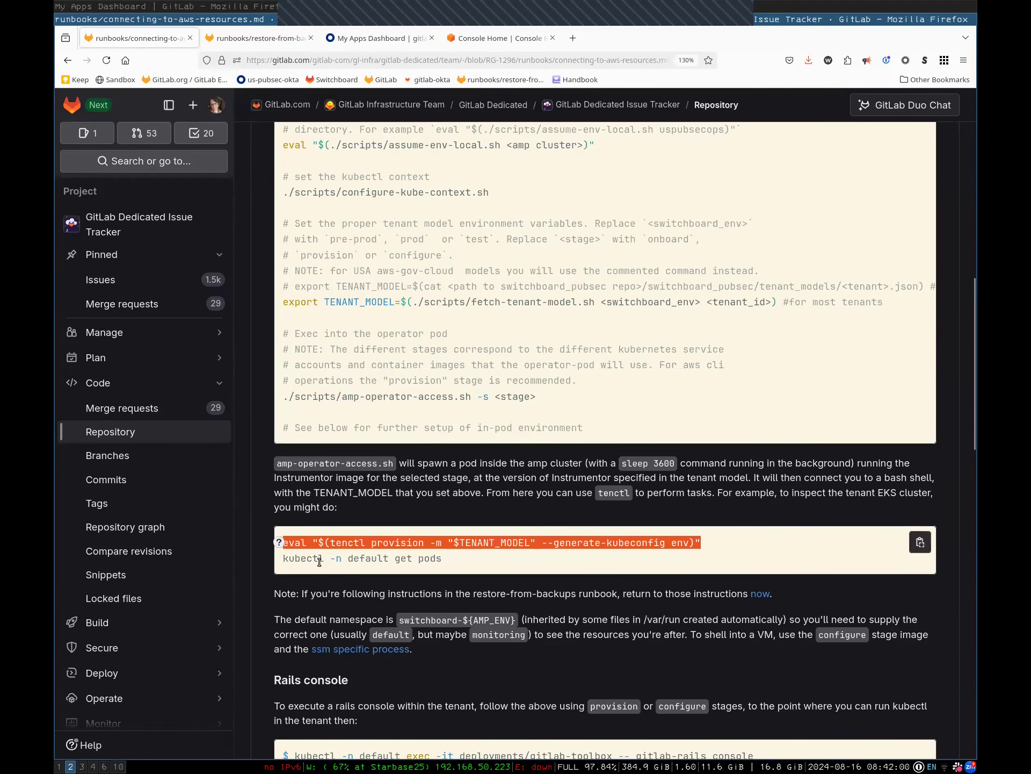
triple_click(328, 559)
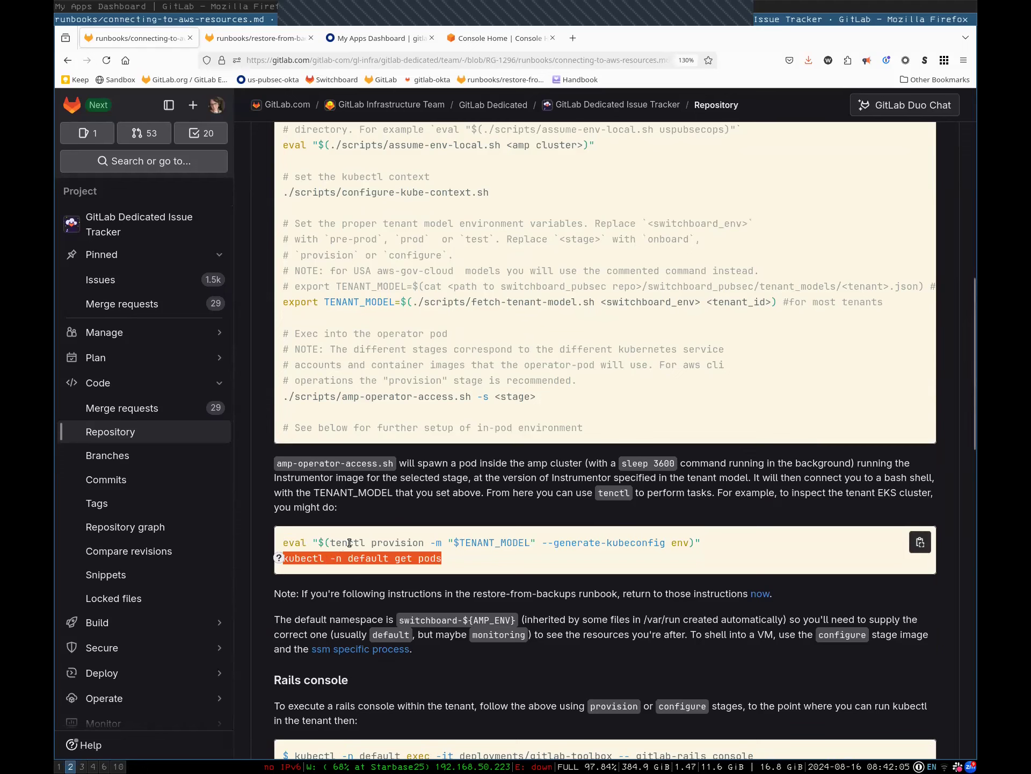
triple_click(350, 595)
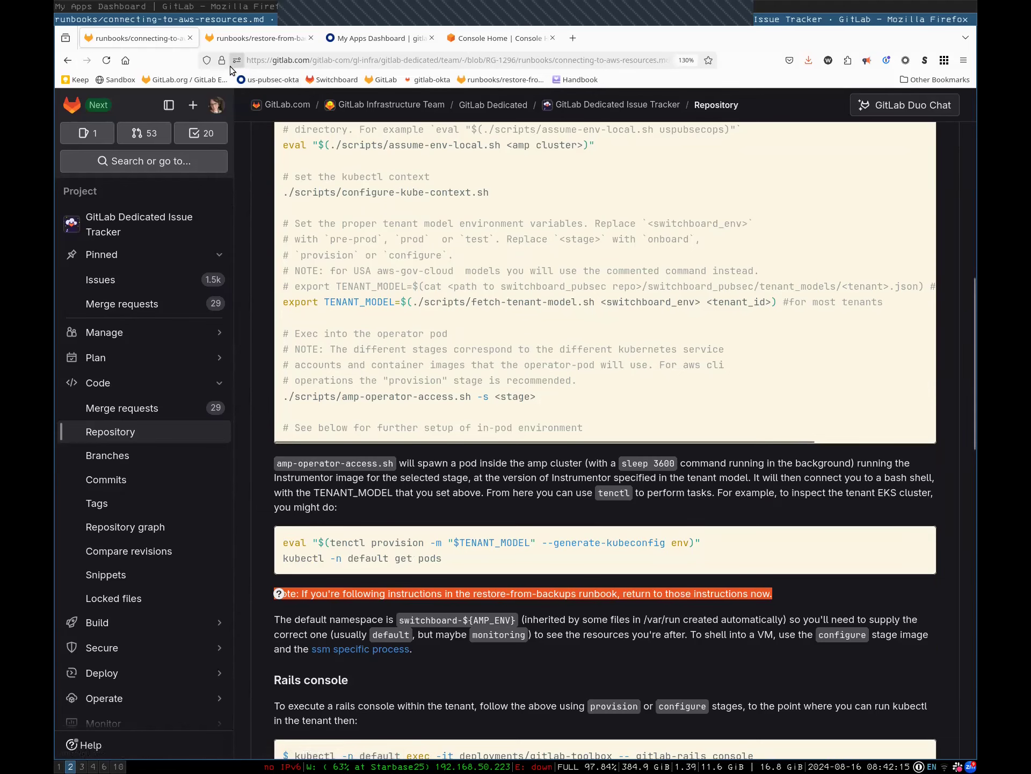
click(257, 38)
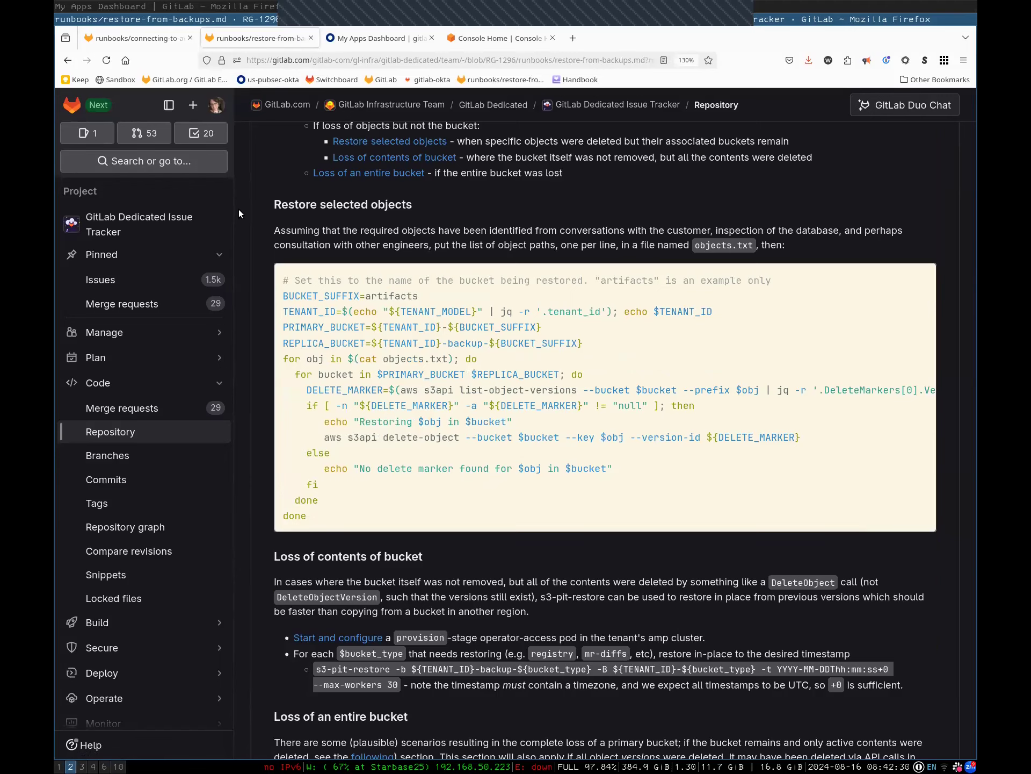
Jump to the Object Storage section of the restore-from-backups runbook
scroll(967, 736, up, 3)
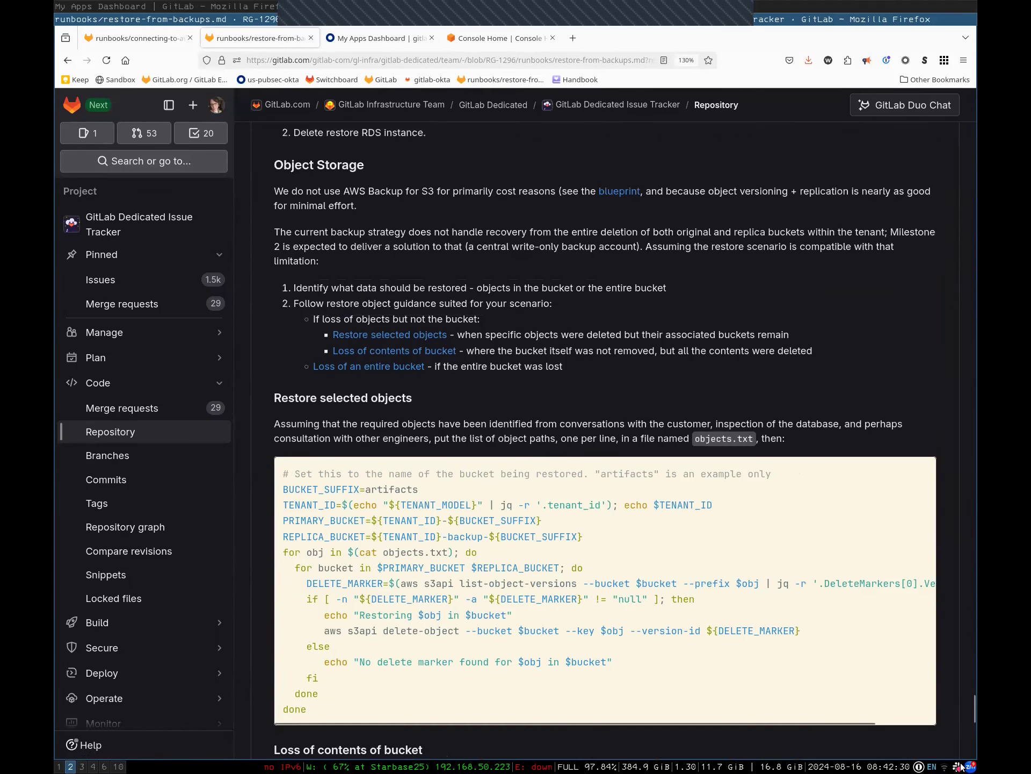
drag(976, 712, 967, 107)
scroll(384, 508, down, 5)
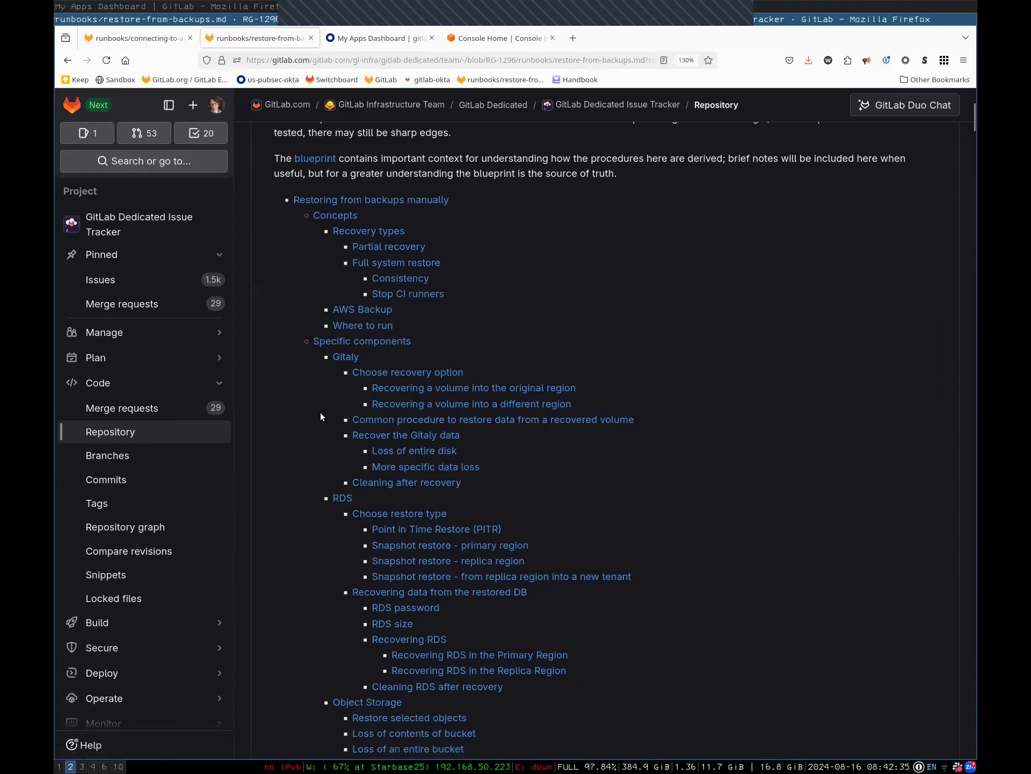
scroll(344, 365, down, 3)
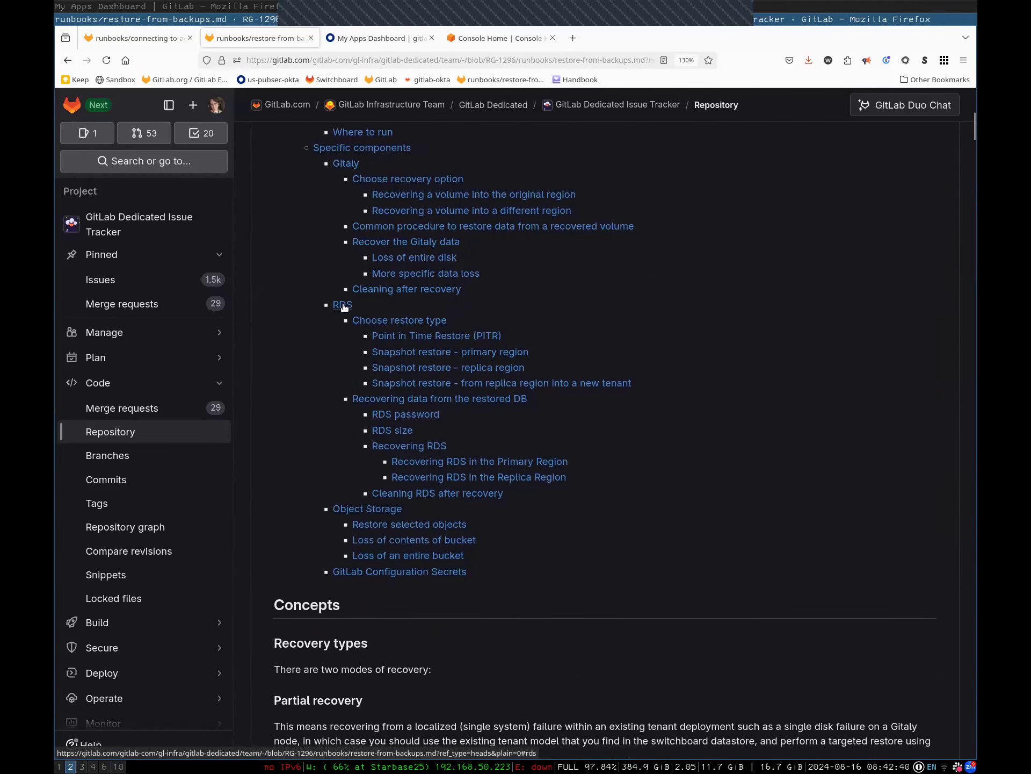
click(376, 508)
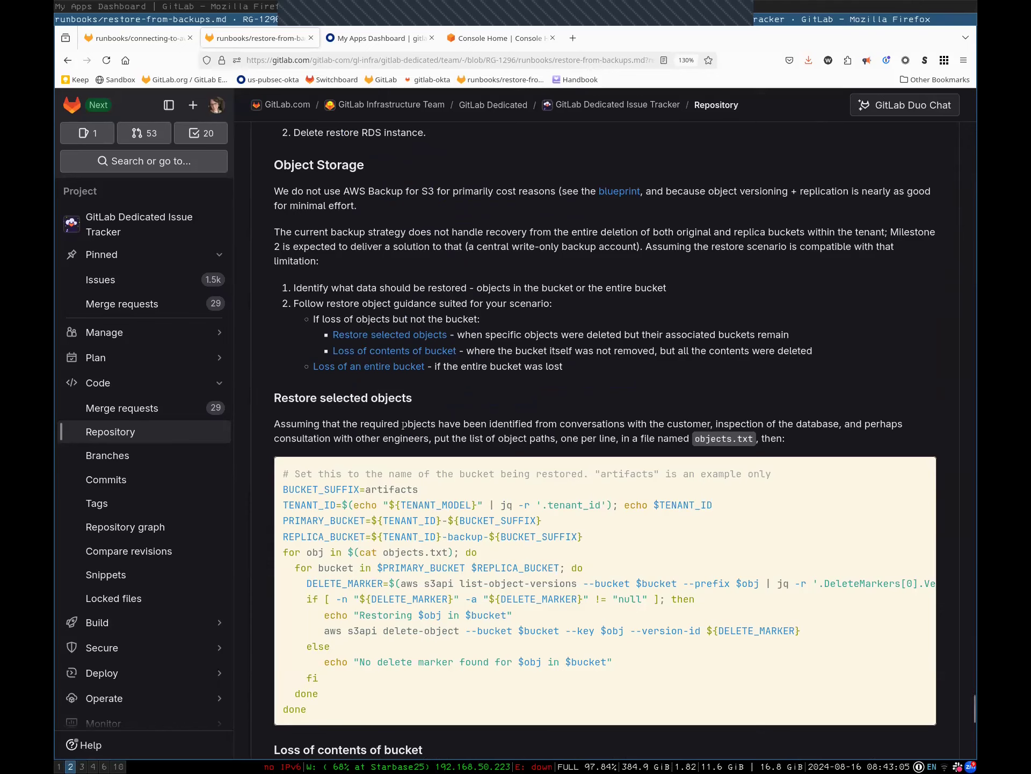
Read the Restore selected objects instructions and objects.txt script, then go to the AWS Console
triple_click(358, 397)
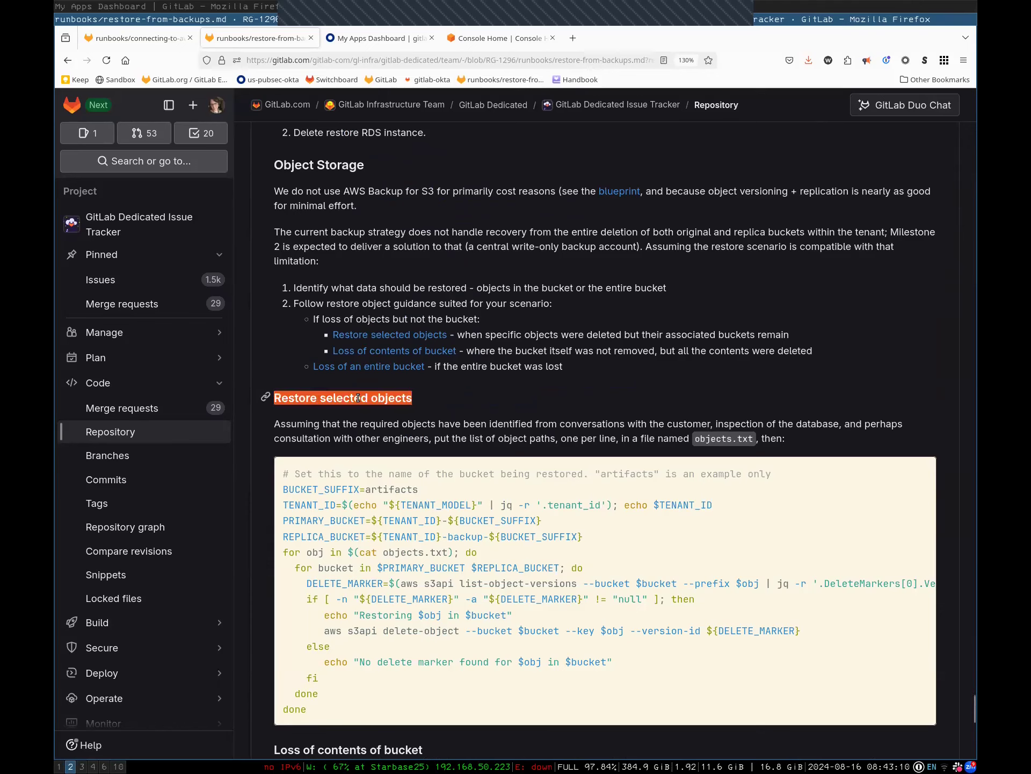
click(351, 428)
triple_click(351, 428)
scroll(520, 375, down, 5)
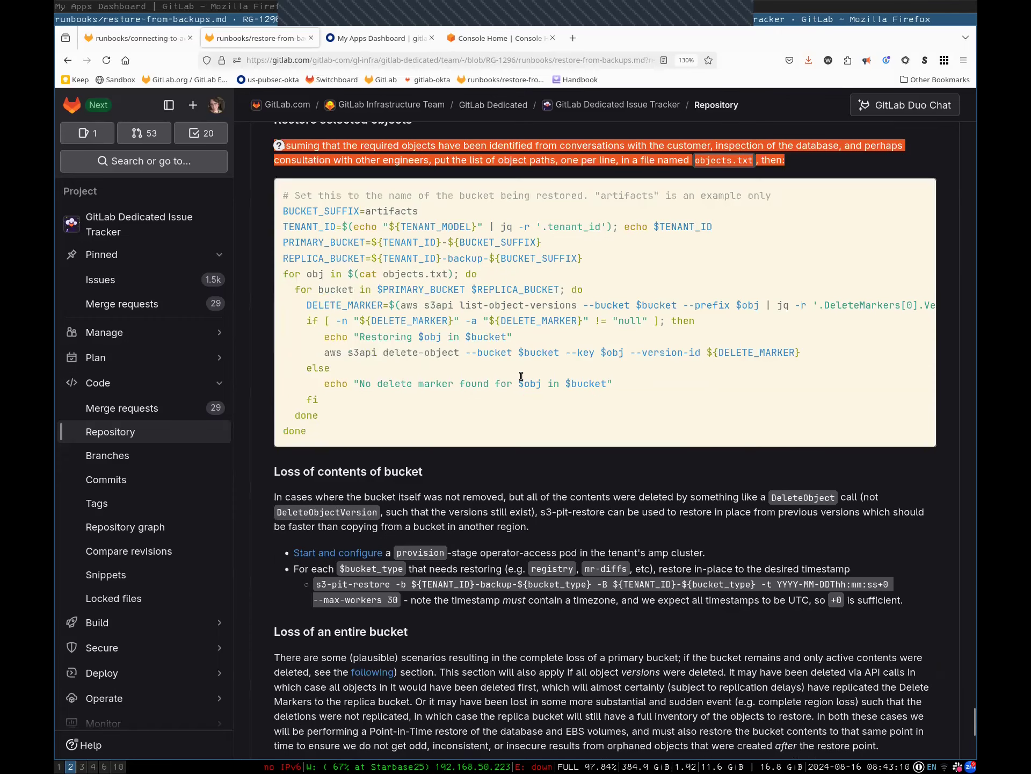
scroll(451, 225, down, 1)
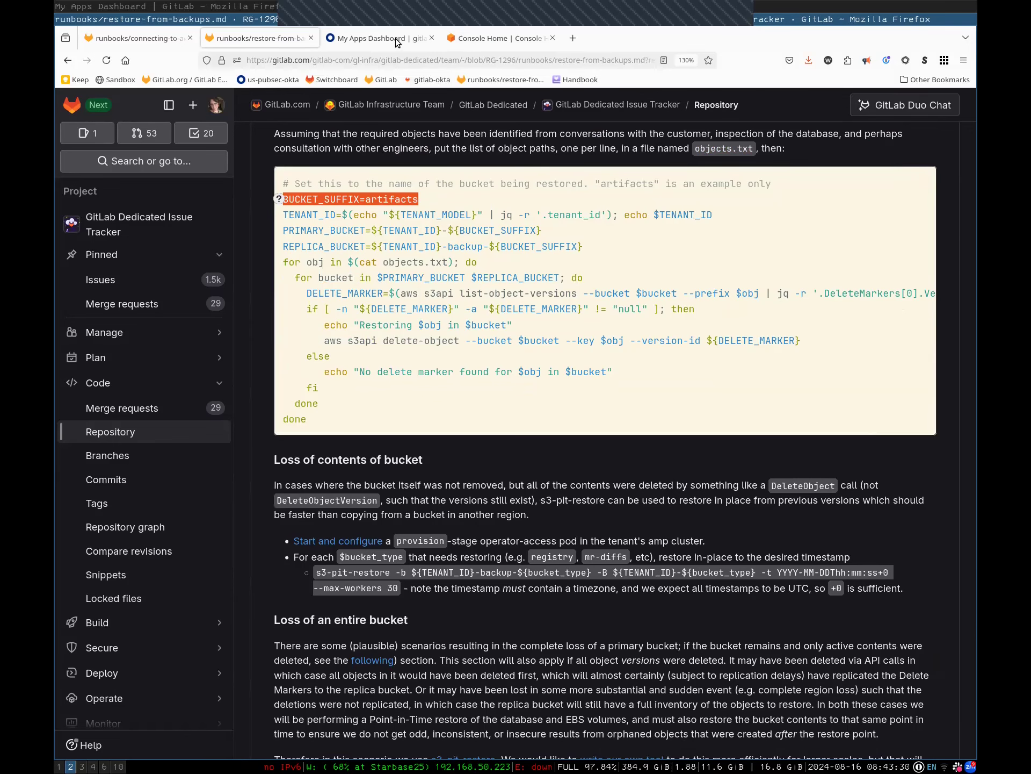
key(ctrl+Tab)
key(ctrl+Tab)
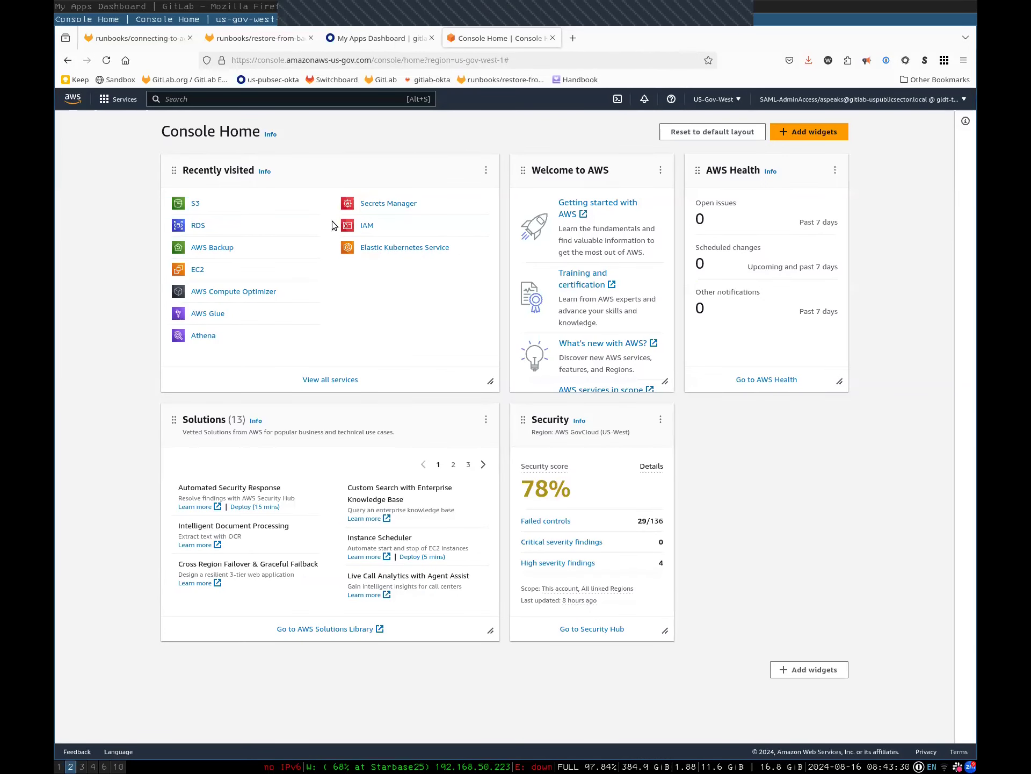
Open the S3 console and select the validate-uploads bucket near the bottom of the bucket list
click(195, 203)
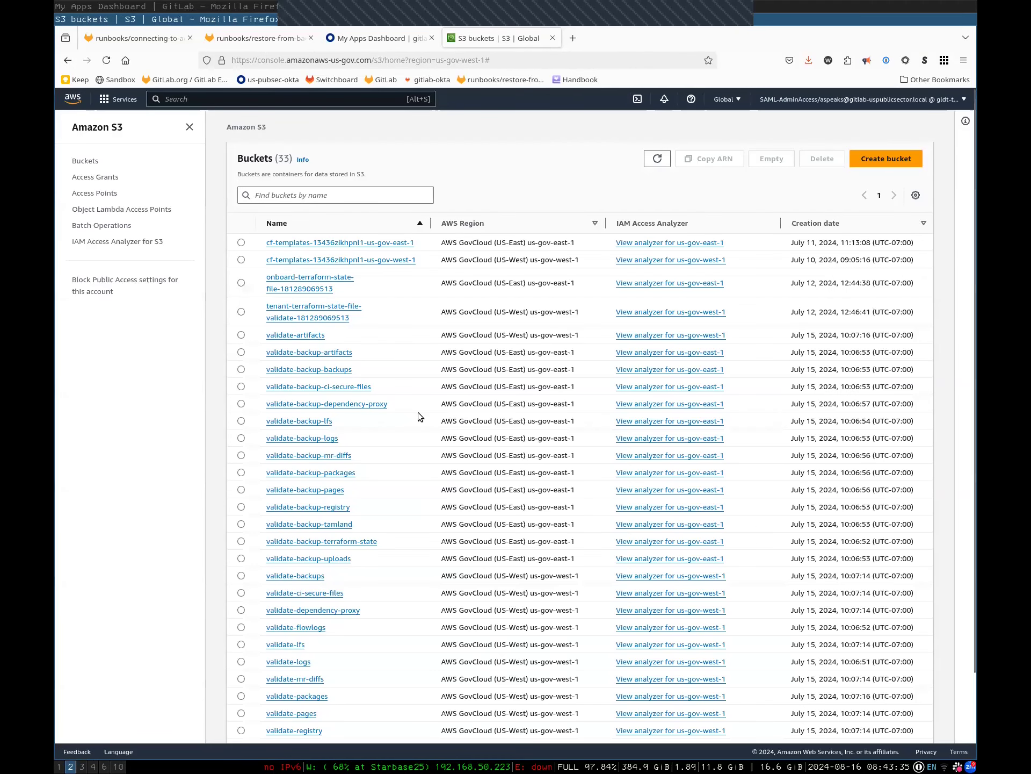
scroll(417, 411, down, 3)
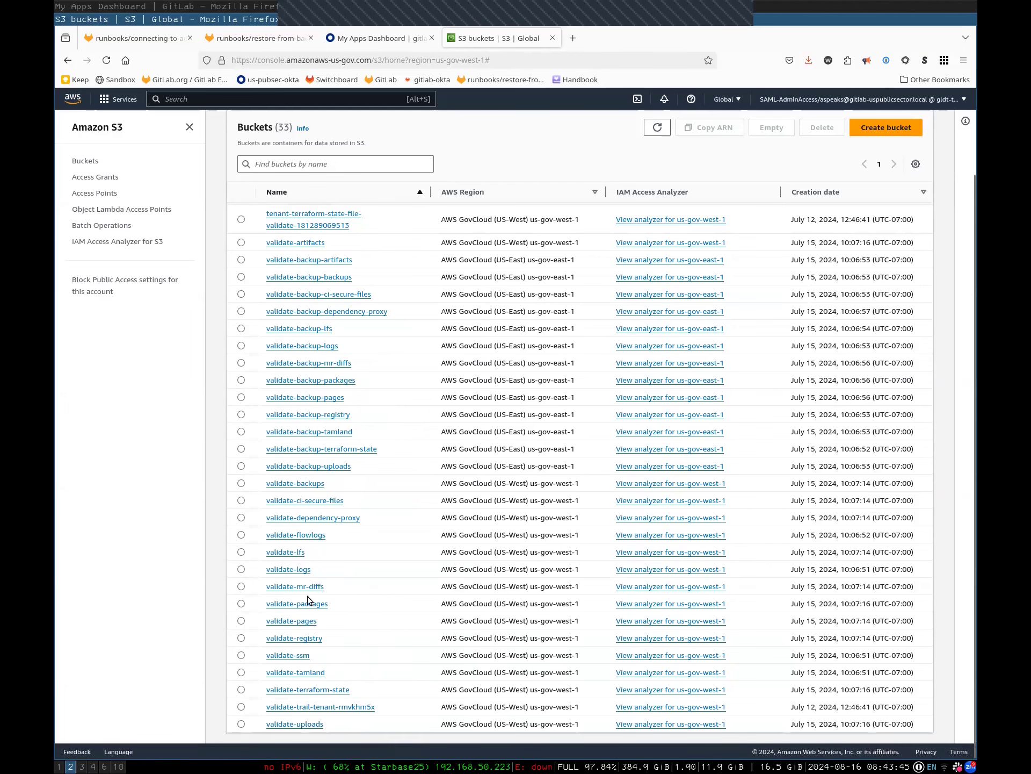
scroll(290, 597, up, 3)
scroll(333, 559, down, 3)
click(290, 725)
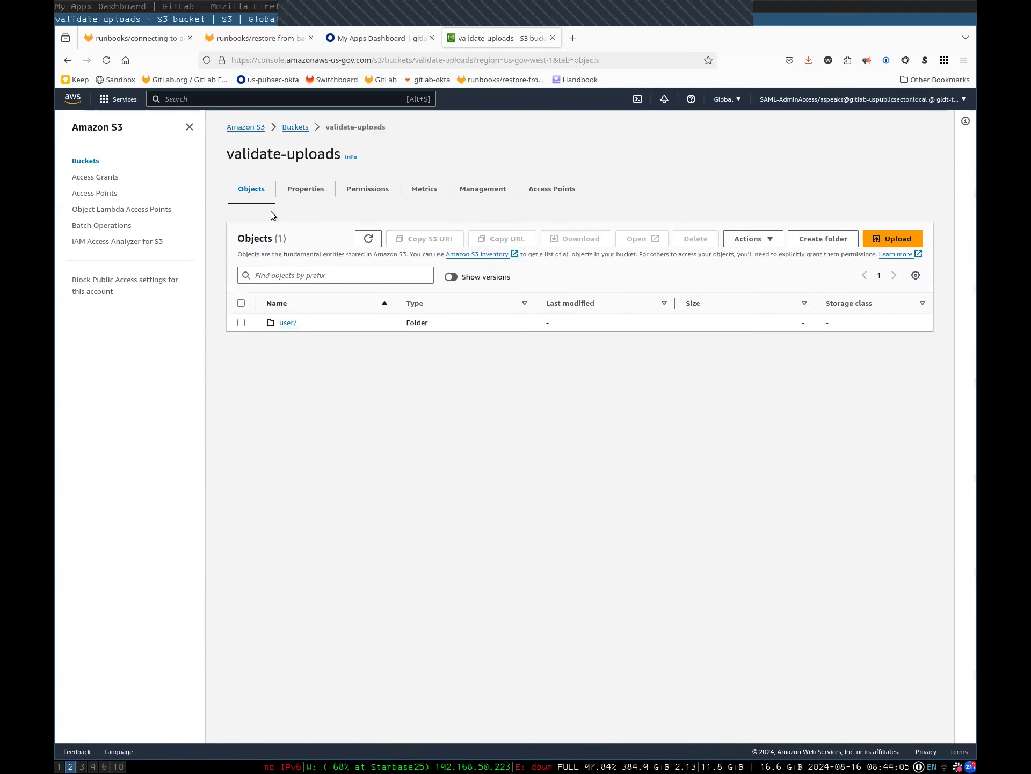
Browse into validate-uploads user/avatar/2/ to locate alert-bot.png (9.1 KB)
click(288, 324)
click(293, 325)
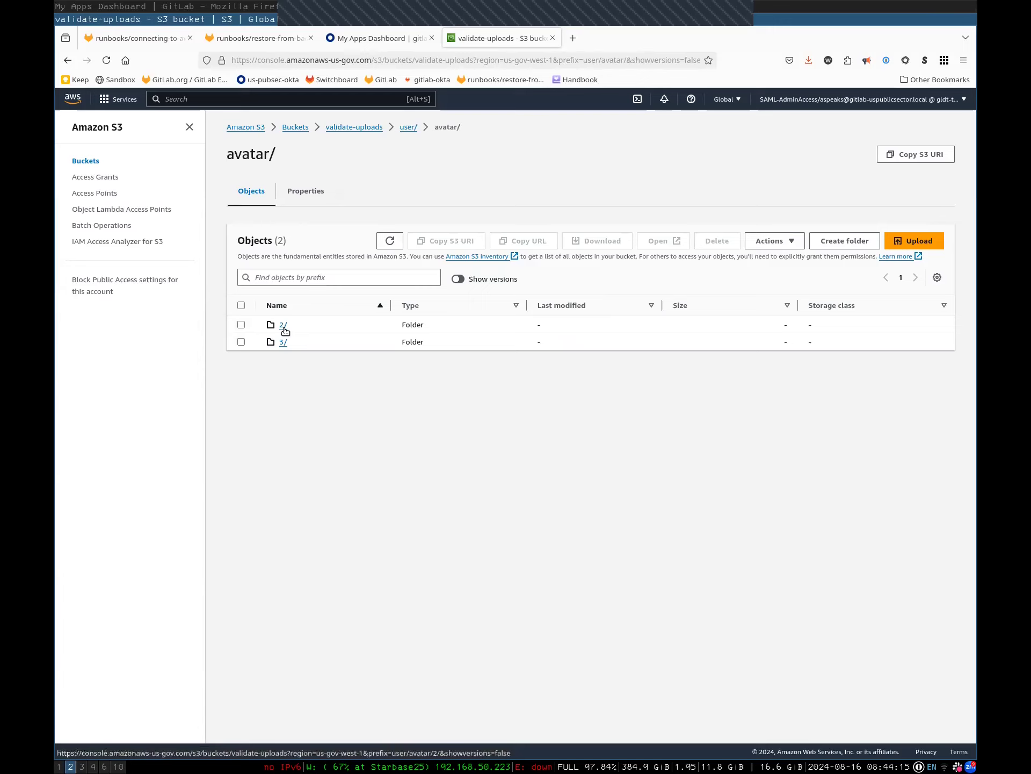
click(284, 325)
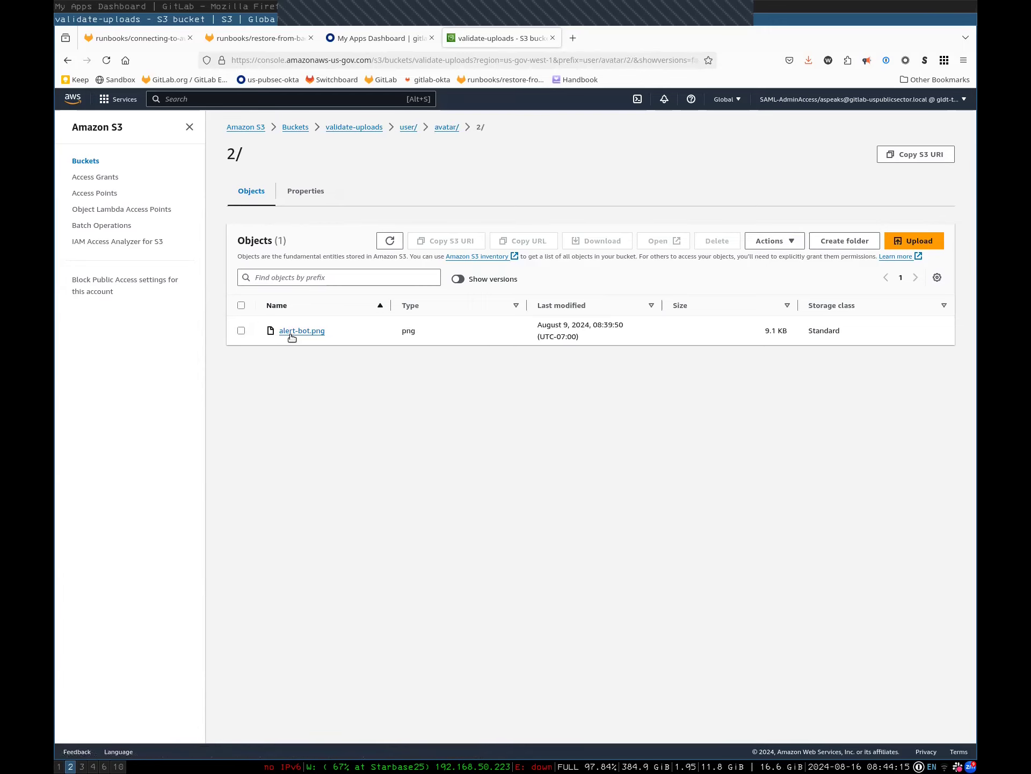
drag(336, 339, 287, 328)
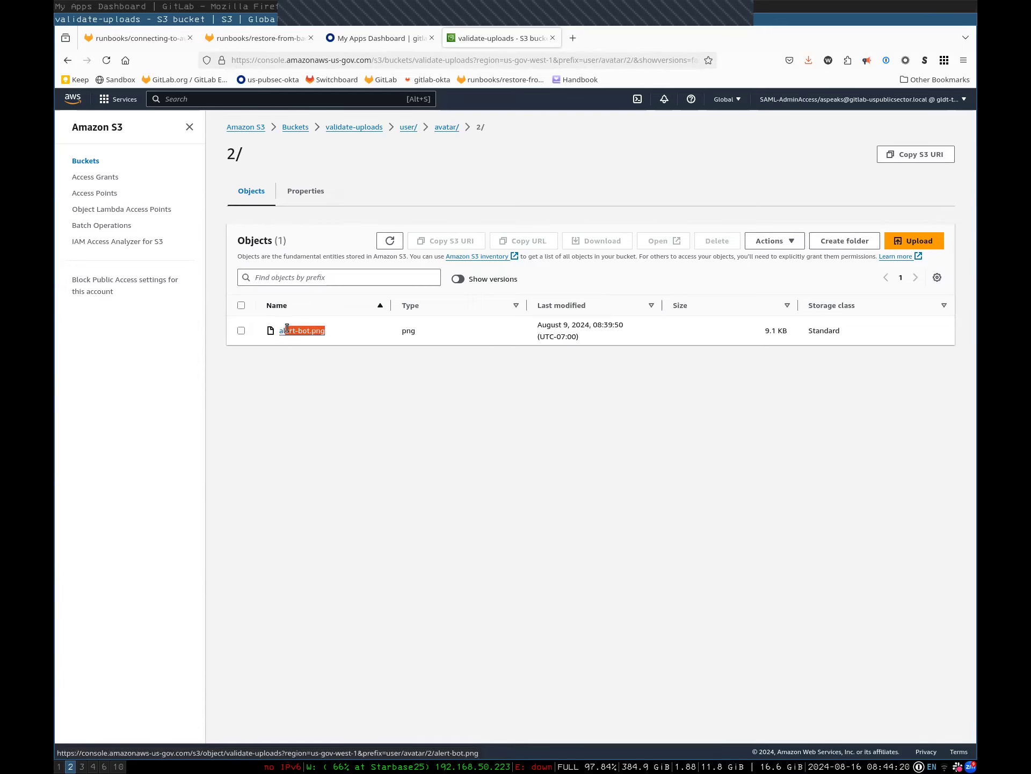
click(352, 340)
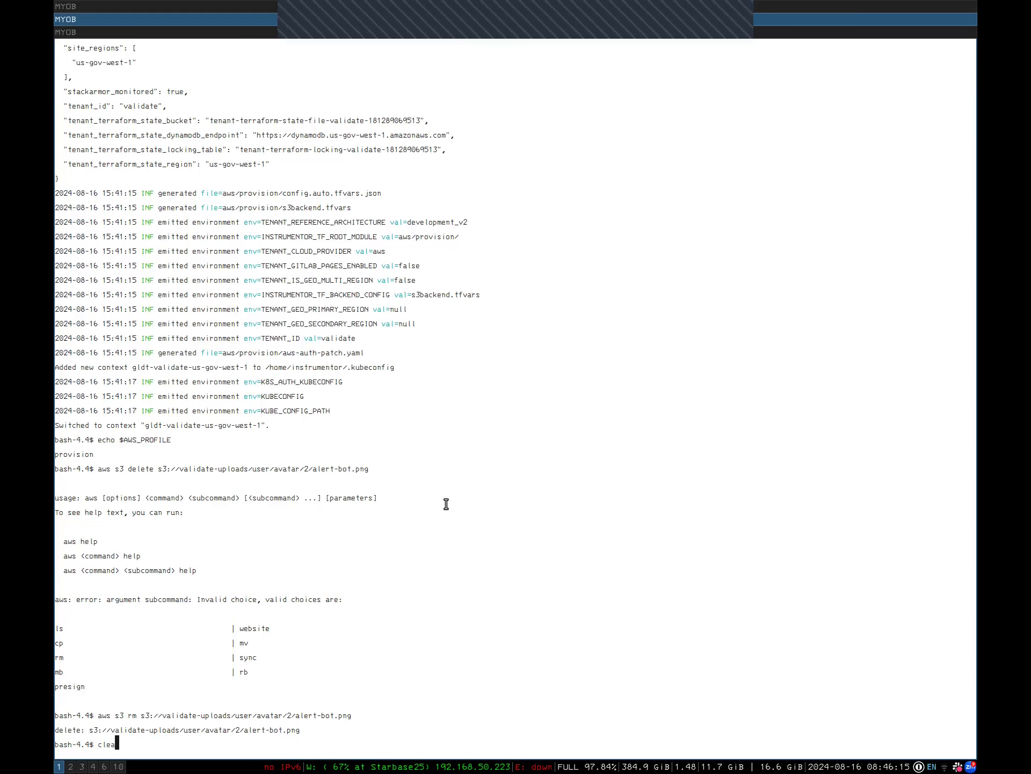
Copy alert-bot.png's S3 URI from its object details page
text(r)
key(Return)
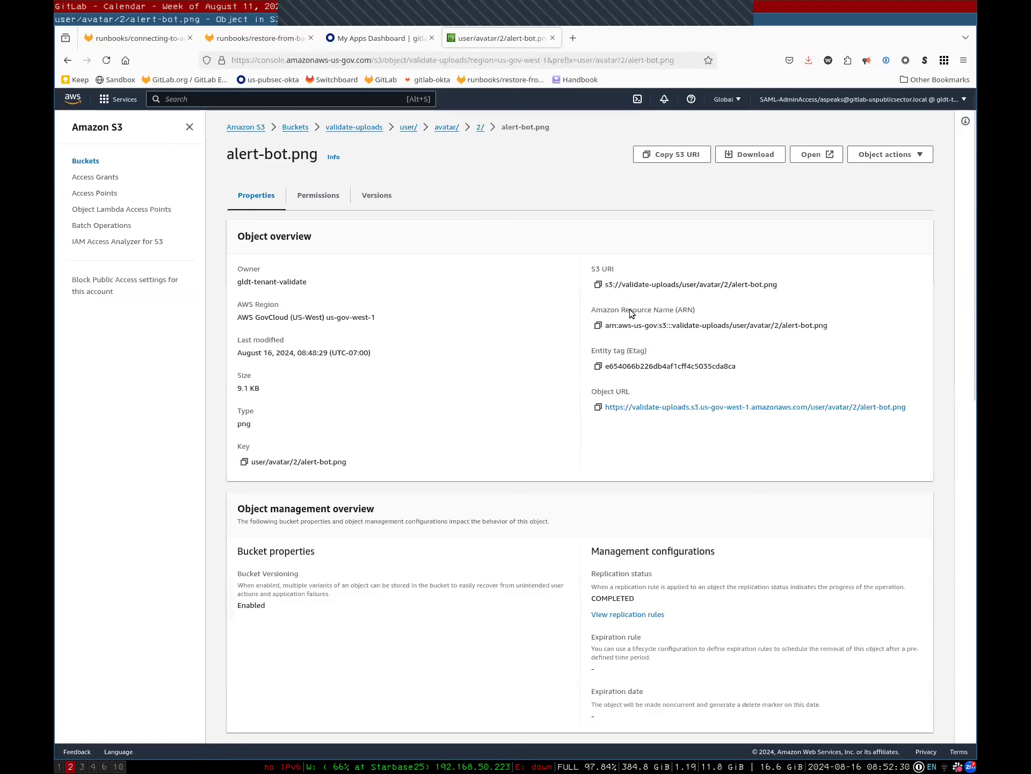
click(598, 285)
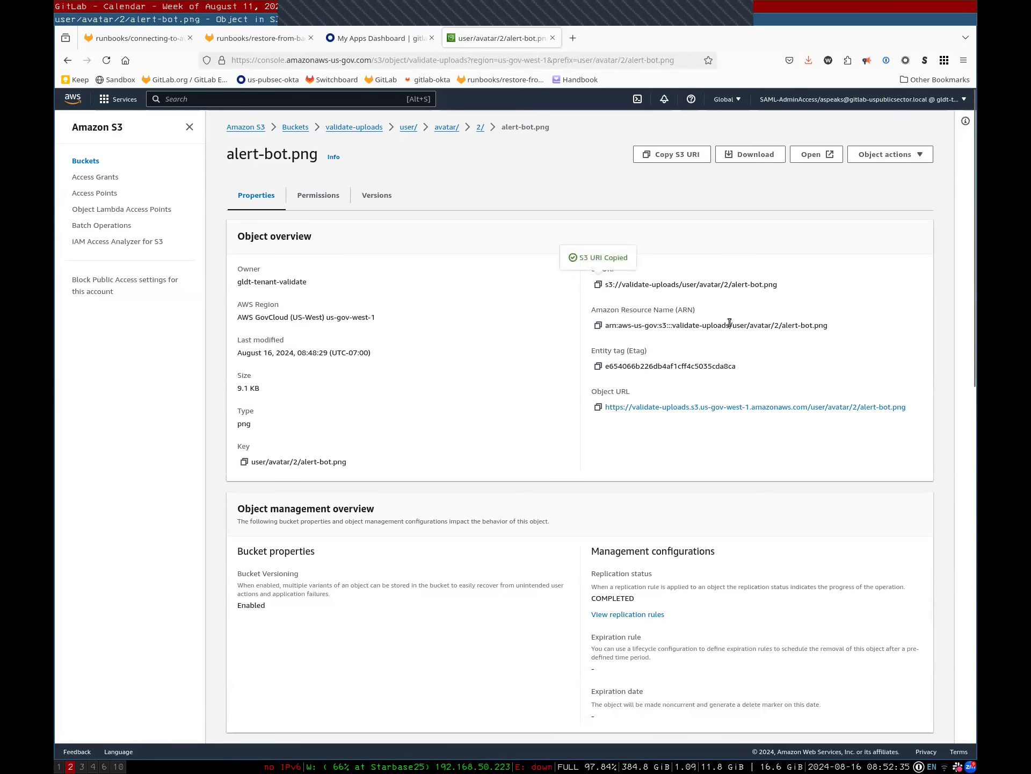
key(super+1)
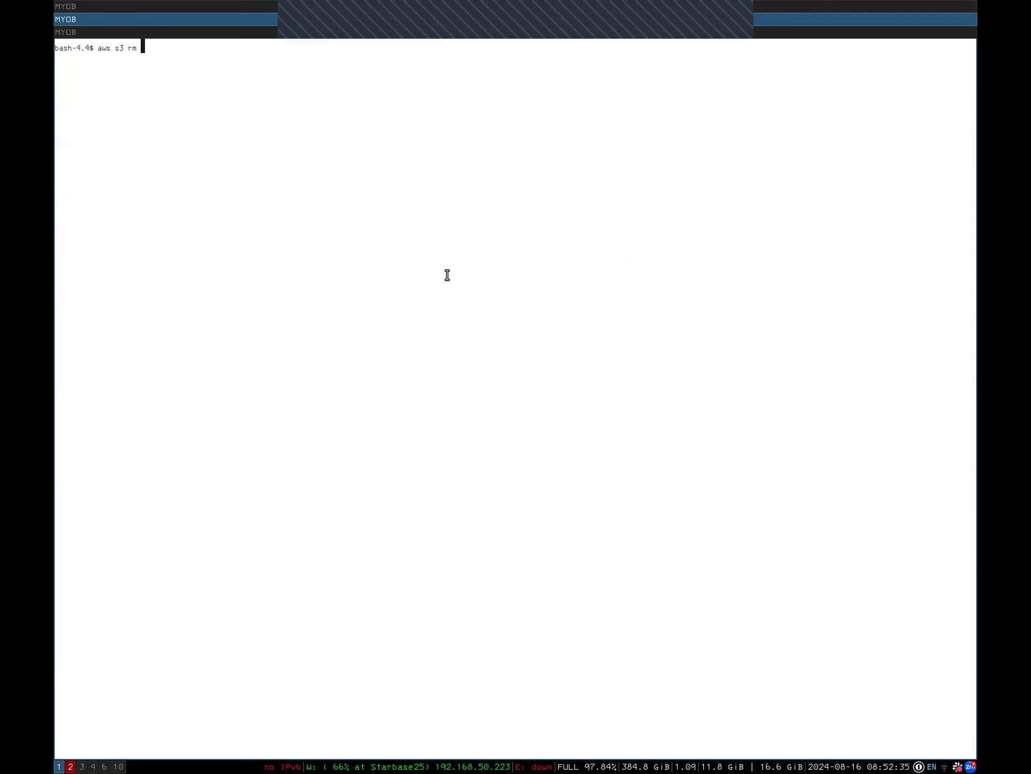
Delete s3://validate-uploads/user/avatar/2/alert-bot.png with aws s3 rm using the pasted URI
key(ctrl+shift+v)
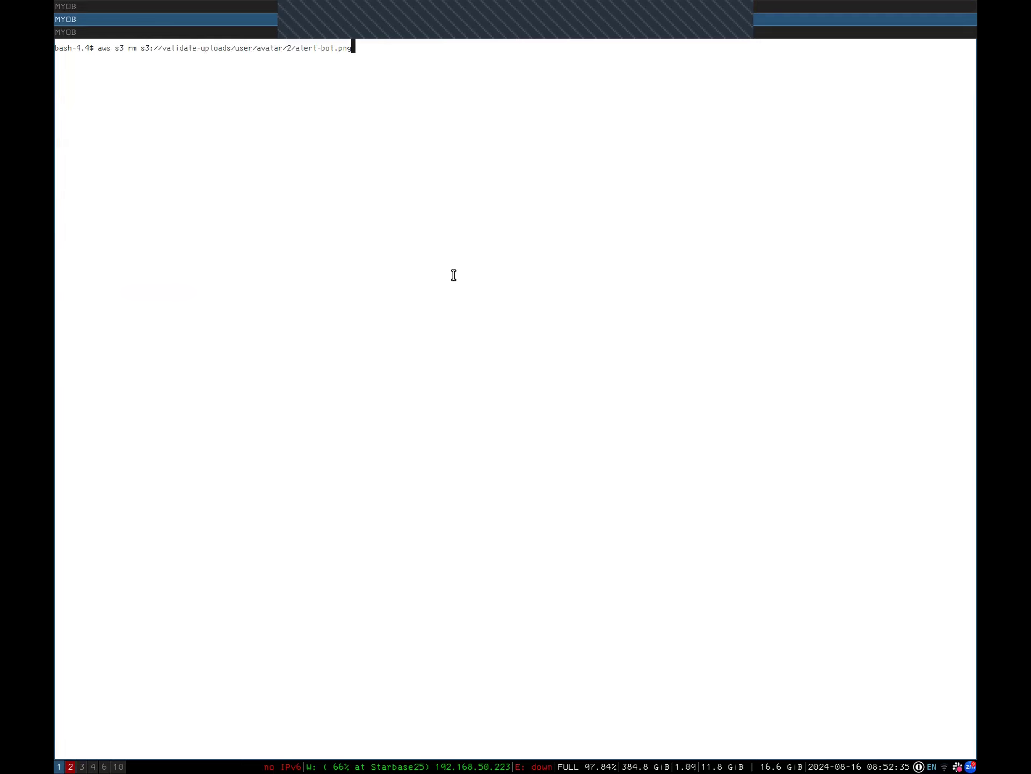
key(Return)
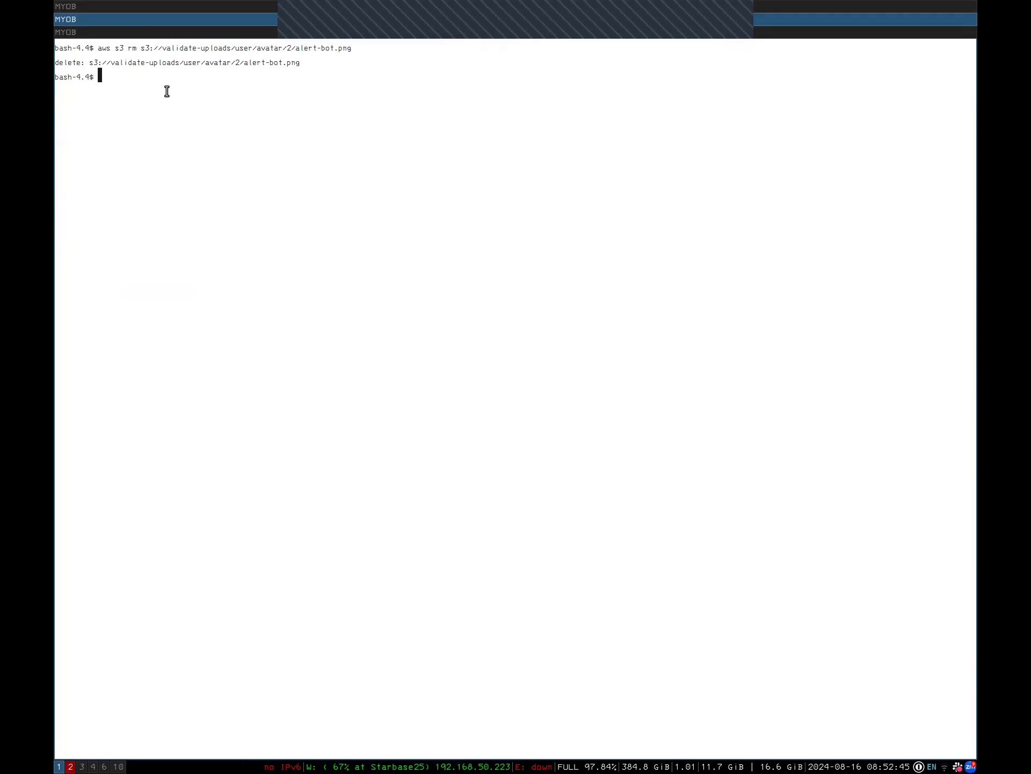
key(super+2)
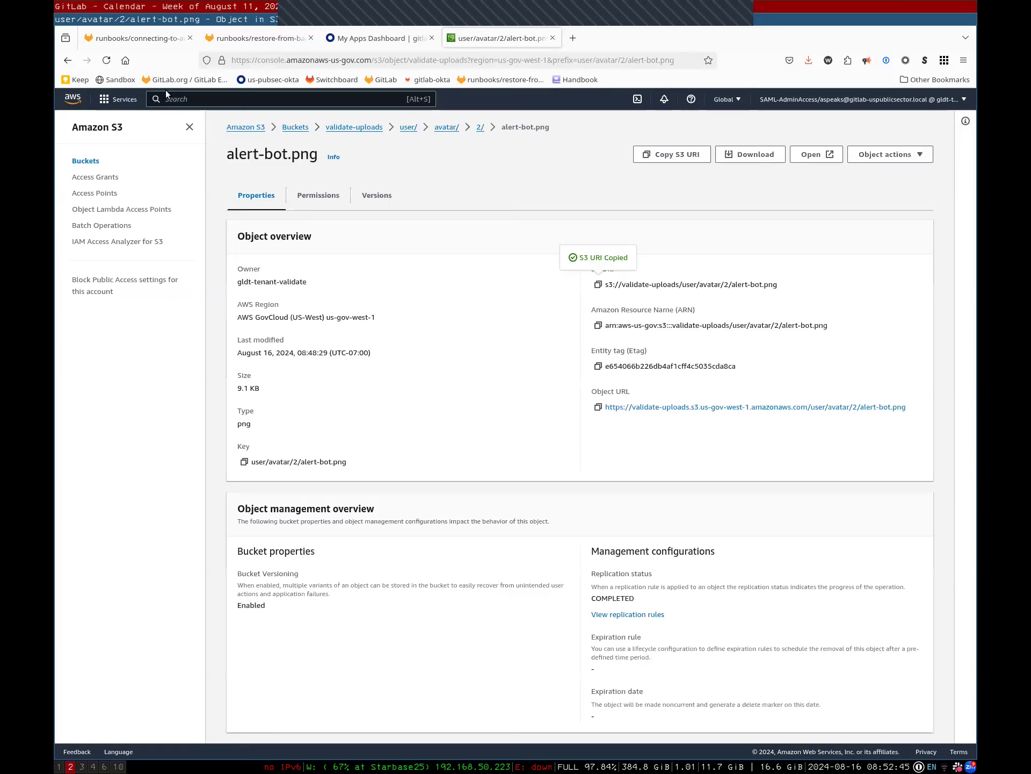
Confirm the 2/ folder now holds only alert-bot-dummy.png, then return to the restore-from-backups runbook
click(480, 126)
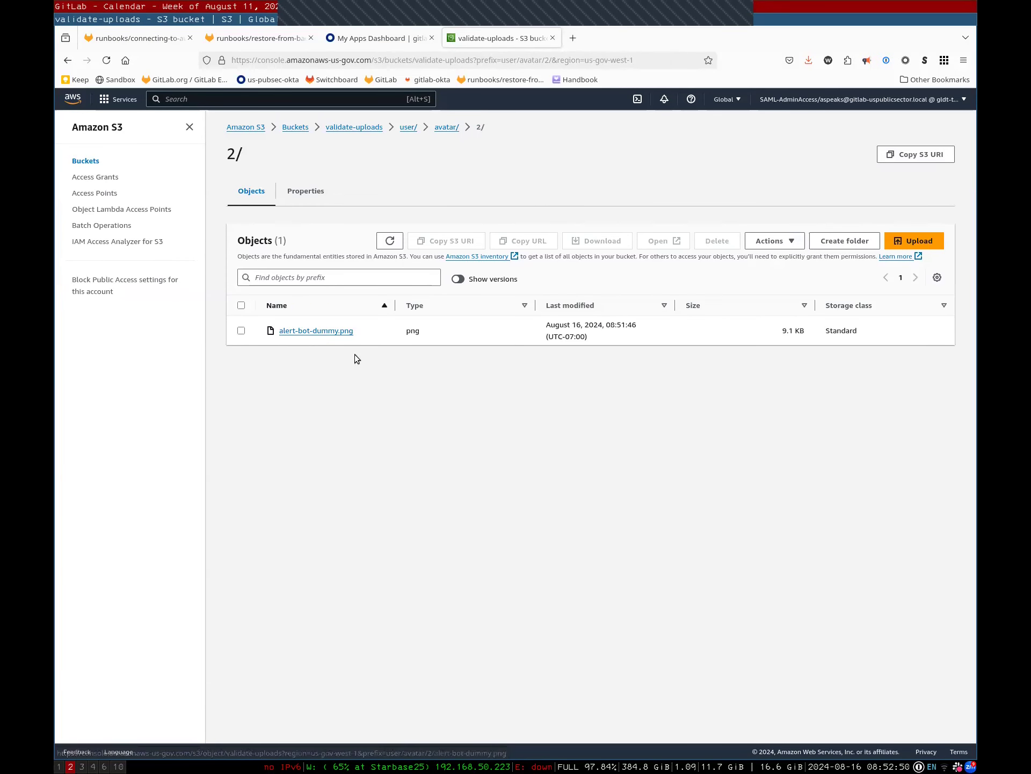
drag(356, 332, 270, 335)
click(371, 378)
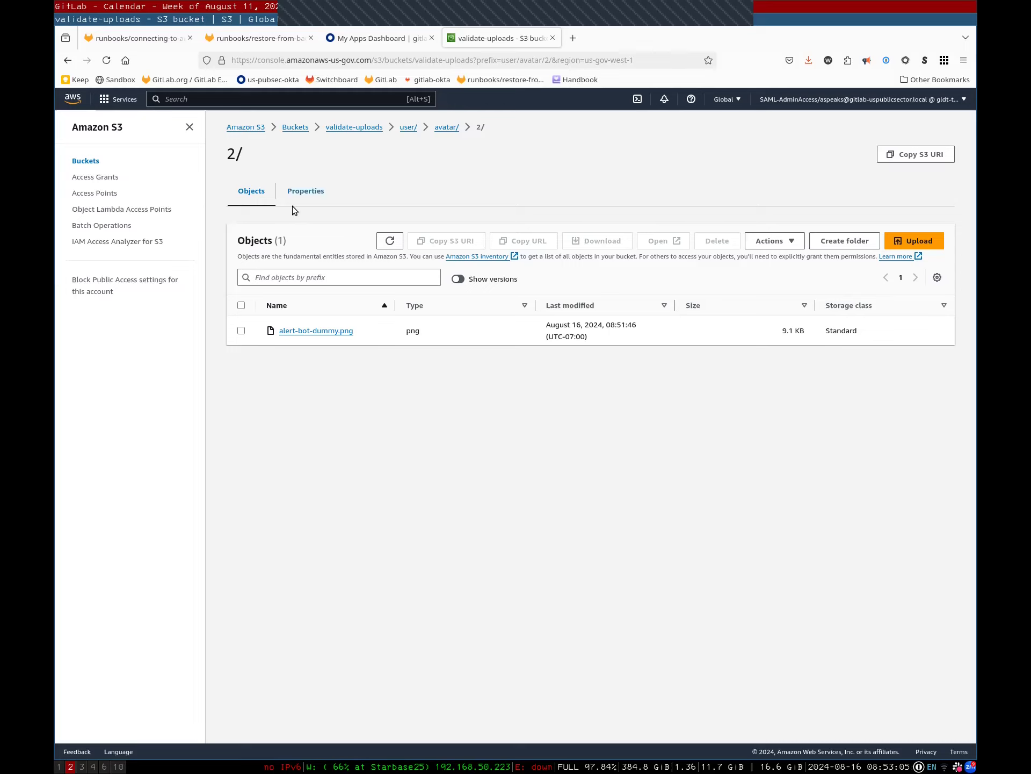
triple_click(359, 334)
click(343, 431)
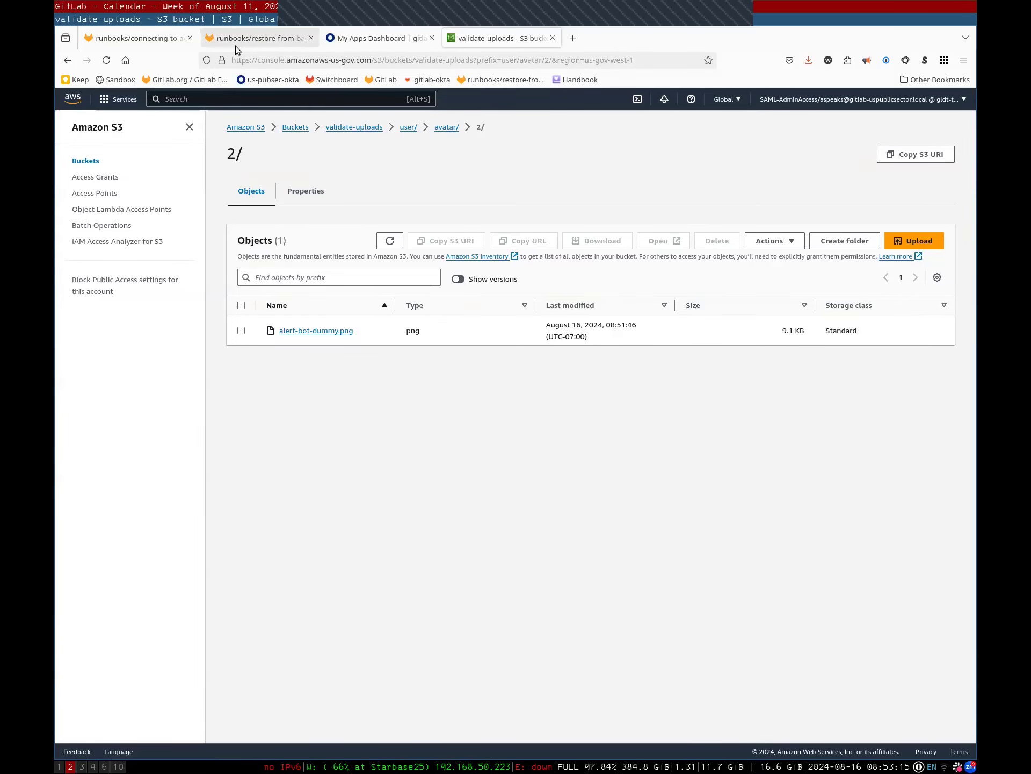
click(237, 43)
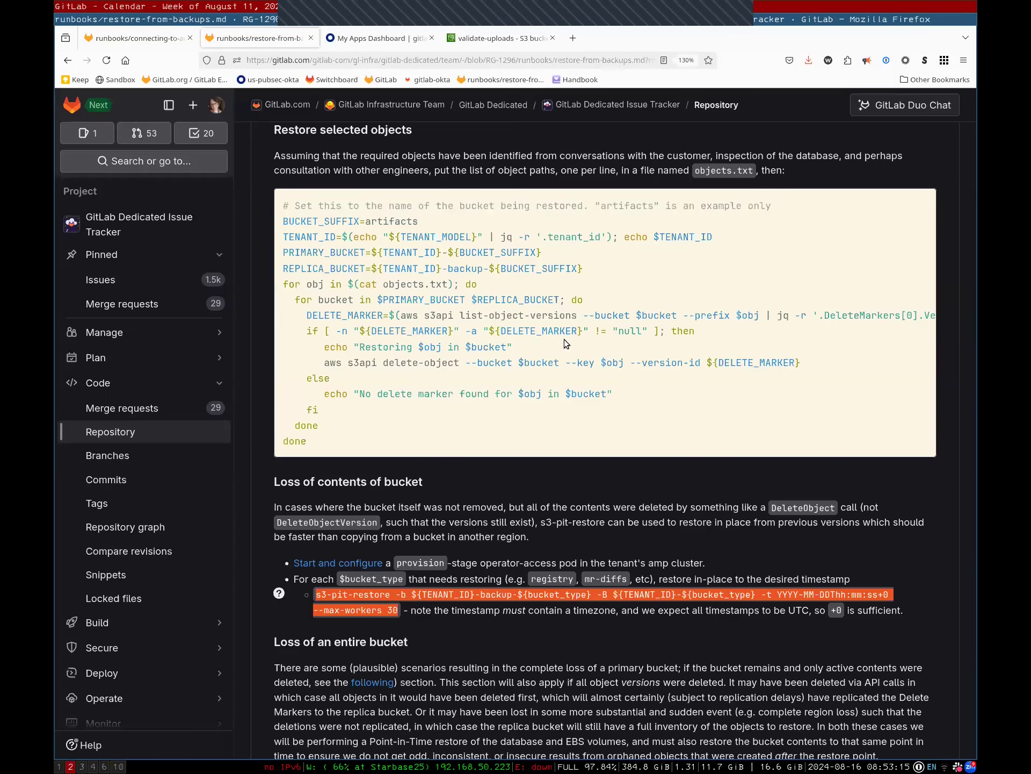
Set BUCKET_SUFFIX=uploads in the shell, replacing artifacts in the runbook's line
triple_click(333, 220)
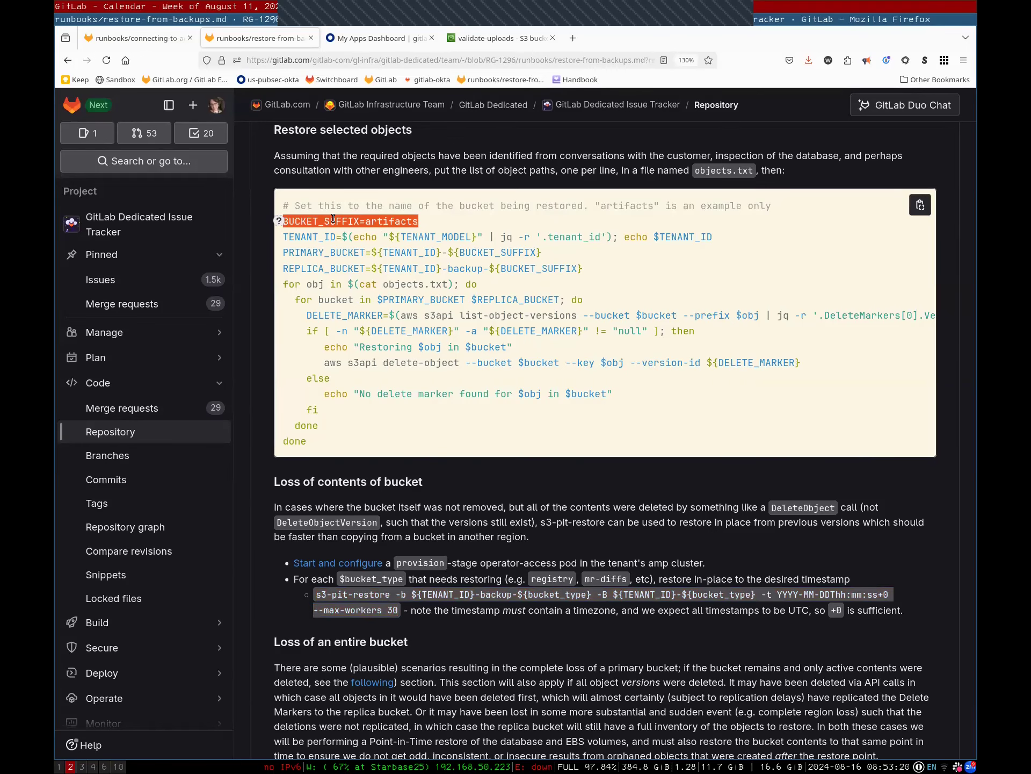
key(super+1)
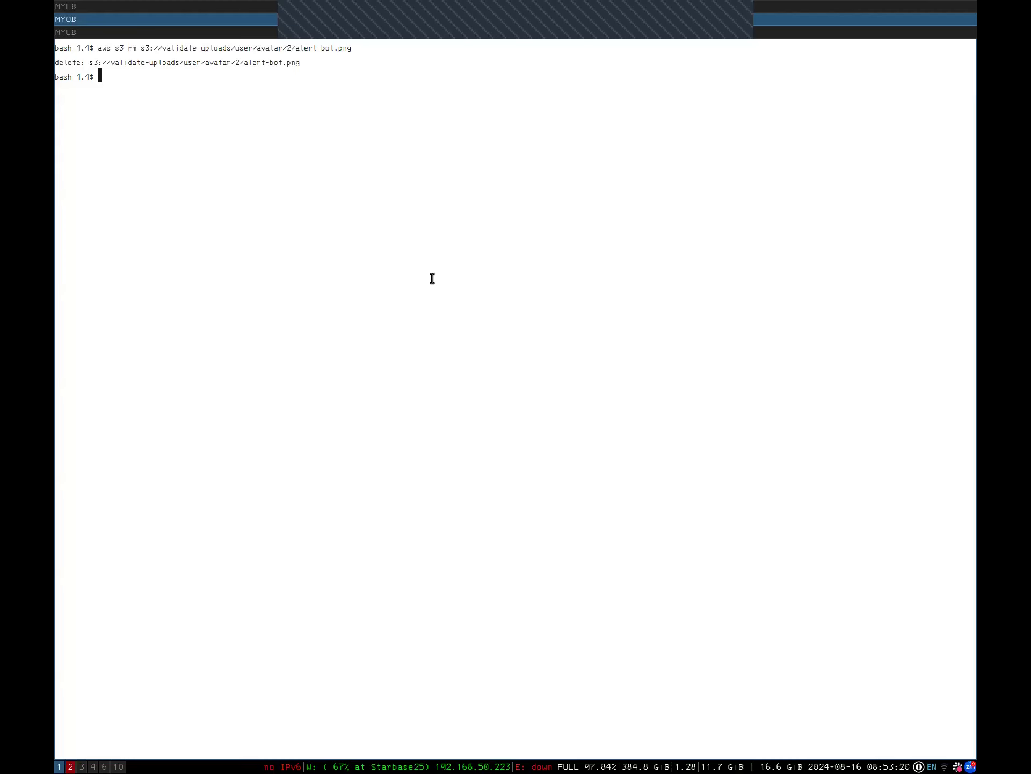
middle_click(472, 221)
key(BackSpace)
key(BackSpace)
key(BackSpace)
key(BackSpace)
key(BackSpace)
key(BackSpace)
key(BackSpace)
key(BackSpace)
key(BackSpace)
text(uploads)
key(Return)
key(super+2)
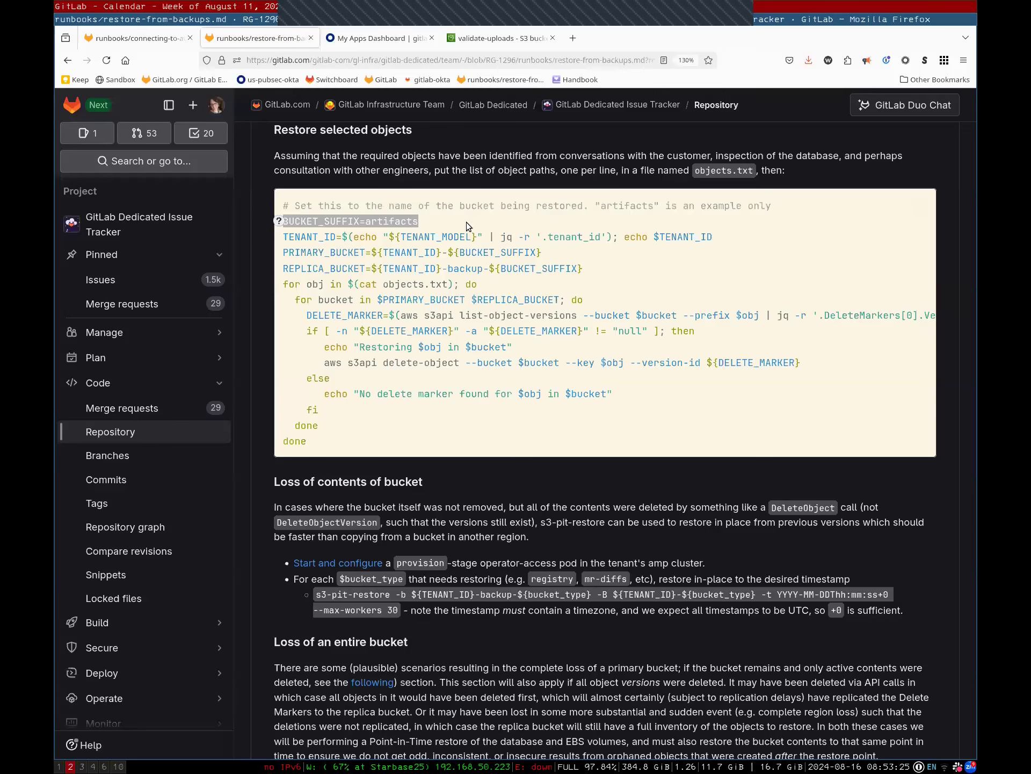
Set TENANT_ID to validate in the shell using the runbook's line
triple_click(396, 237)
key(super+1)
middle_click(397, 236)
key(Return)
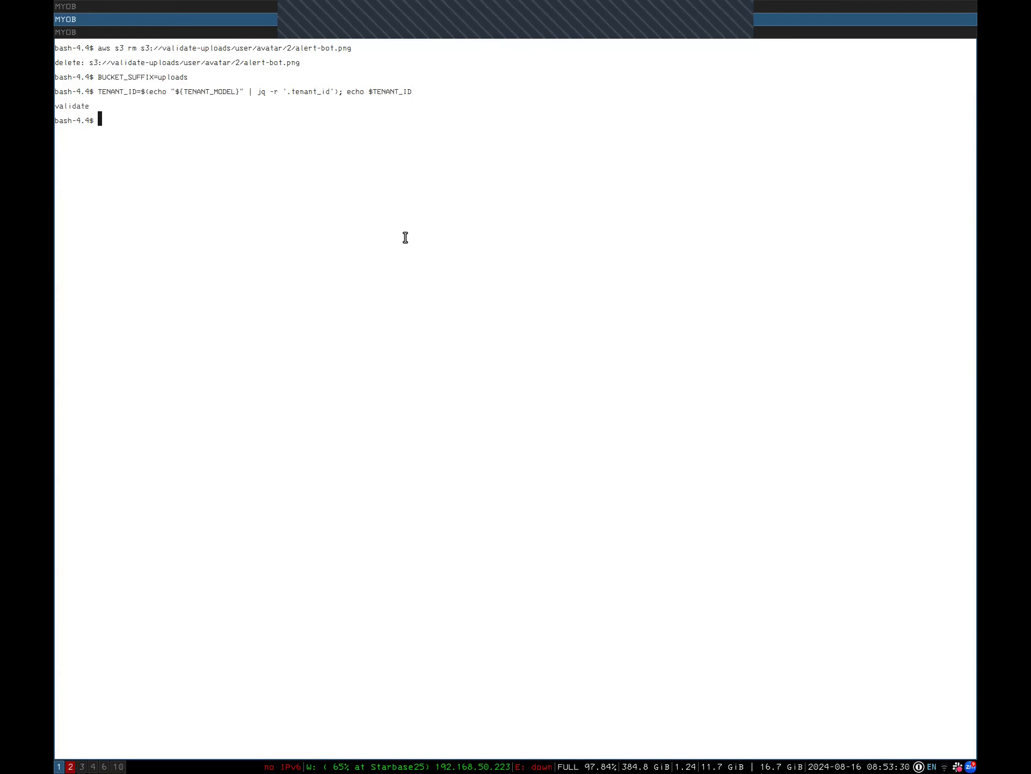
key(super+2)
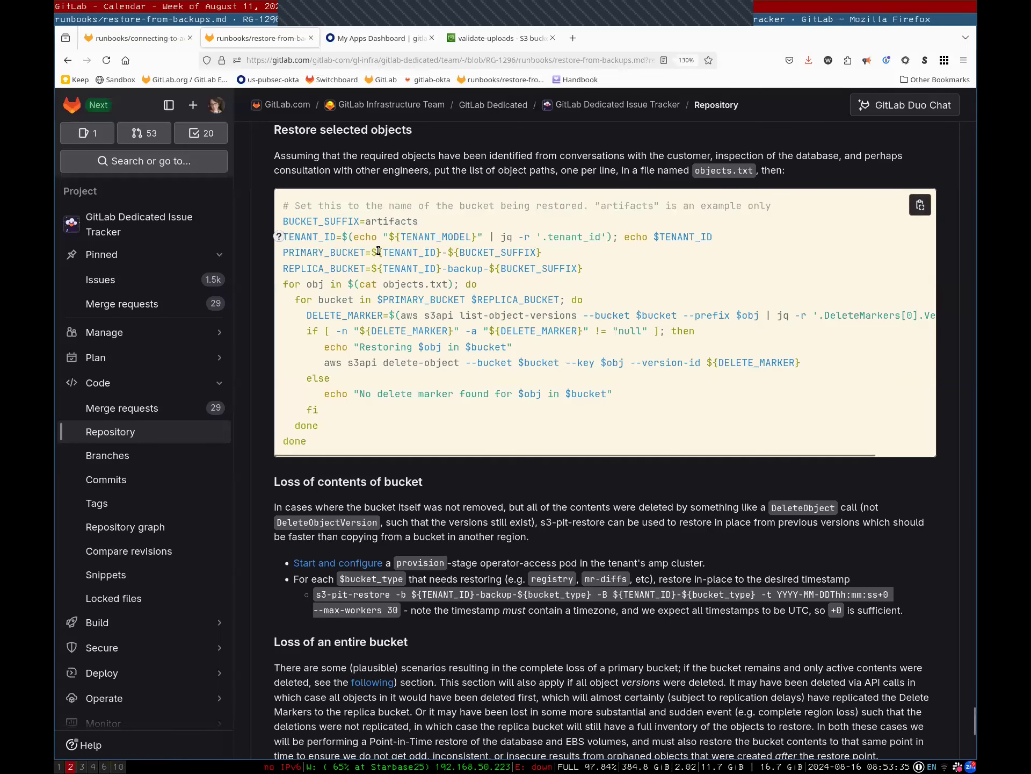
Define PRIMARY_BUCKET from the runbook and echo it to confirm validate-uploads
triple_click(378, 250)
key(super+1)
middle_click(379, 250)
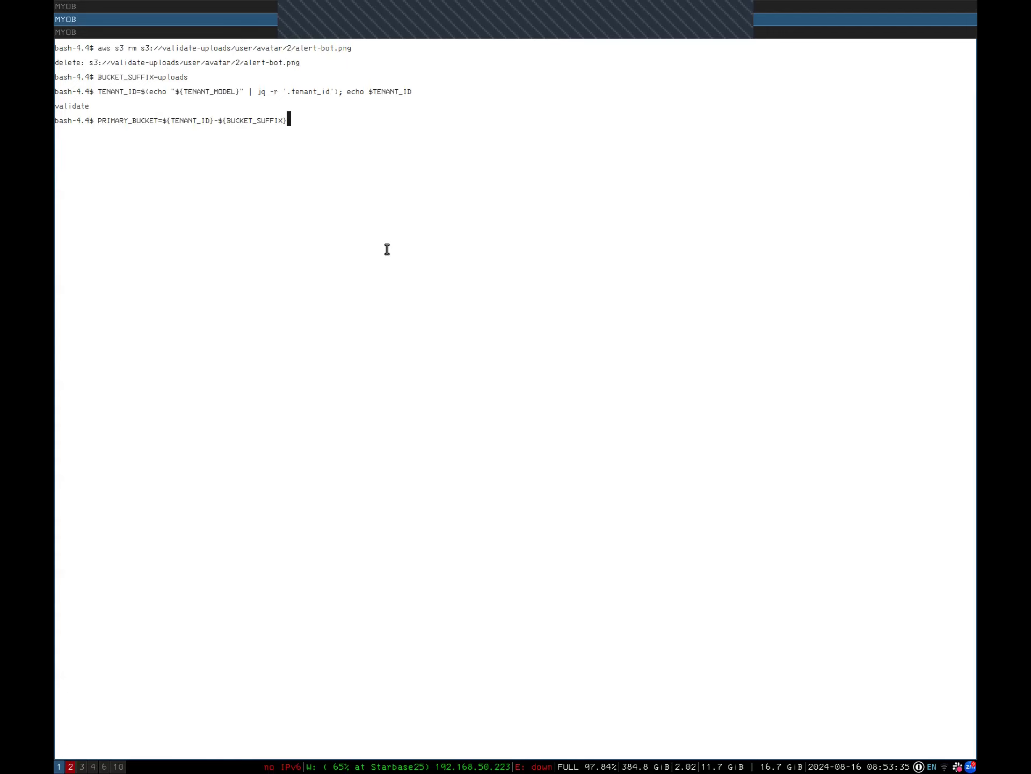
key(Return)
text(echo $PRIMARY_BUCKET)
key(Return)
key(super+2)
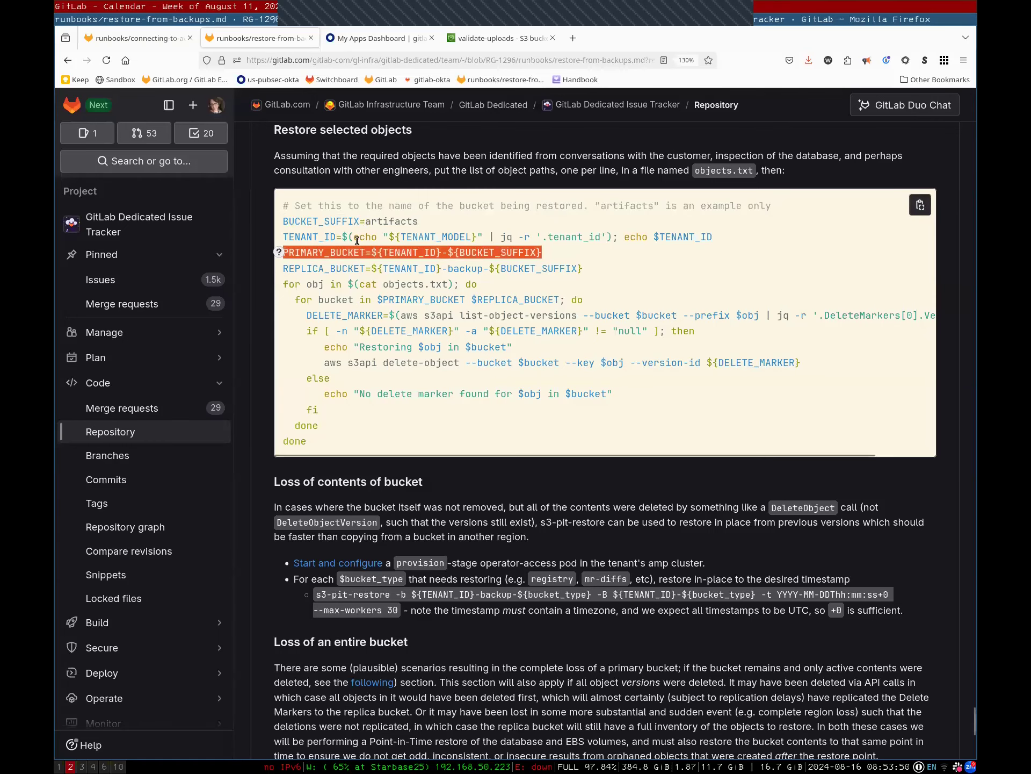
Define REPLICA_BUCKET in the shell from the runbook's line
triple_click(394, 268)
key(super+1)
middle_click(394, 267)
key(Return)
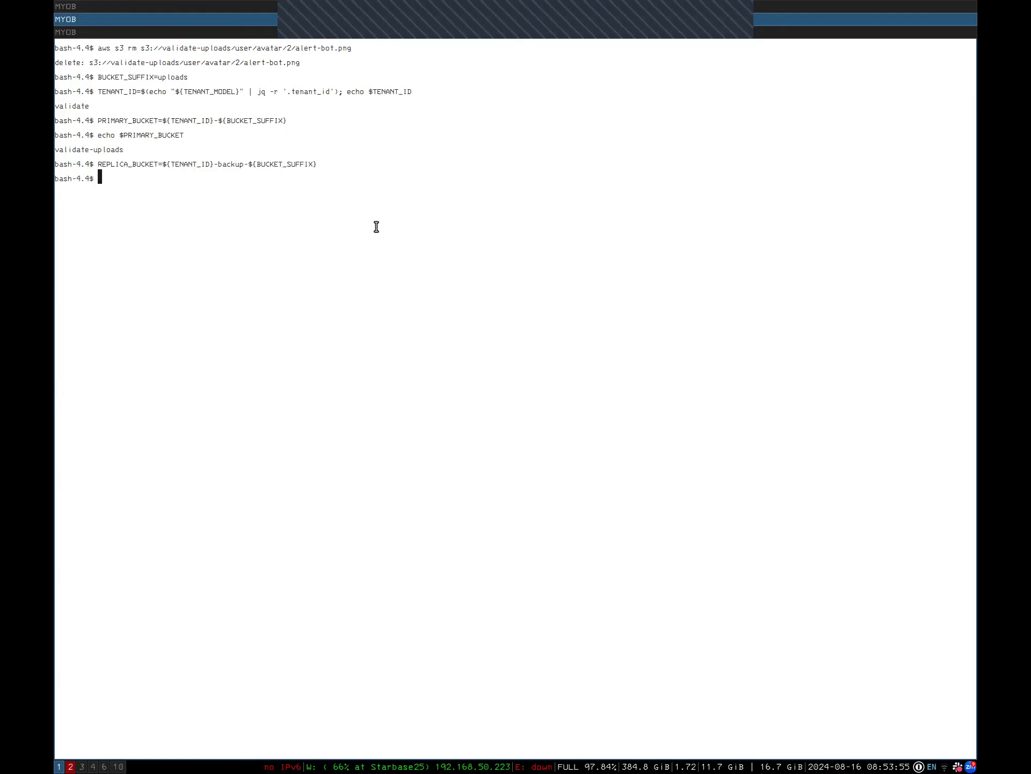
key(super+2)
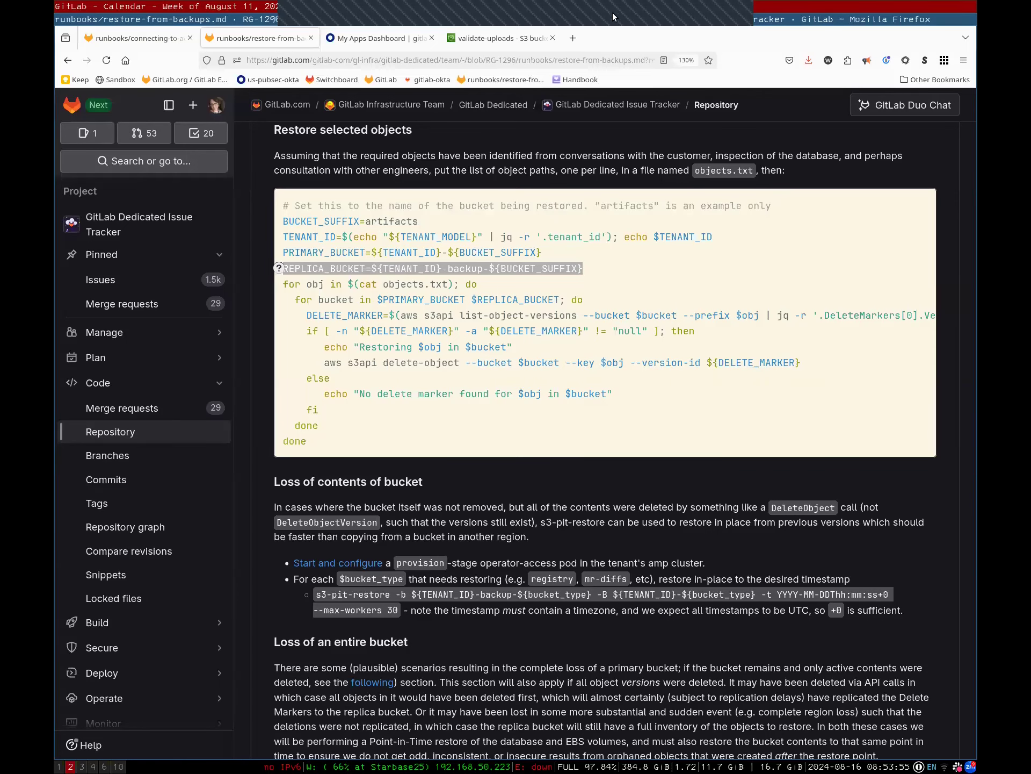
key(super+1)
key(super+2)
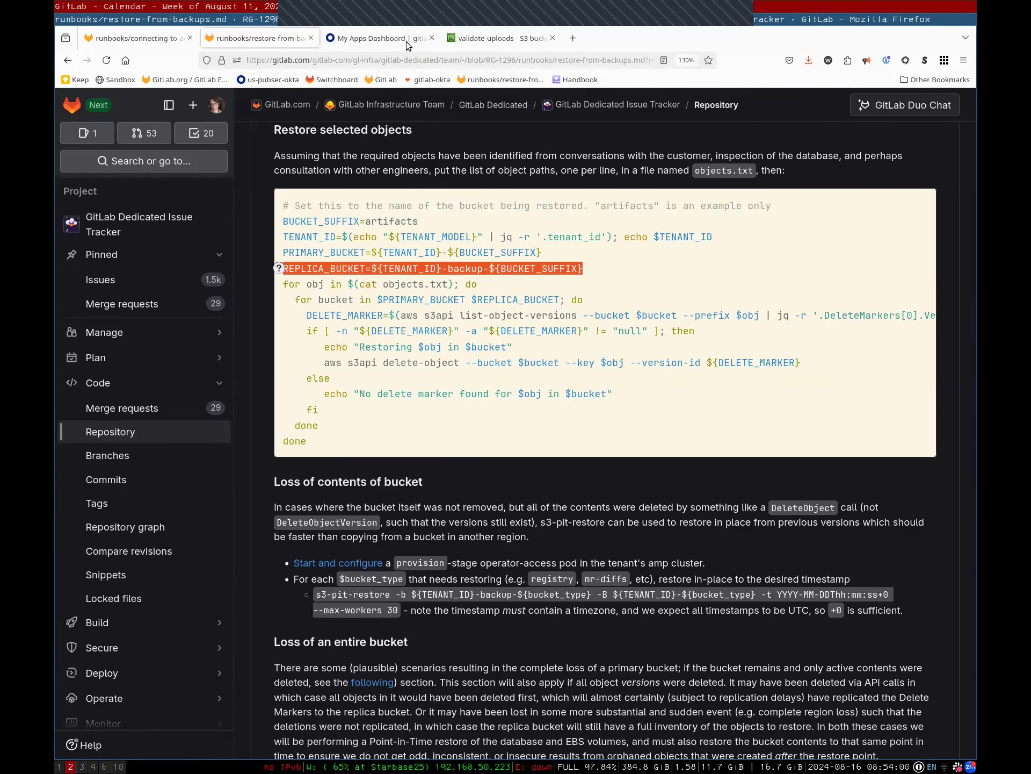
click(408, 45)
key(ctrl+Tab)
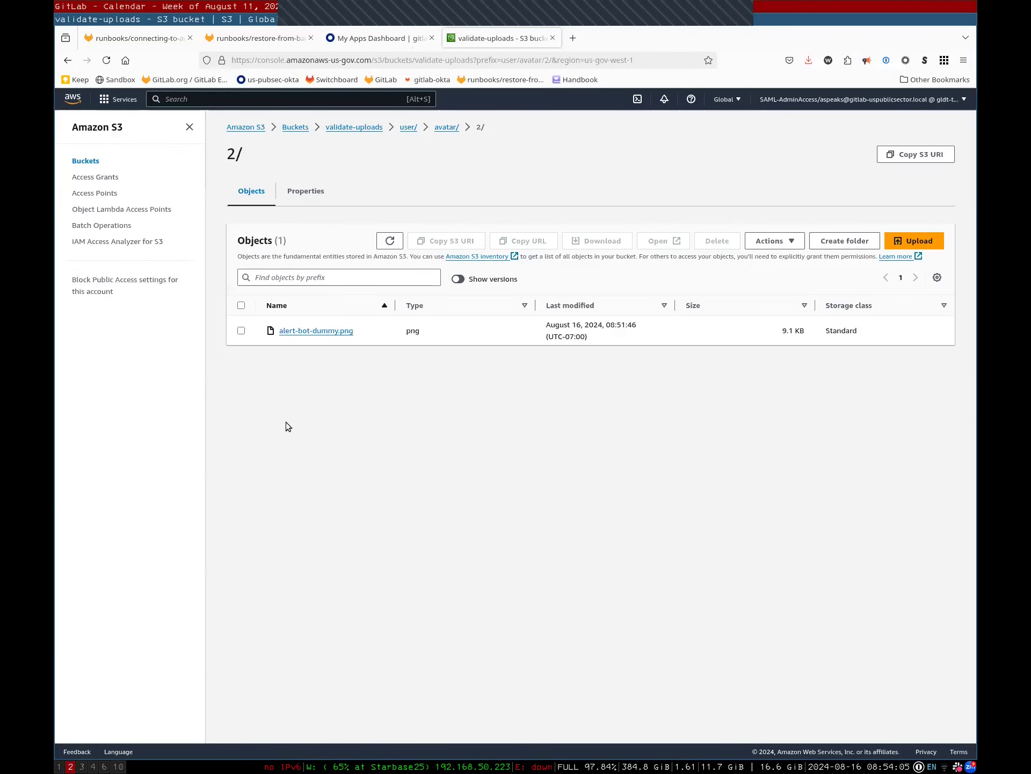
List all 33 S3 buckets, then return to the runbook's objects.txt delete-marker loop
click(256, 127)
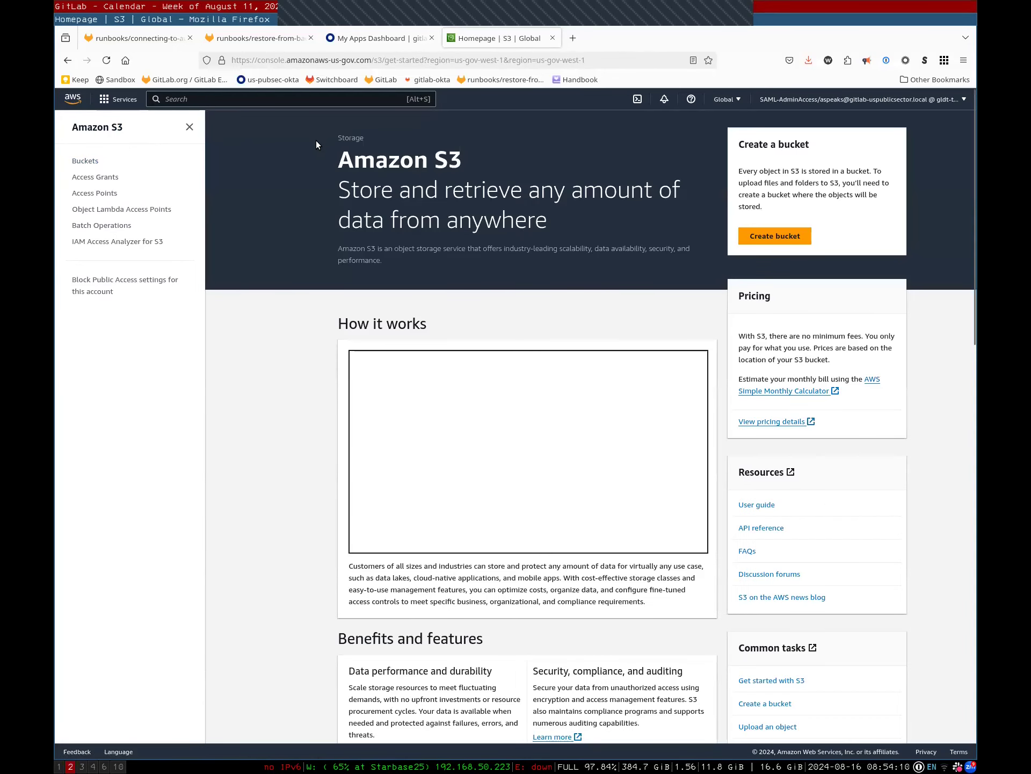
click(95, 161)
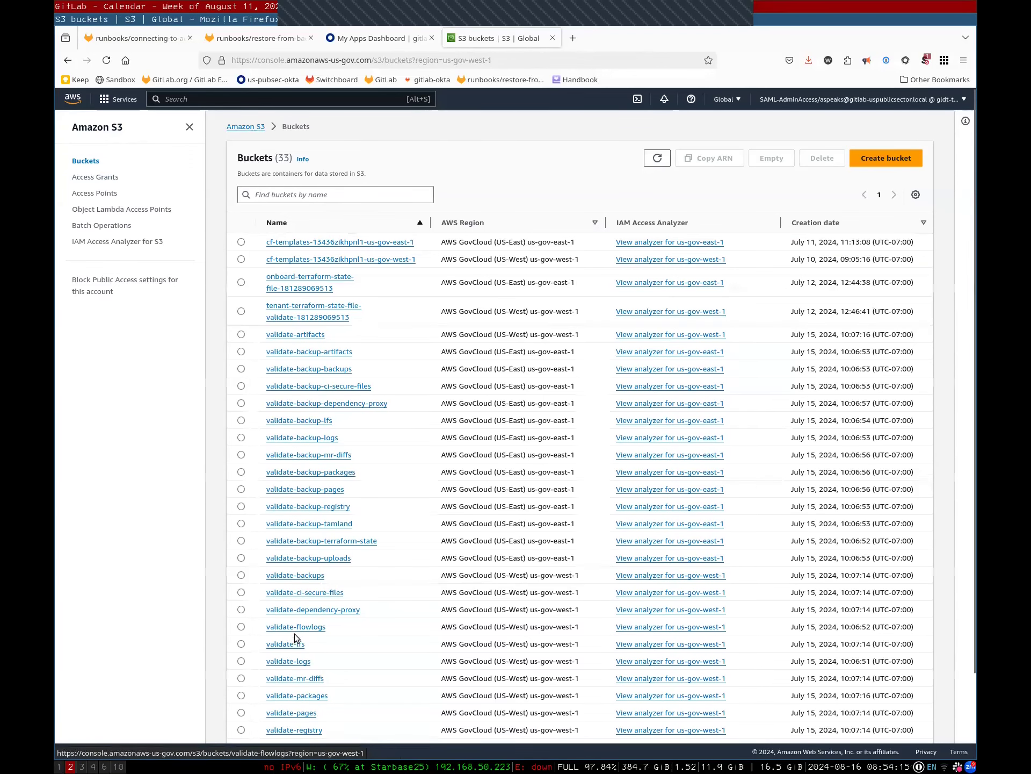
scroll(291, 662, down, 2)
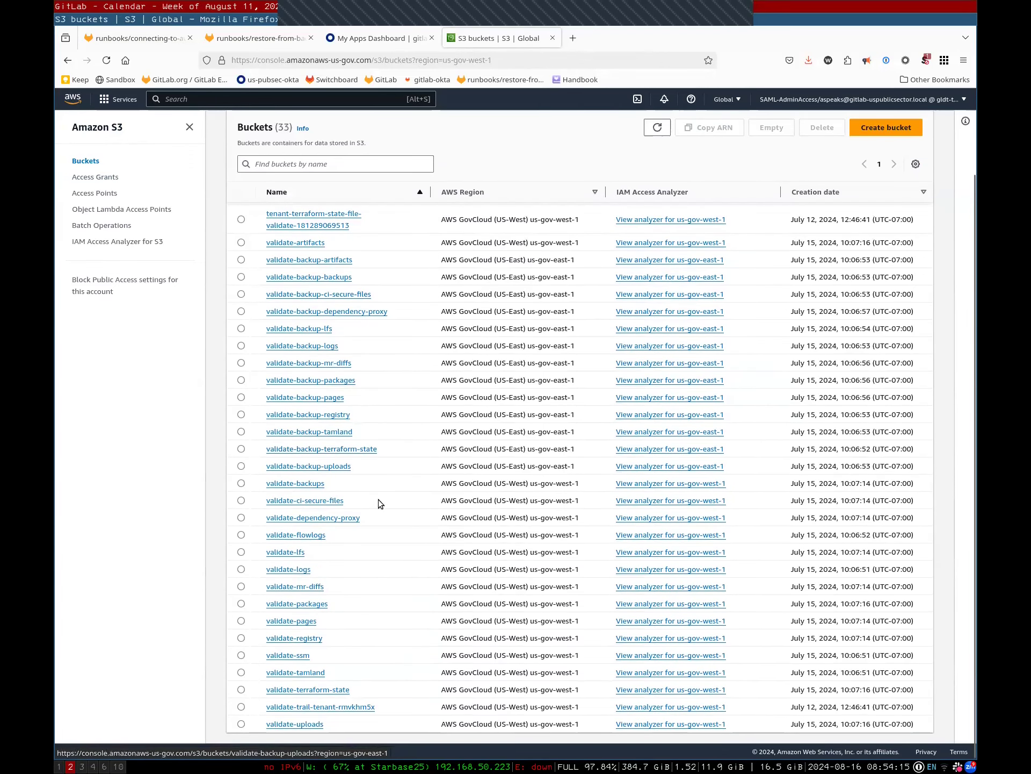
key(ctrl+Page_Up)
key(ctrl+Page_Up)
drag(350, 287, 388, 446)
key(ctrl+c)
click(387, 446)
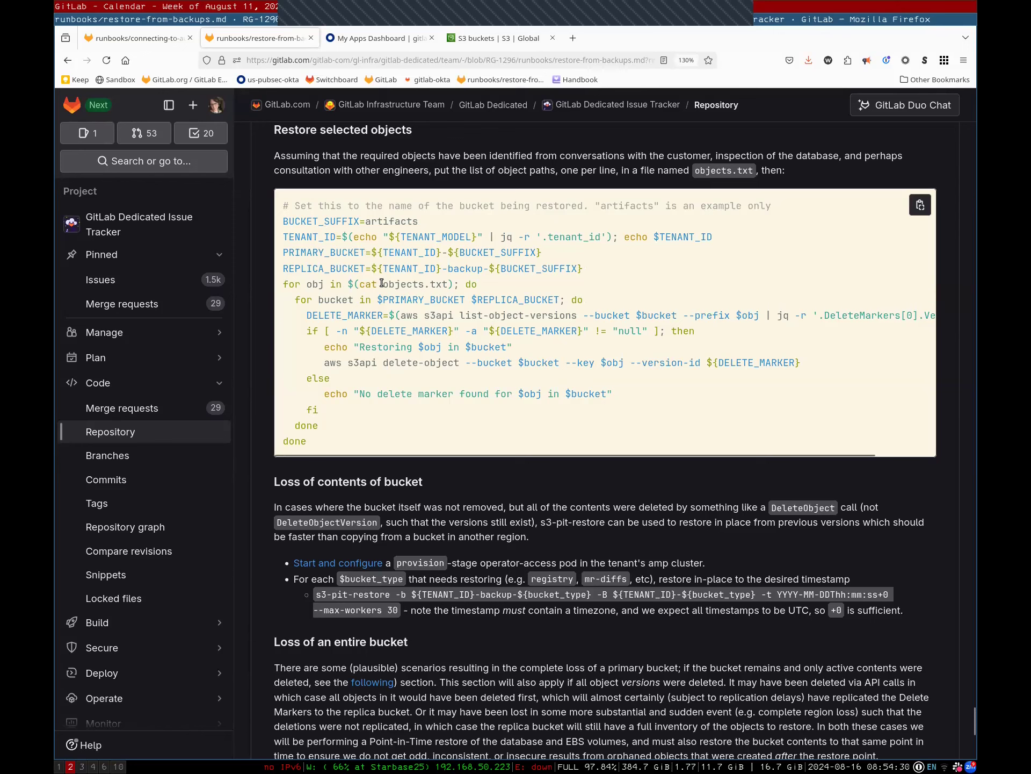
Read the runbook's objects.txt loop and object-path paragraph, then bring up the vim recovery notes
double_click(400, 284)
click(455, 165)
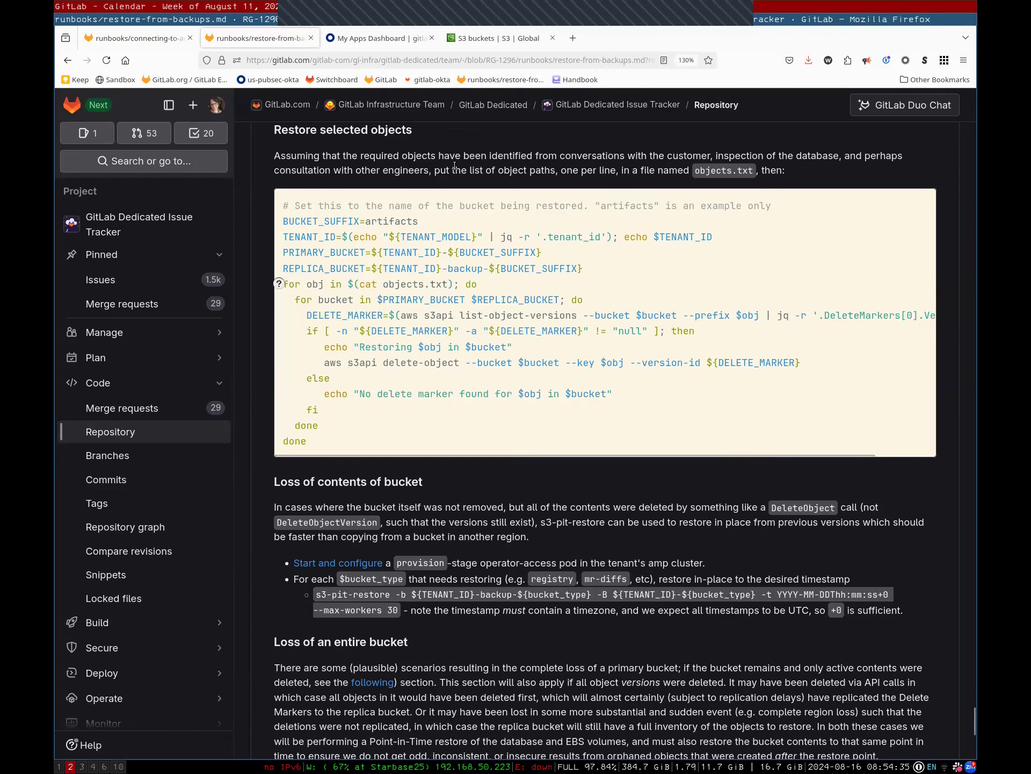
triple_click(454, 166)
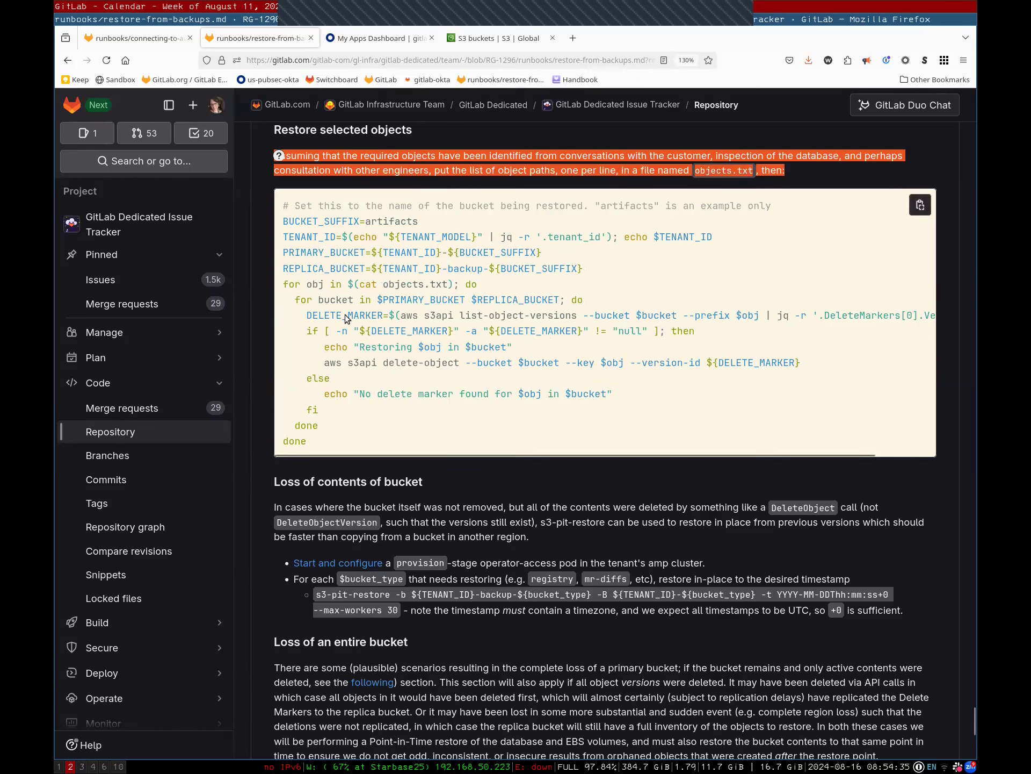
click(774, 164)
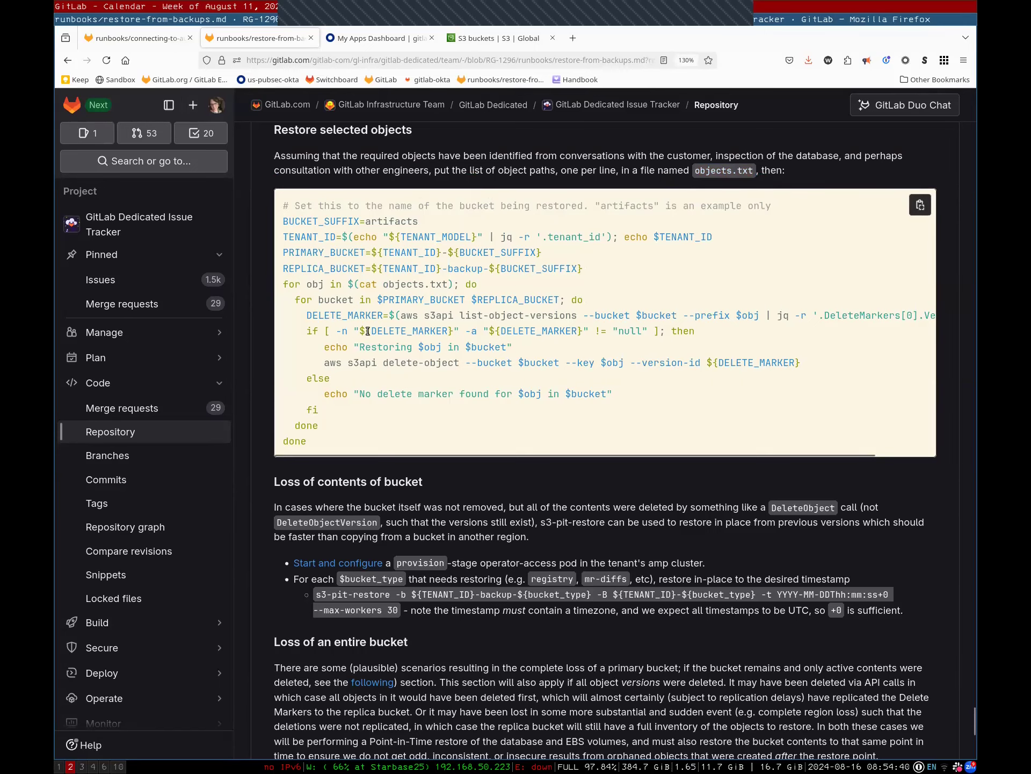
key(super+1)
click(161, 5)
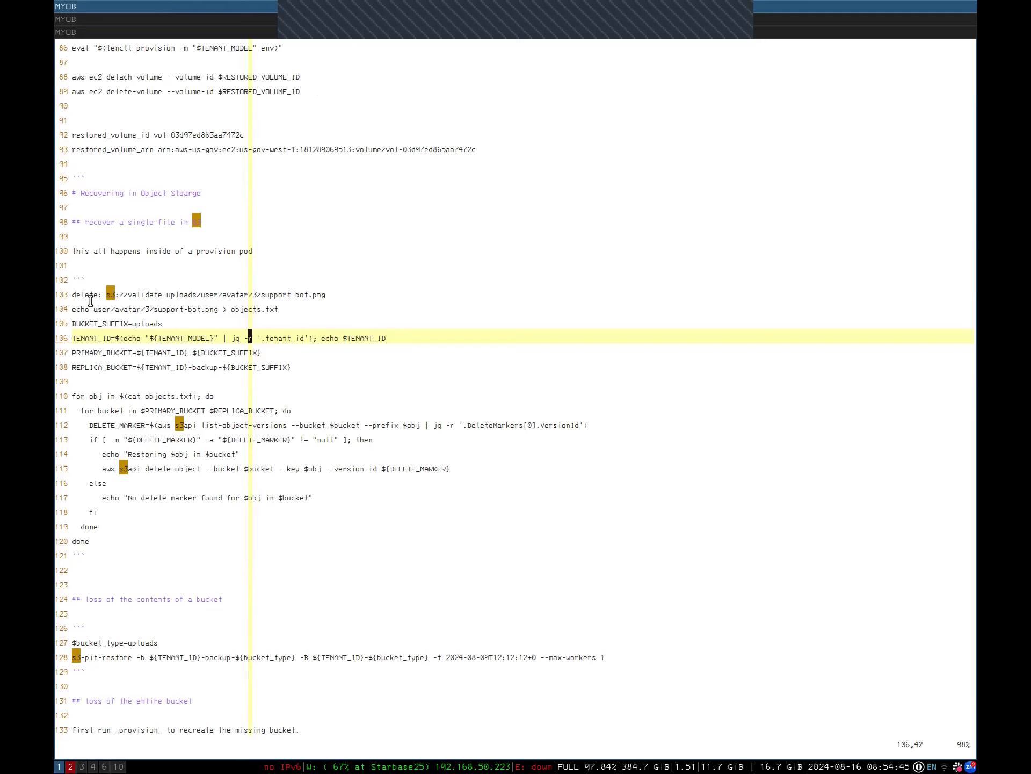
Write user/avatar/2/alert-bot.png into objects.txt by editing the copied support-bot echo line
drag(91, 311, 238, 310)
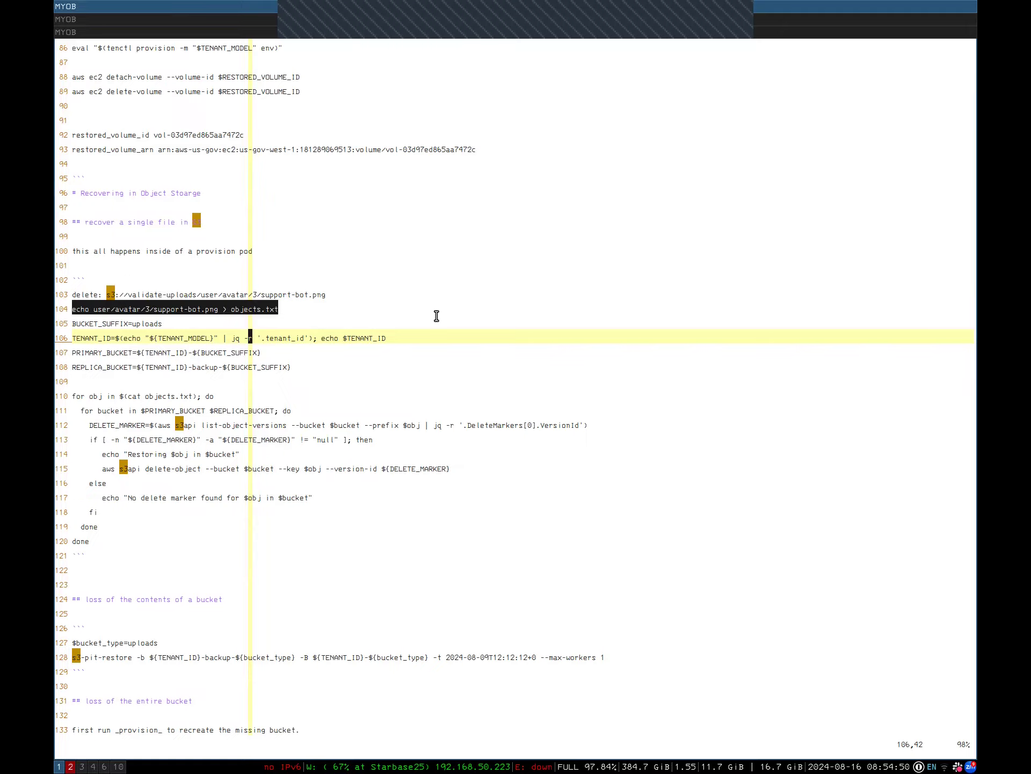
key(super+2)
key(super+1)
key(super+Up)
key(super+Up)
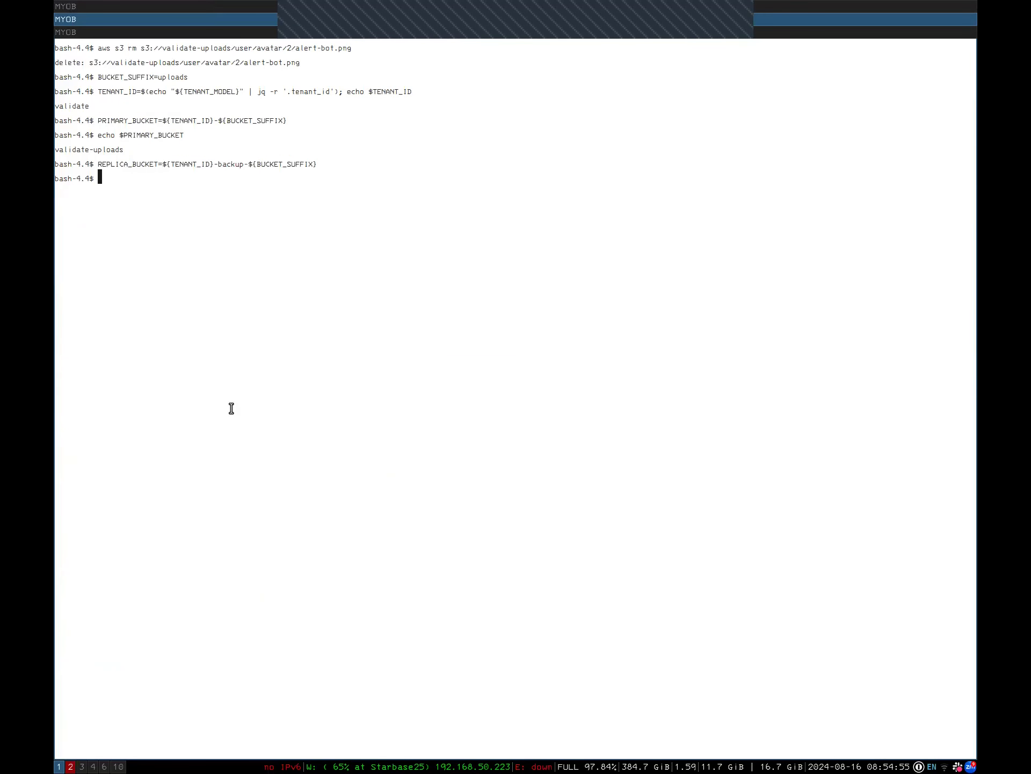
text(echo user/avatar/3/support-bot.png > objects.txt)
key(Left)
key(Left)
key(Left)
key(Left)
key(Left)
key(Left)
key(Left)
key(Left)
key(Left)
key(Left)
key(Left)
key(Left)
key(Left)
key(Left)
key(Left)
key(Left)
key(Left)
key(Left)
key(Left)
key(Left)
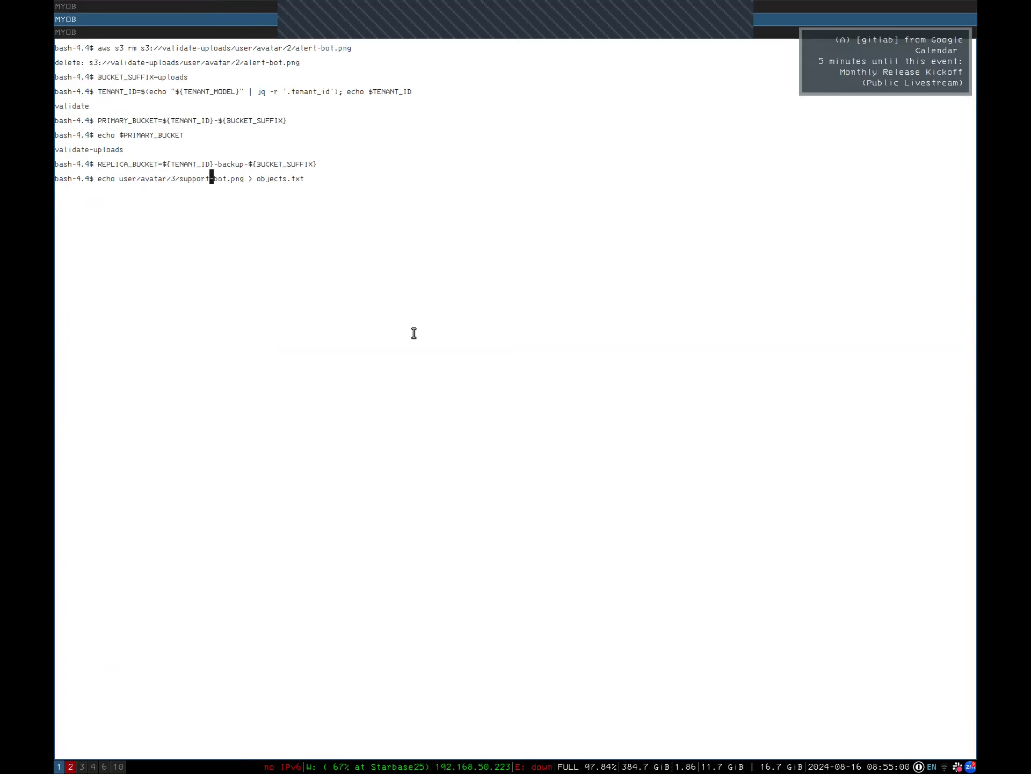
key(BackSpace)
key(BackSpace)
key(BackSpace)
key(BackSpace)
key(BackSpace)
key(BackSpace)
key(BackSpace)
key(BackSpace)
key(BackSpace)
key(BackSpace)
text(/2/alert)
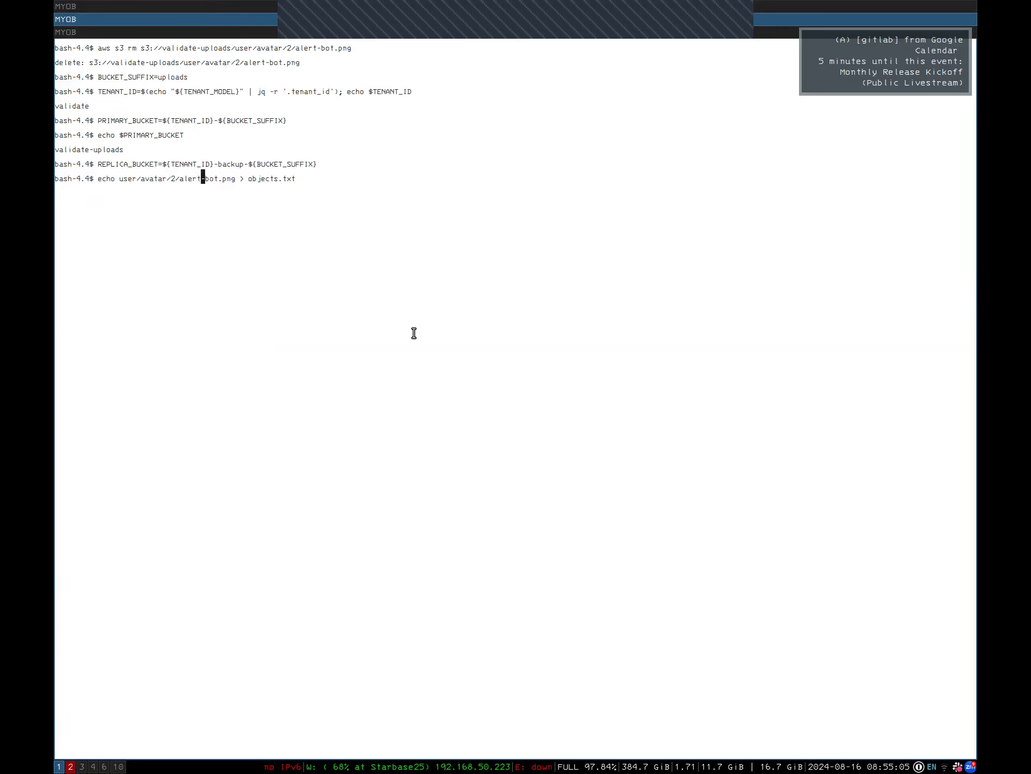
key(Return)
Print objects.txt to confirm it holds the alert-bot.png path
text(cat objects.txt)
key(Return)
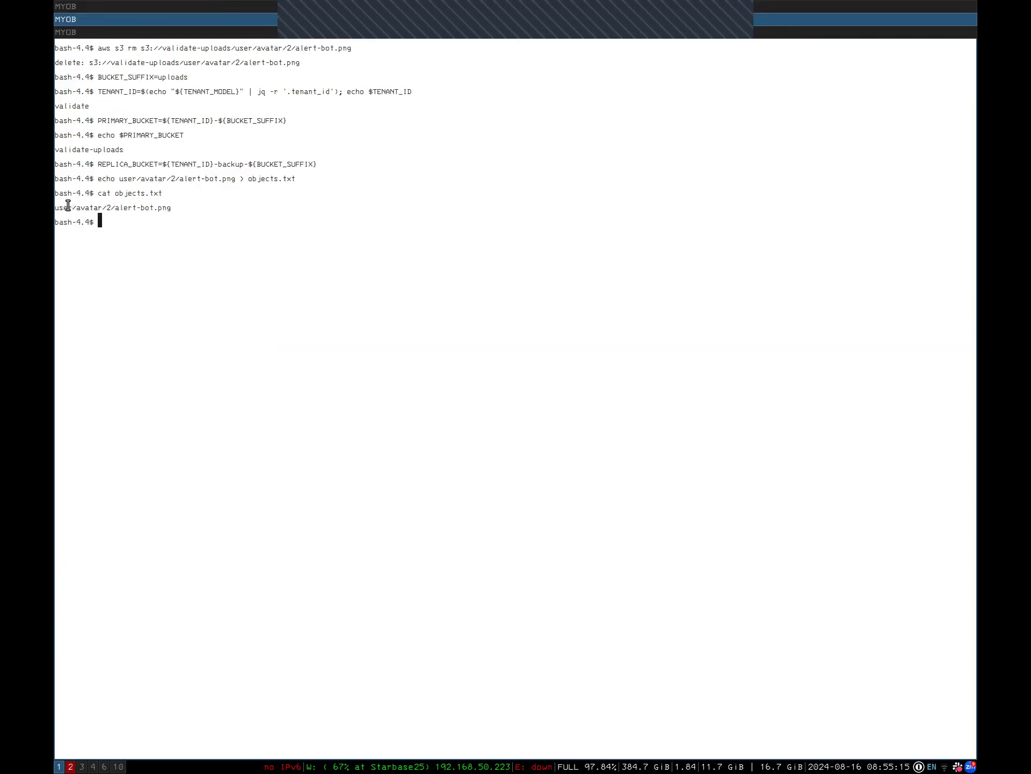
drag(62, 207, 166, 216)
click(177, 208)
key(super+2)
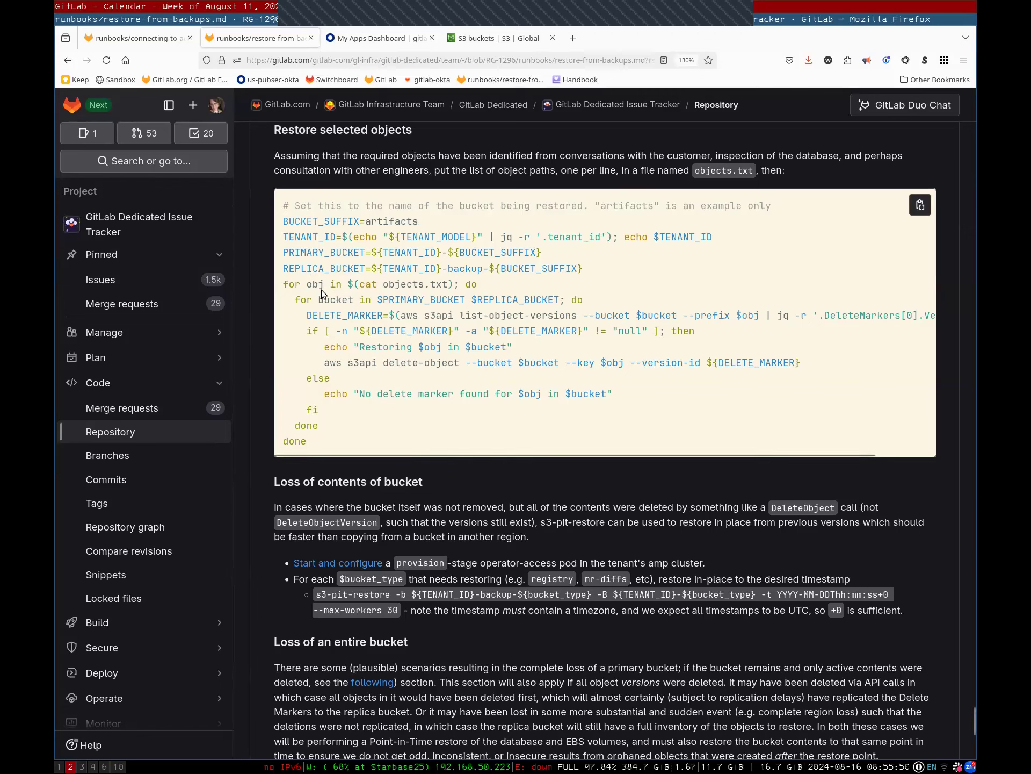
Run the runbook's delete-marker loop to restore alert-bot.png in validate-uploads and validate-backup-uploads
drag(349, 284, 372, 434)
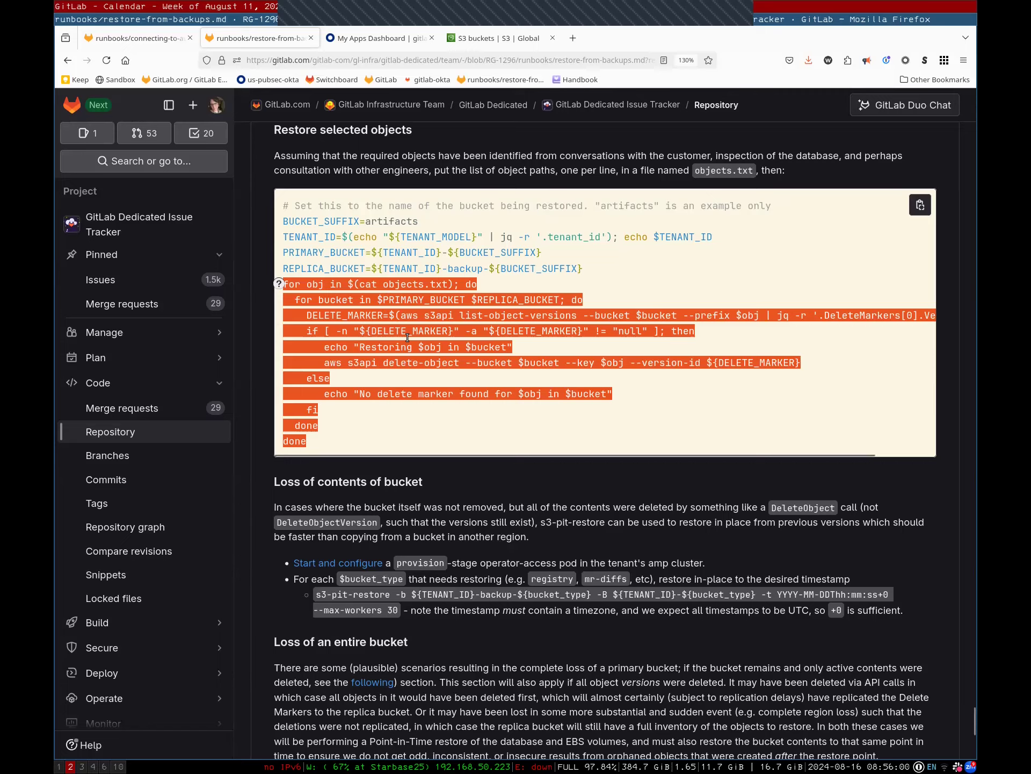
key(super+1)
key(ctrl+shift+v)
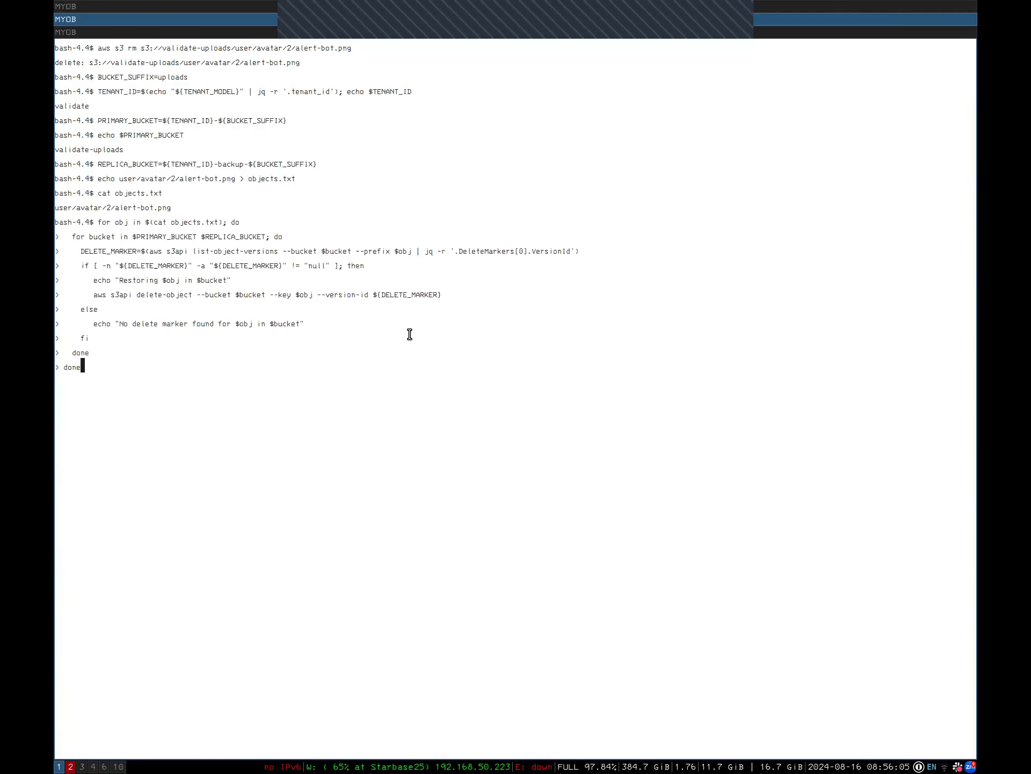
key(Return)
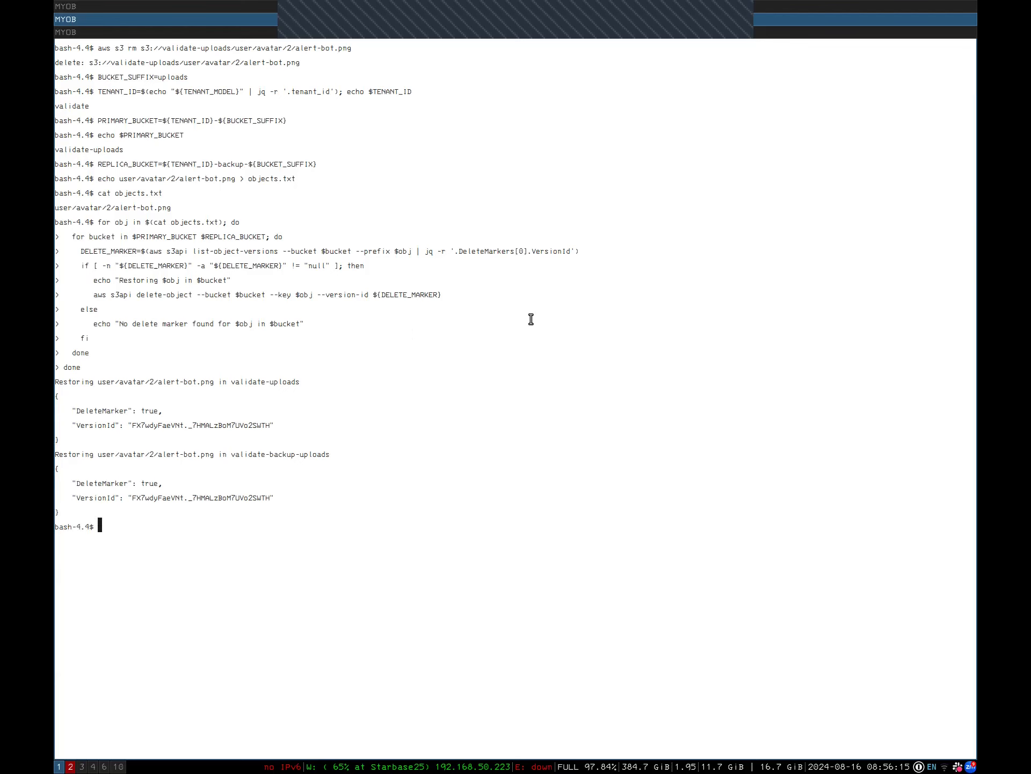
key(super+2)
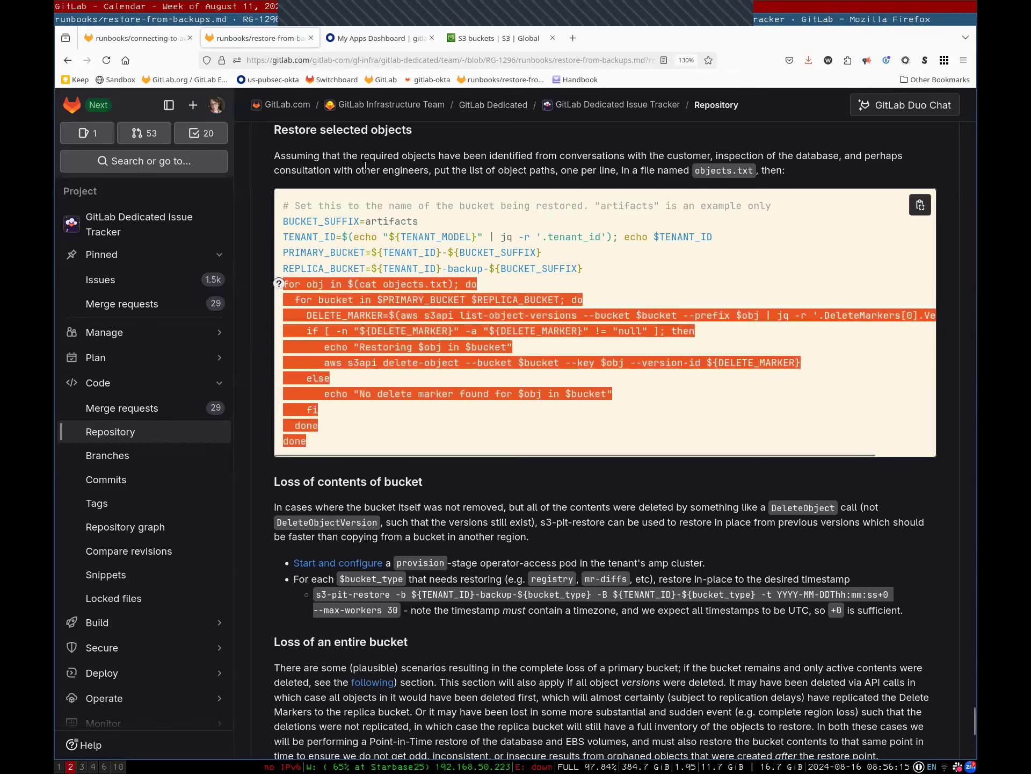
Browse to the validate-uploads bucket's user/avatar/2/ folder in the S3 console
click(387, 41)
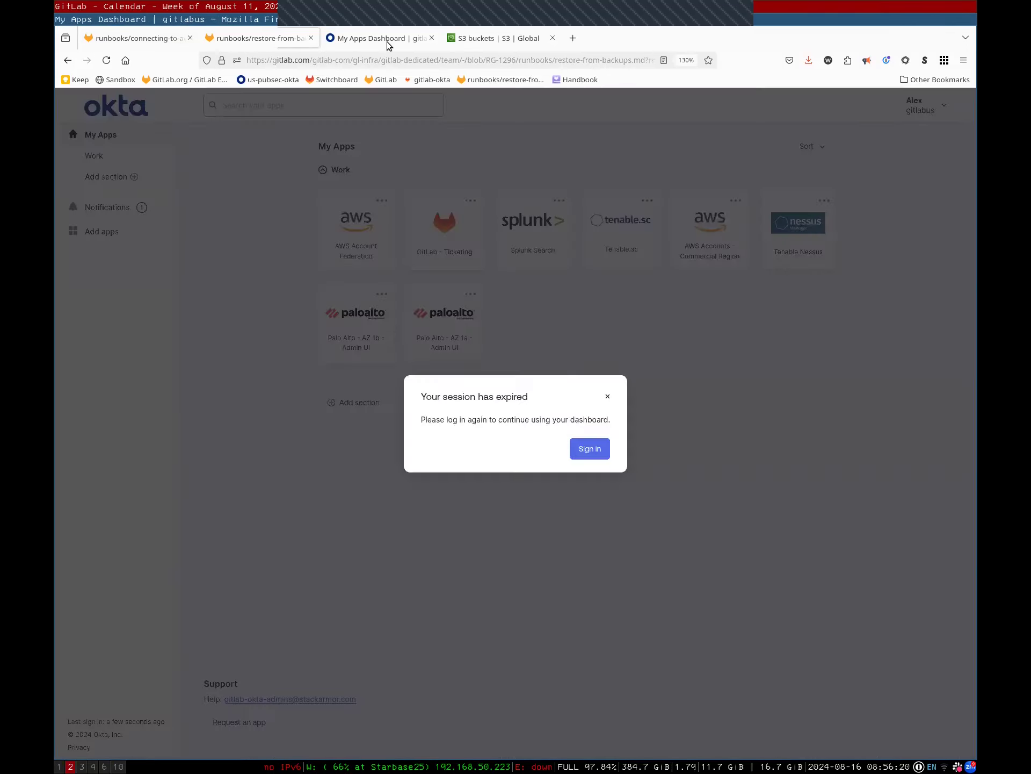
key(ctrl+Tab)
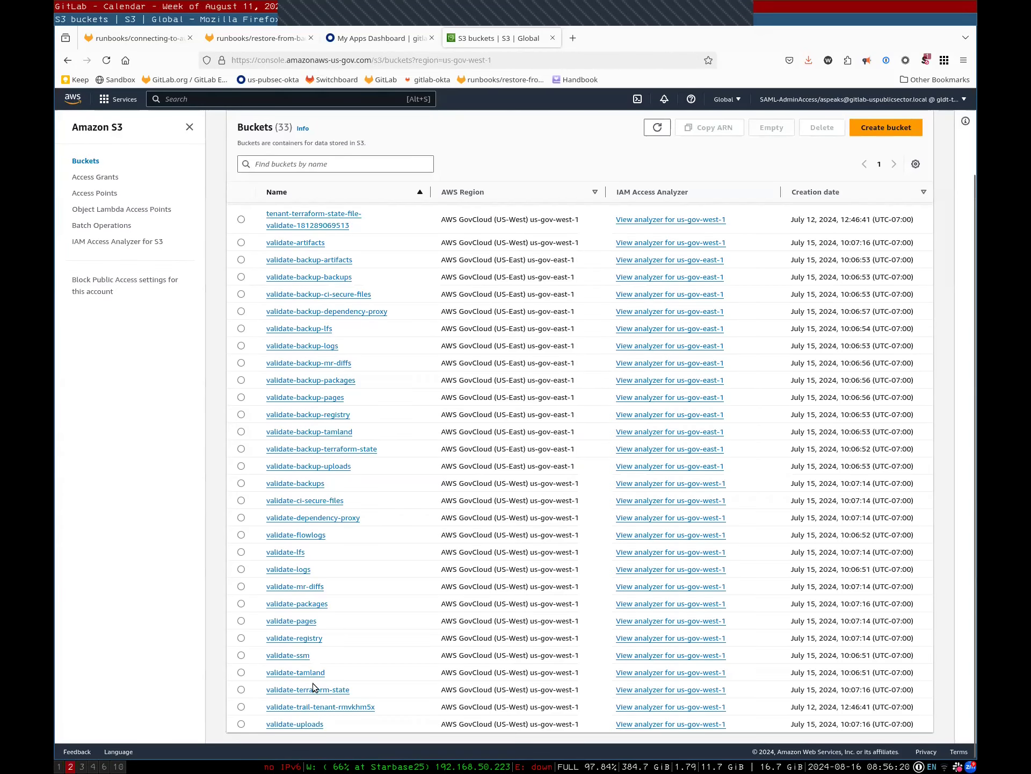
click(305, 725)
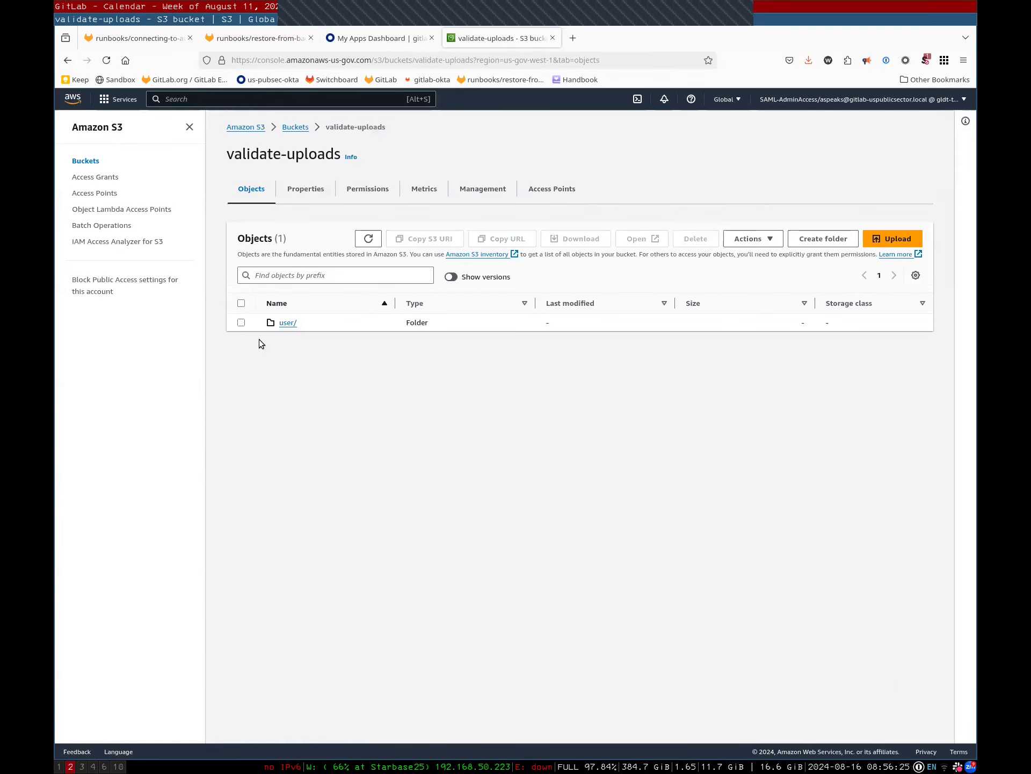
click(287, 325)
click(290, 325)
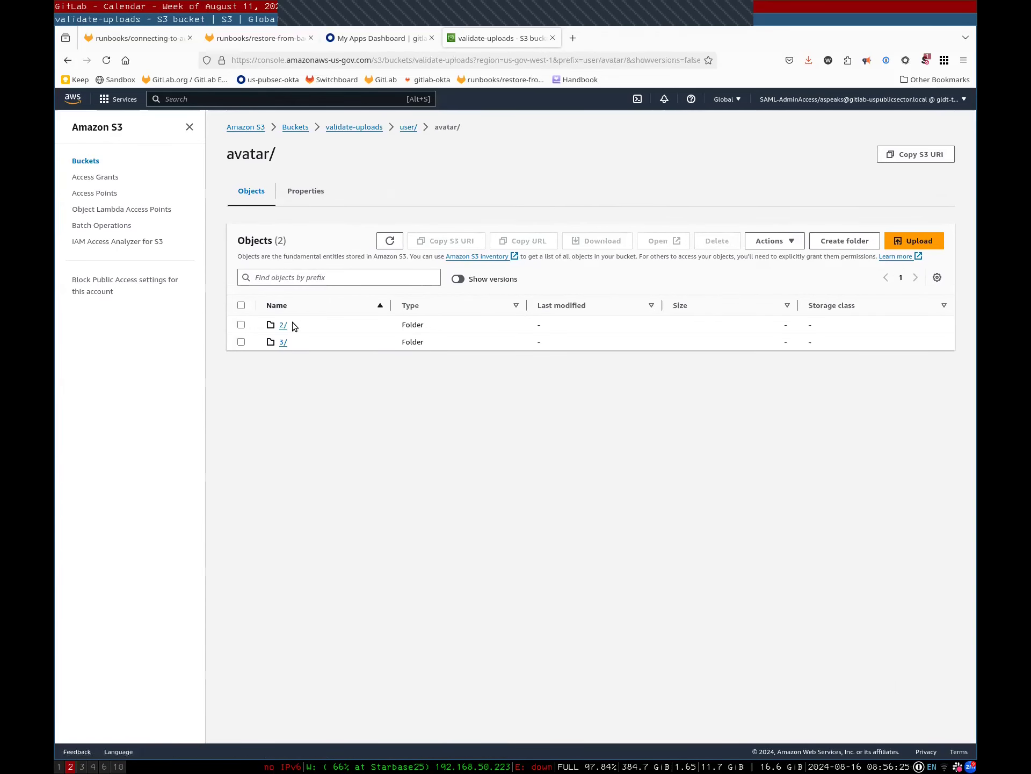
click(283, 324)
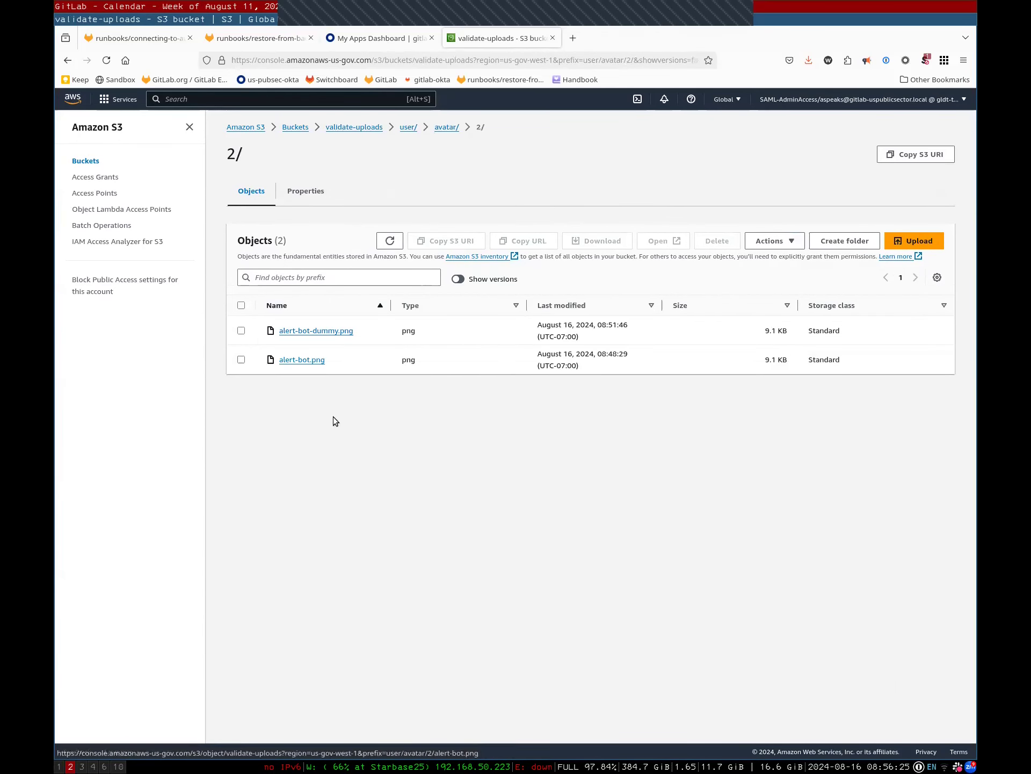
Check alert-bot.png's version history, then return to the 2/ folder listing
drag(359, 367, 270, 359)
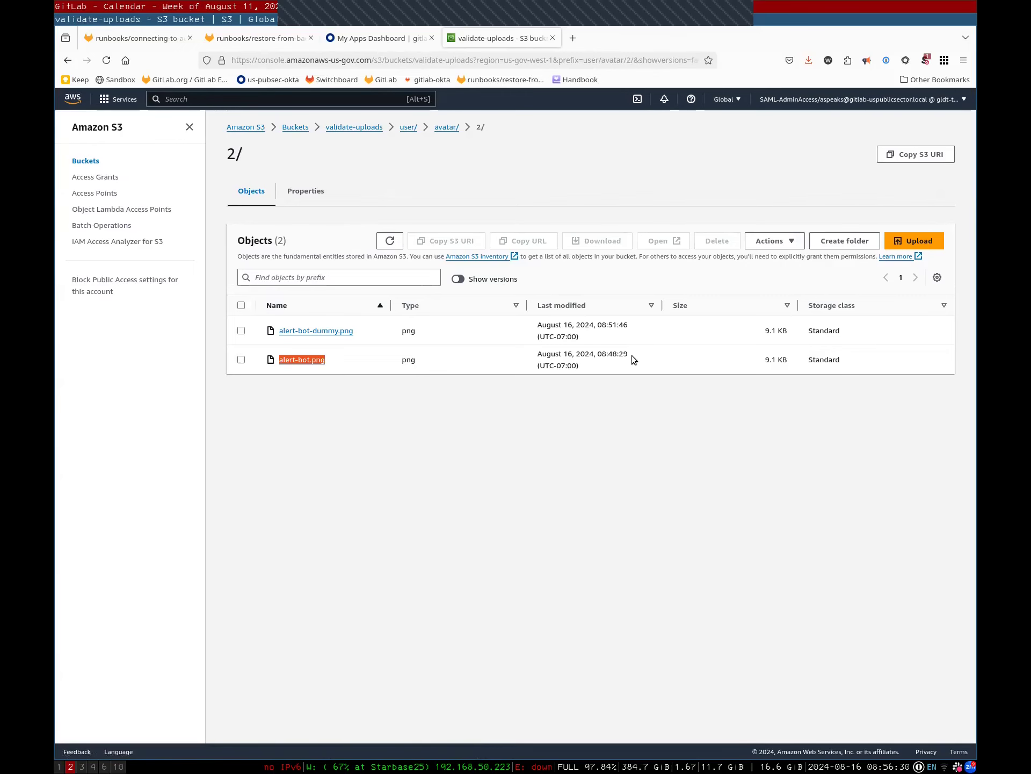
click(361, 410)
click(295, 359)
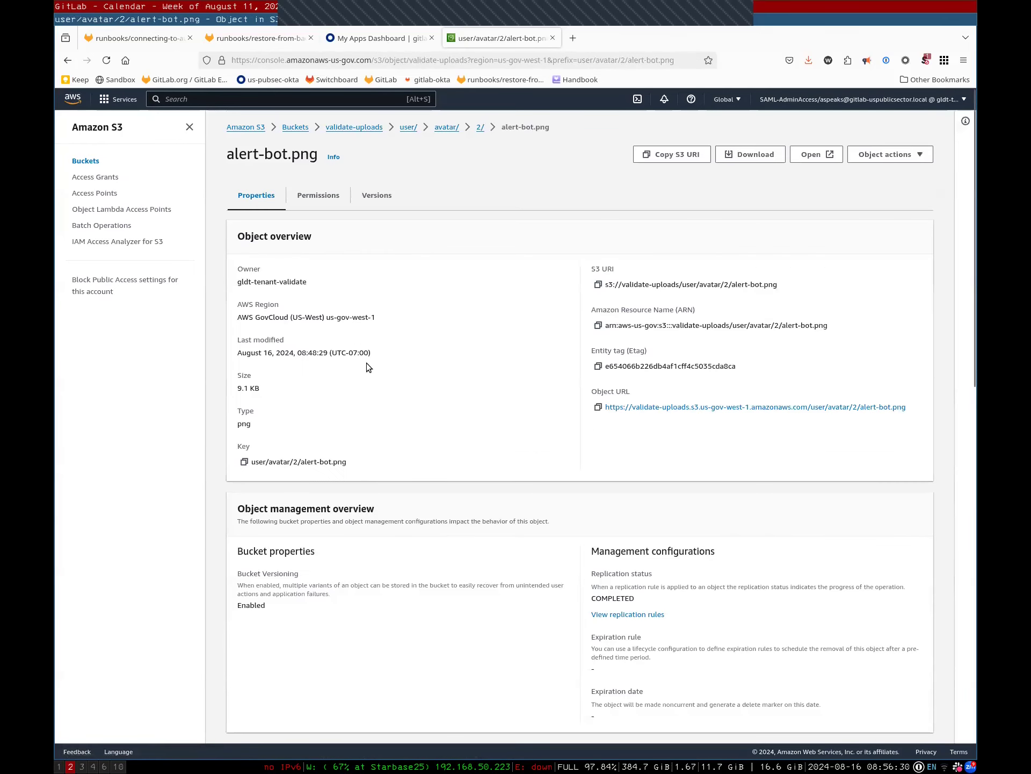
click(376, 195)
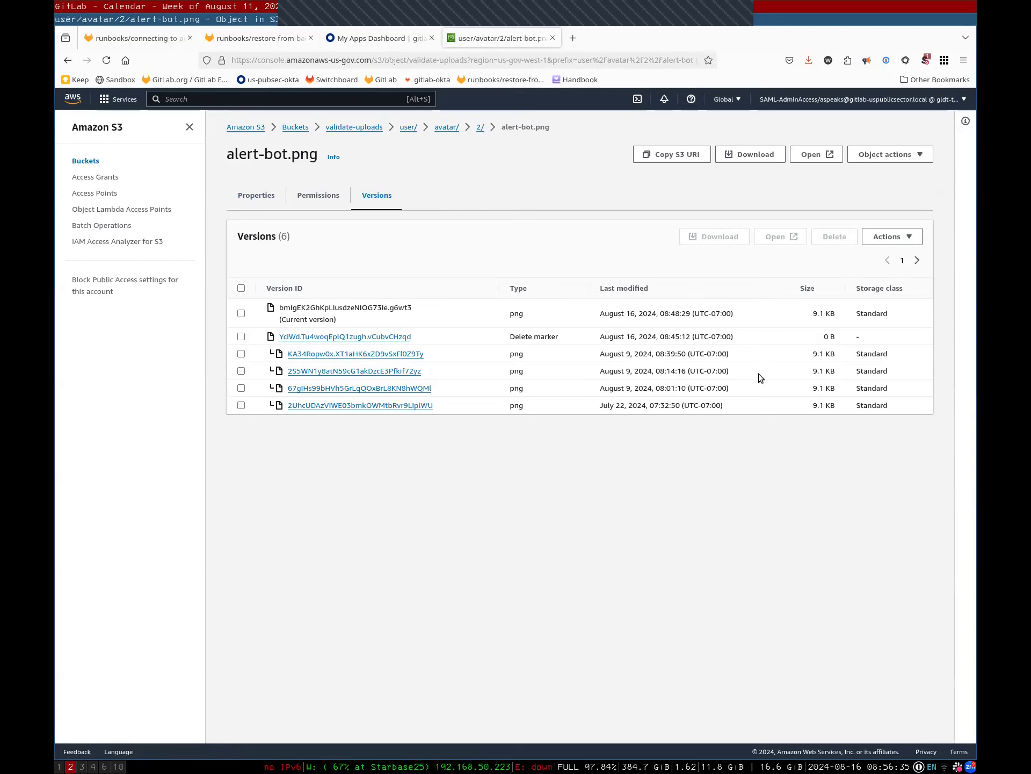
triple_click(562, 337)
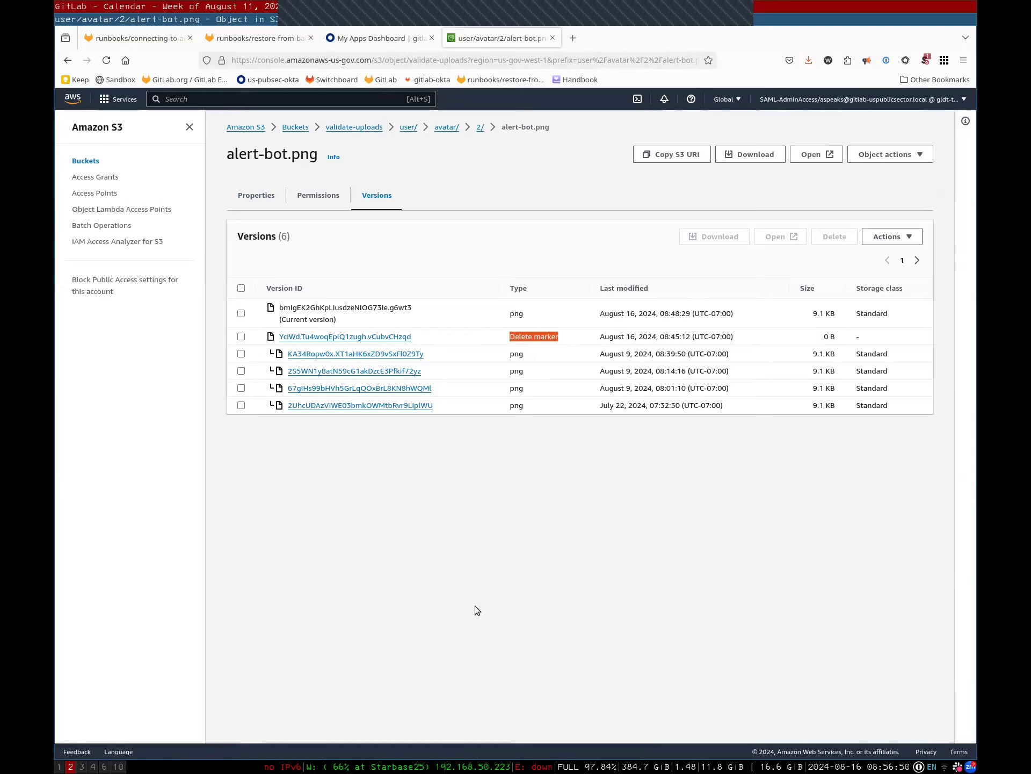
click(485, 481)
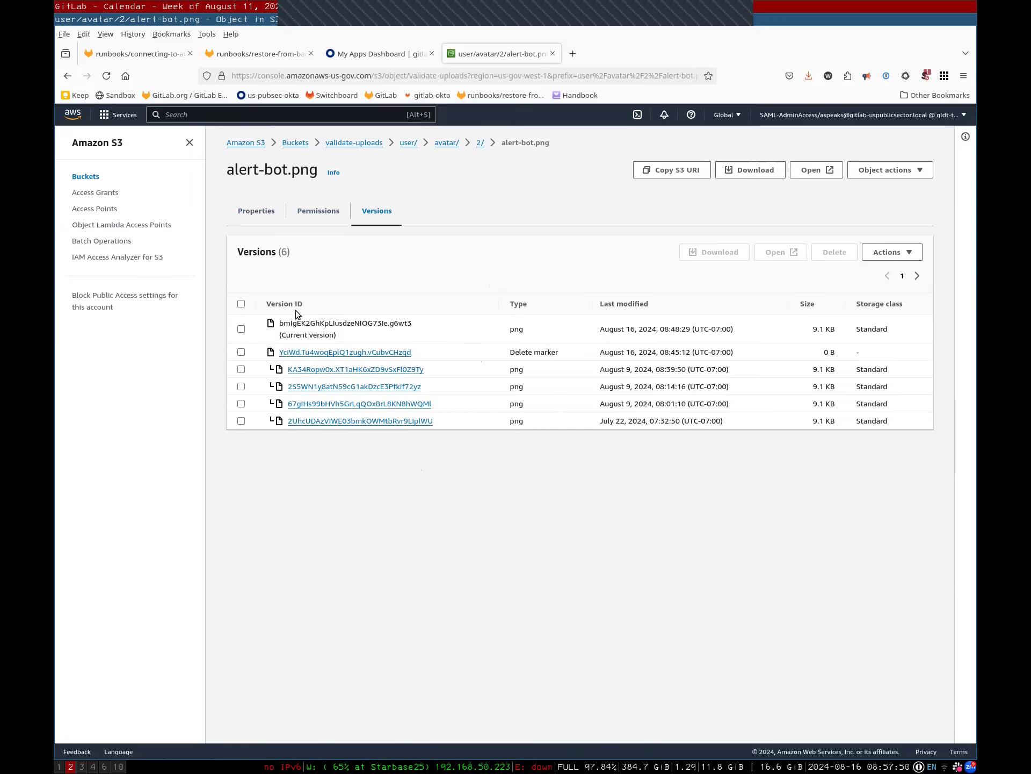
key(alt)
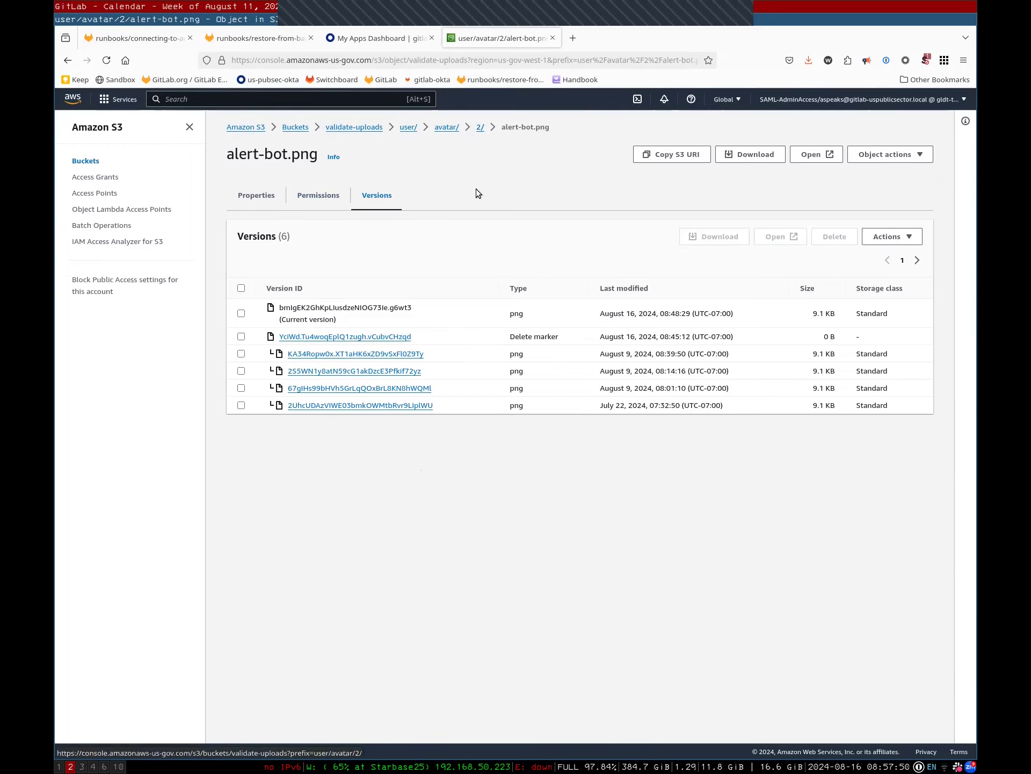
click(478, 132)
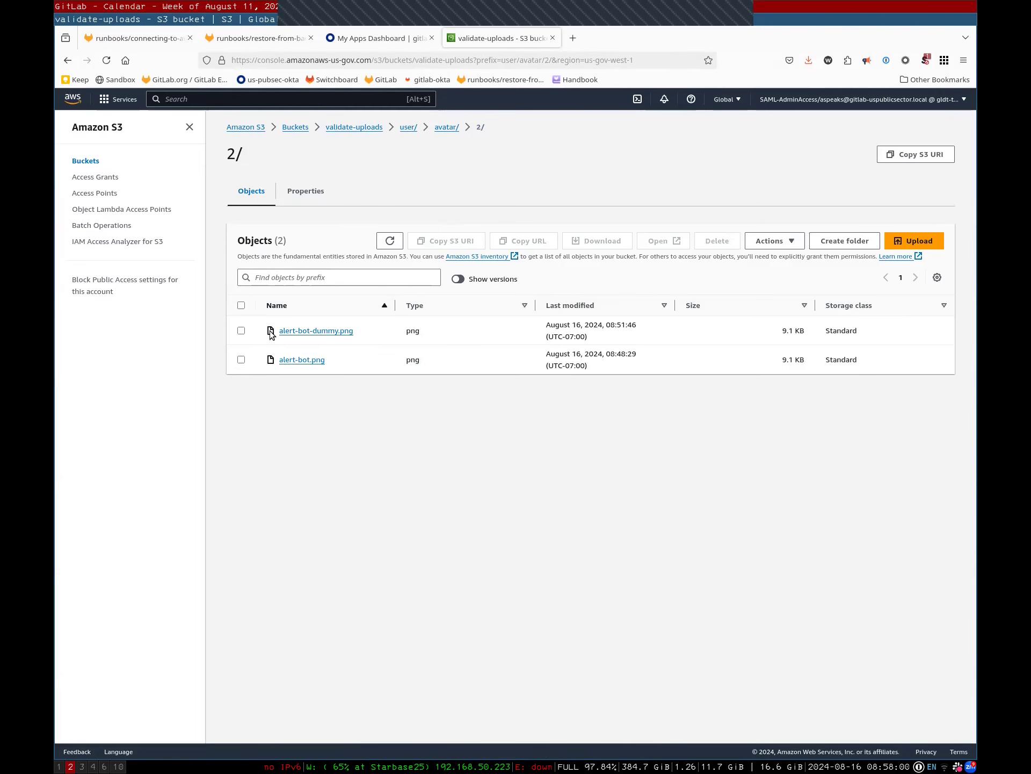
Copy alert-bot-dummy.png's S3 URI and delete it with aws s3 rm
click(317, 331)
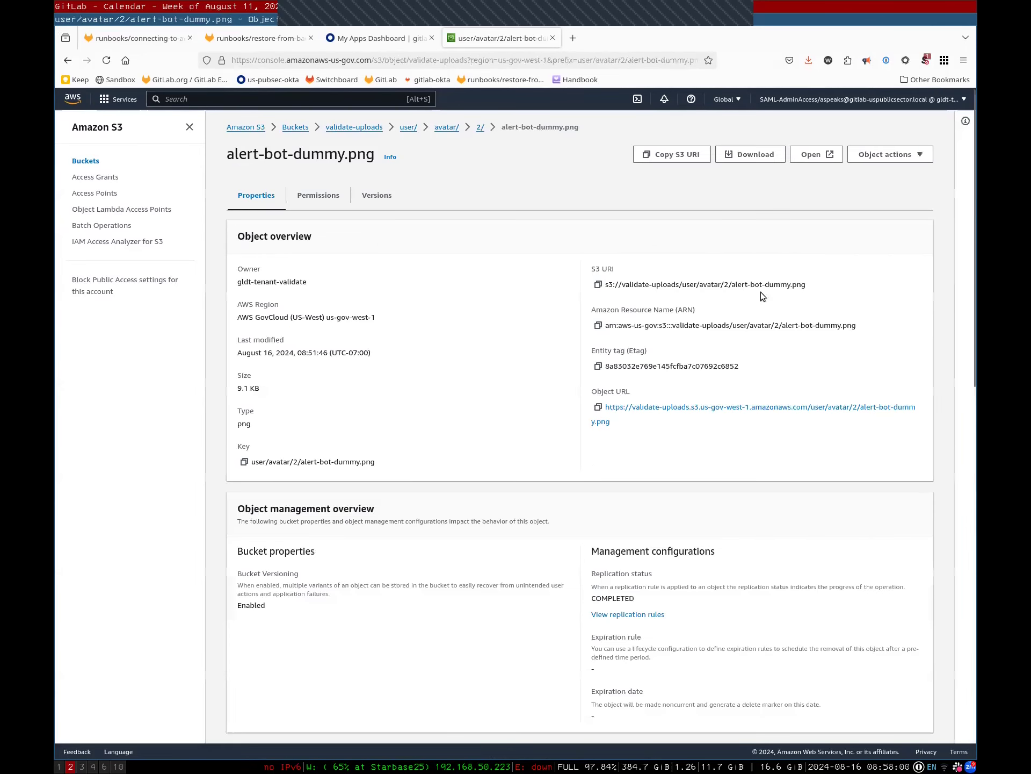
click(598, 285)
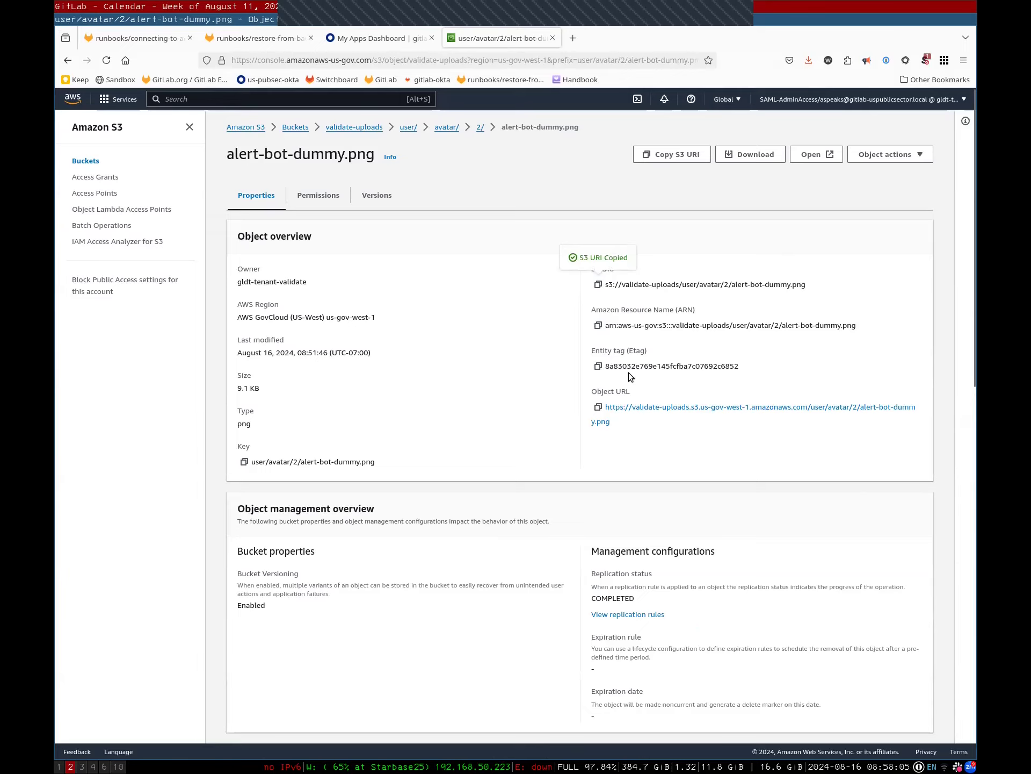
key(super+1)
text(aws s3 )
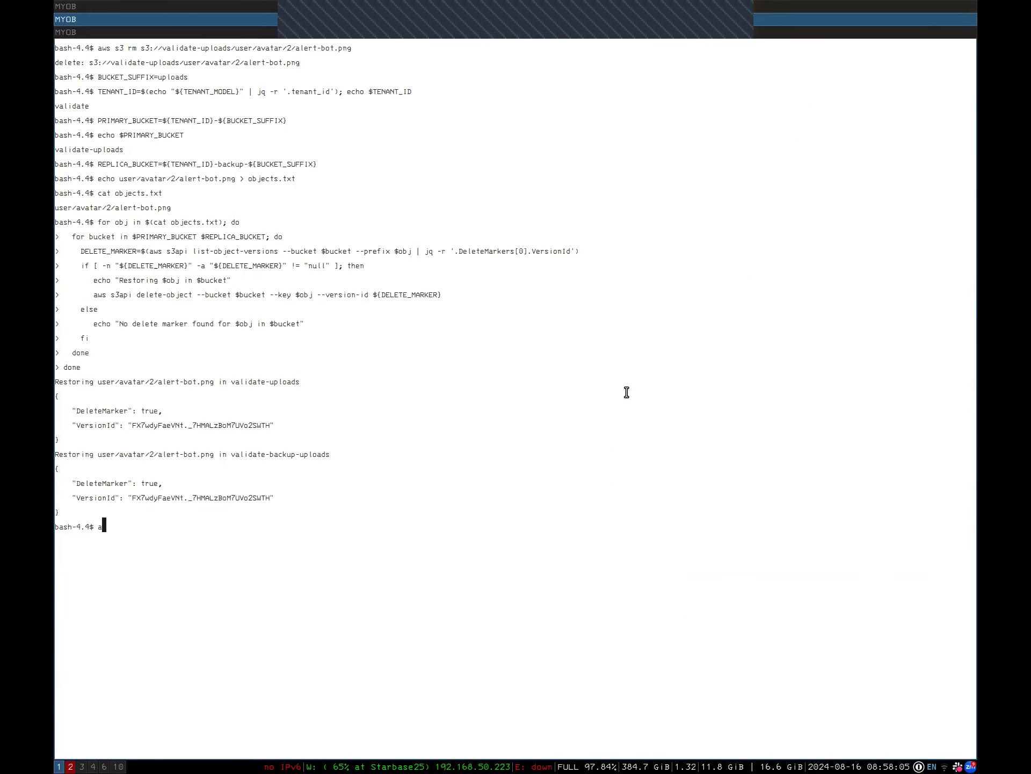
text(rm)
key(ctrl+shift+v)
key(Return)
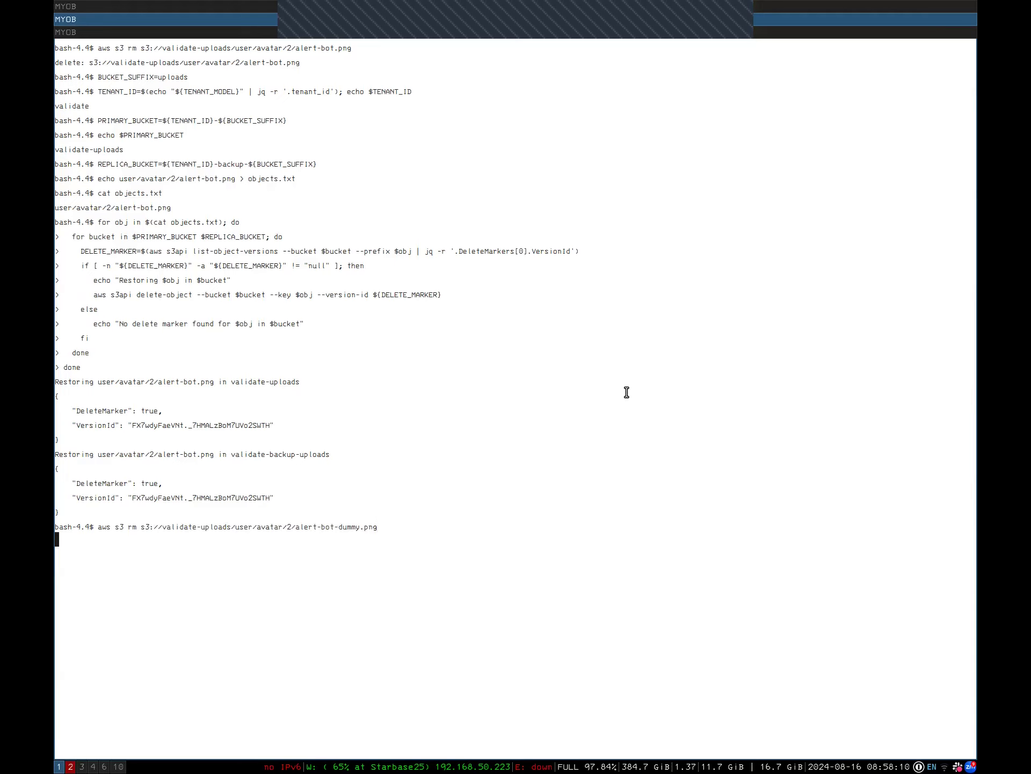
Edit the previous command to drop -dummy and delete alert-bot.png too
key(Up)
key(Left)
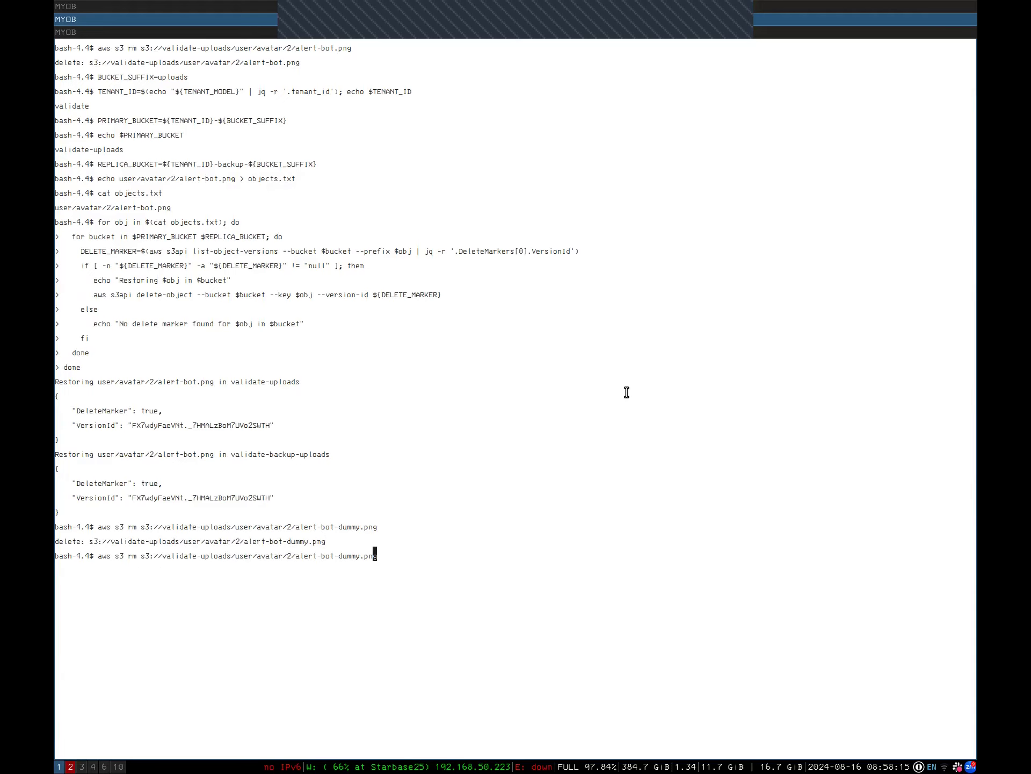
key(Left)
key(Left)
key(Left)
key(BackSpace)
key(BackSpace)
key(BackSpace)
key(BackSpace)
key(BackSpace)
key(BackSpace)
key(Return)
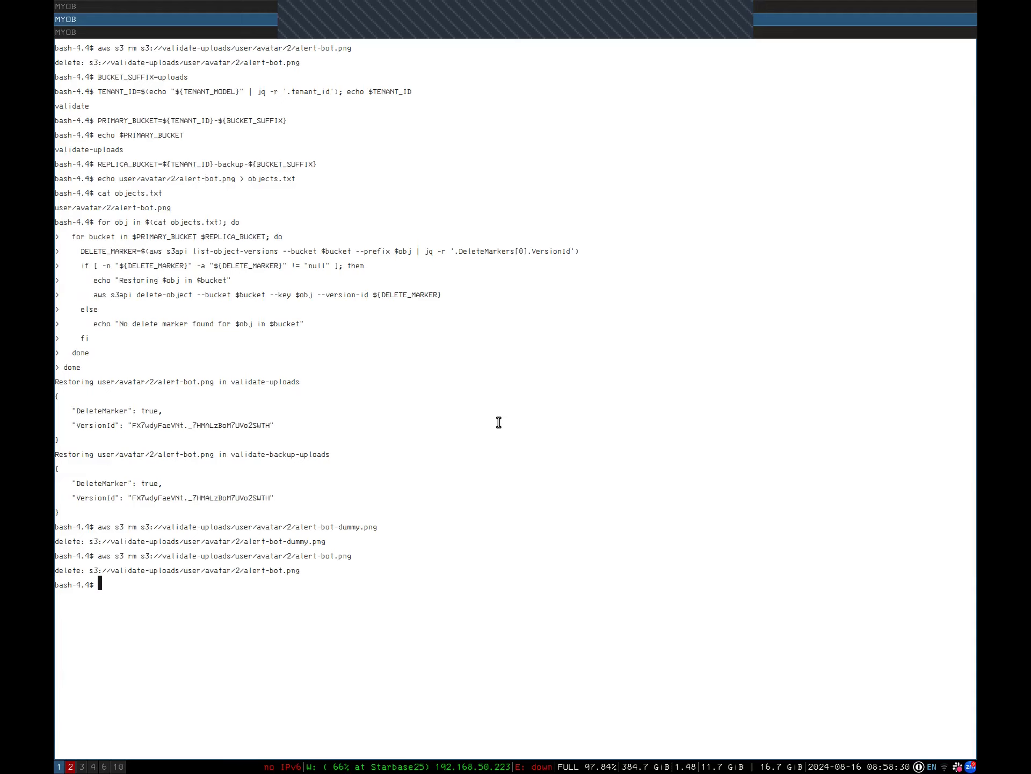
View validate-uploads' user/avatar/ listing in the S3 console, now showing only the 3/ folder
key(super+3)
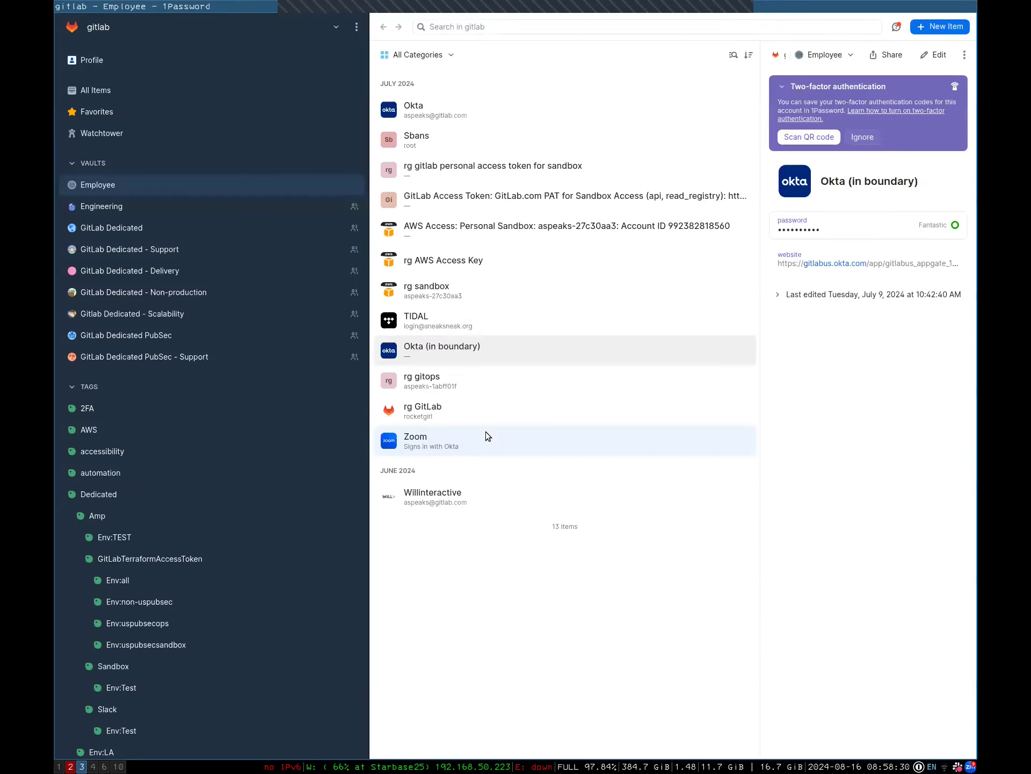
key(super+2)
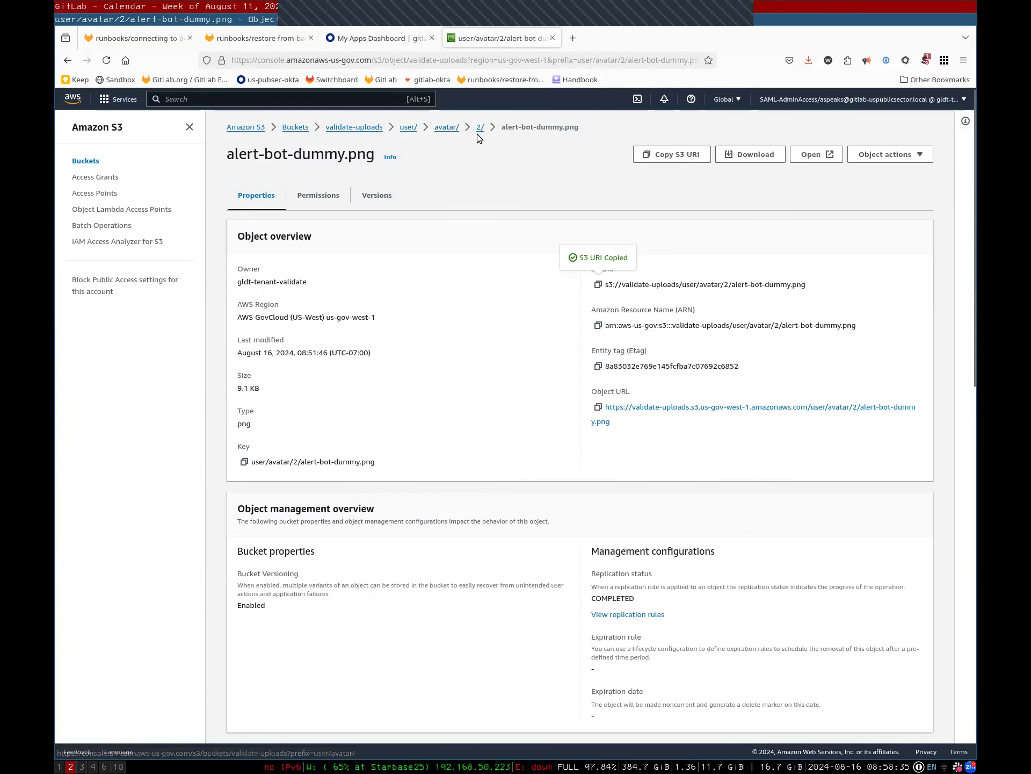
click(441, 128)
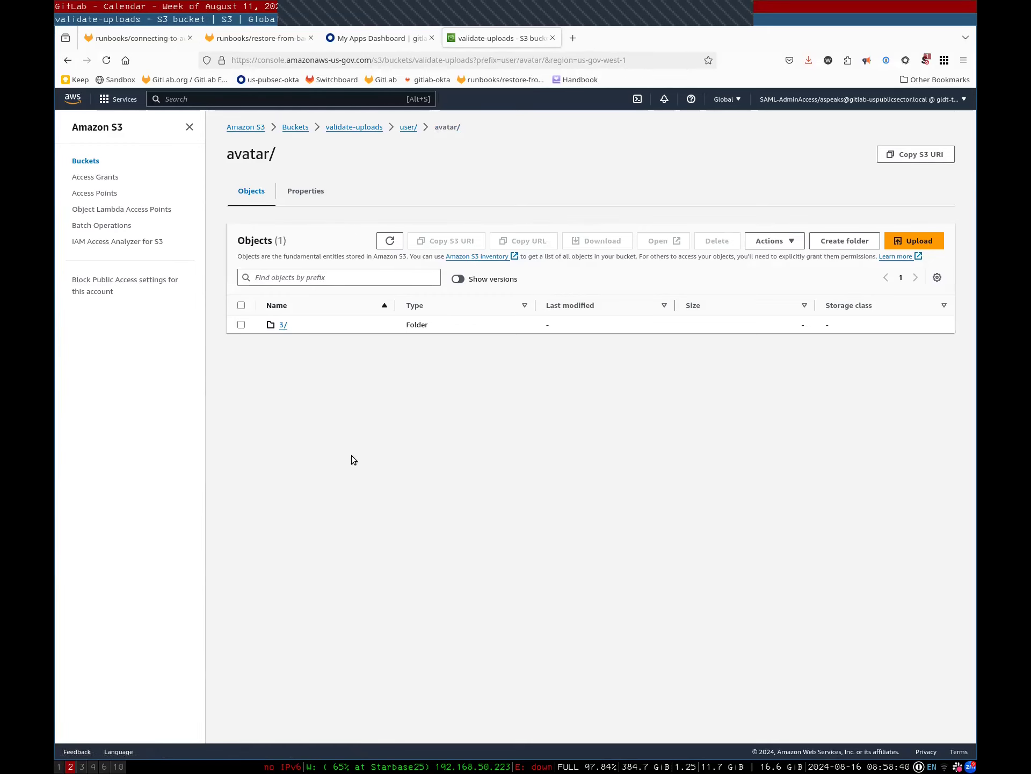
key(super+1)
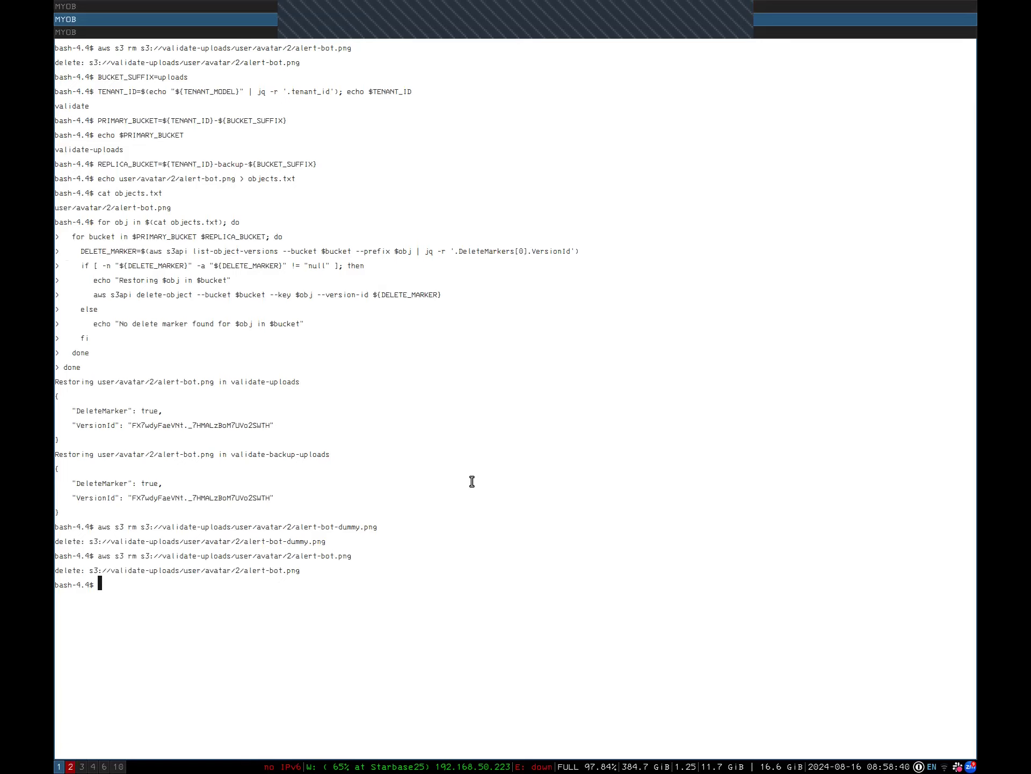
Open objects.txt in vi
text(vim)
key(BackSpace)
key(BackSpace)
key(BackSpace)
key(BackSpace)
text(vim objects.txt)
key(Return)
text(vi objects.txt)
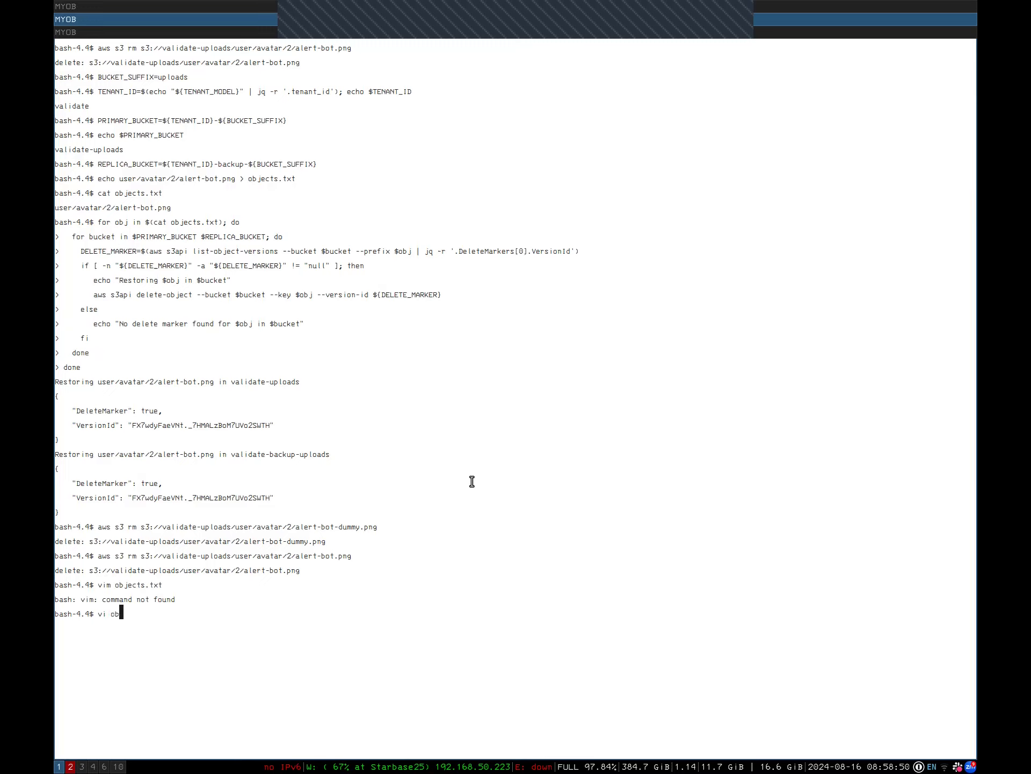
key(Return)
Duplicate the alert-bot.png line as user/avatar/2/alert-bot-dummy.png and save with :wq
key(y)
key(y)
key(p)
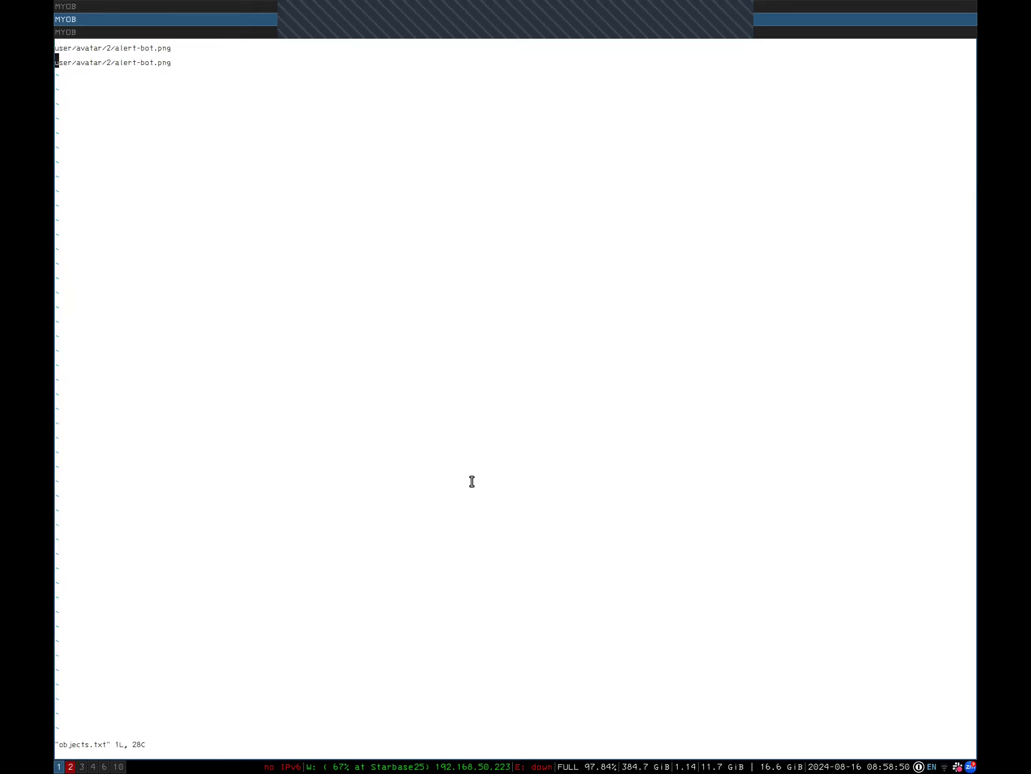
key(l)
key(l)
key(l)
key(l)
key(l)
key(l)
key(l)
key(l)
key(l)
key(l)
key(l)
key(l)
key(l)
key(l)
key(l)
key(l)
key(l)
key(l)
key(l)
key(l)
key(l)
text(i-dummy)
key(Escape)
text(:wq)
key(Return)
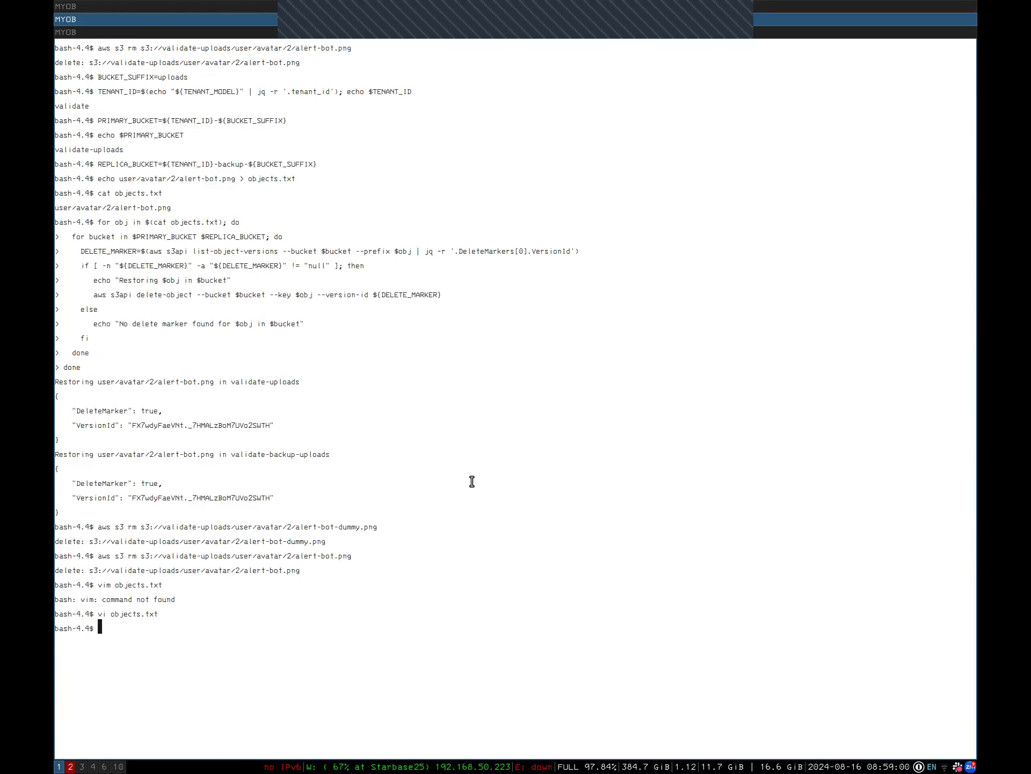
Rerun the delete-marker removal loop over both objects.txt entries
key(Up)
key(Up)
key(Up)
key(Up)
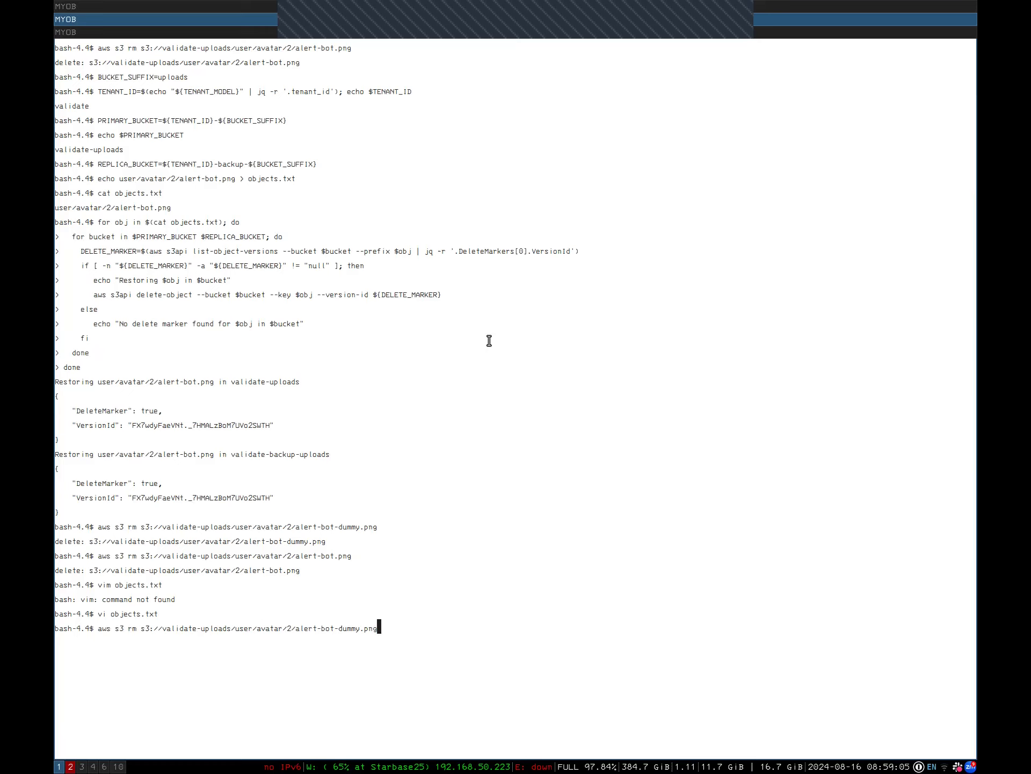
key(Up)
key(Return)
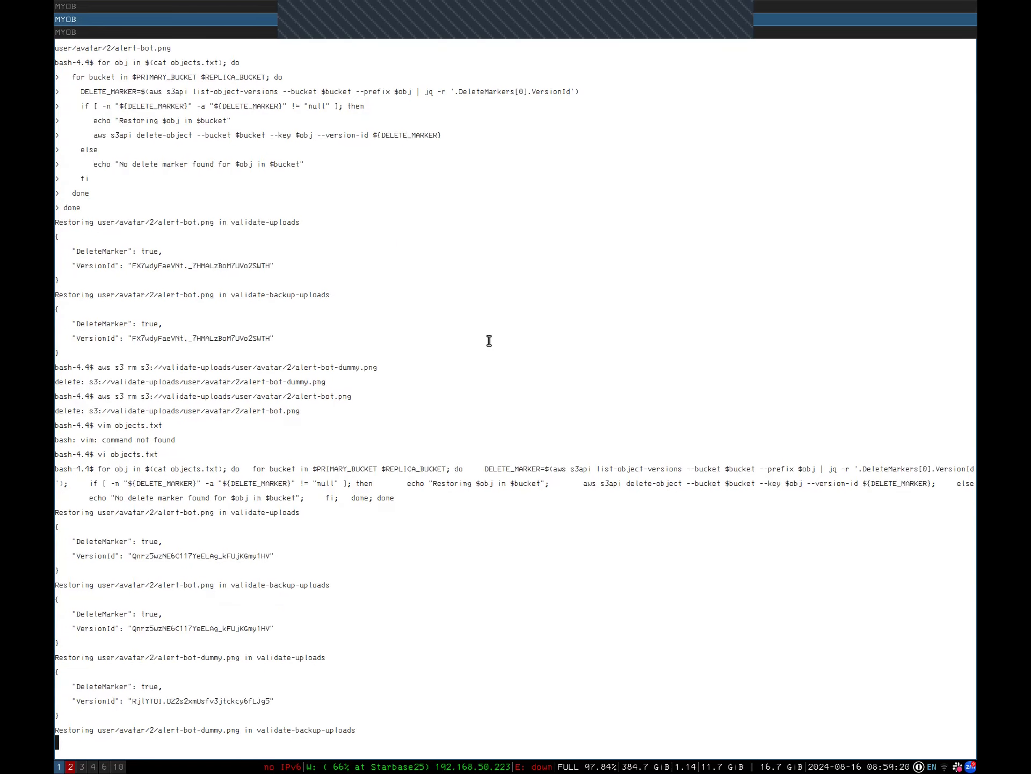
key(super+Down)
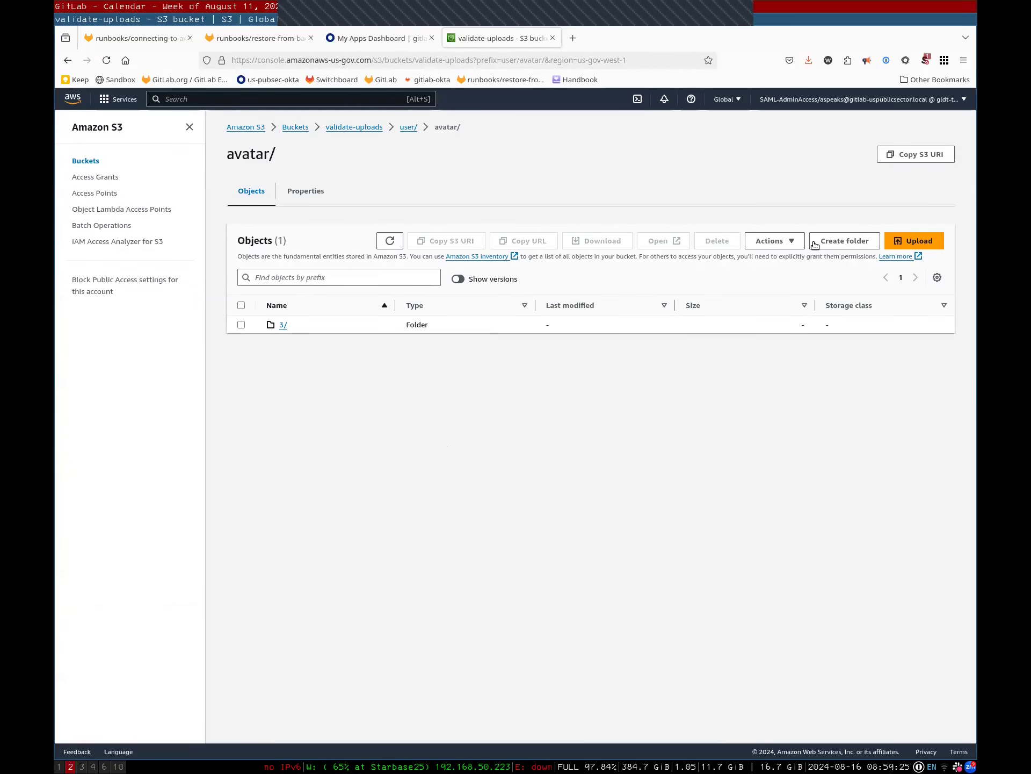
Refresh the avatar/ listing and confirm 2/ holds alert-bot.png and alert-bot-dummy.png, 9.1 KB each
click(391, 242)
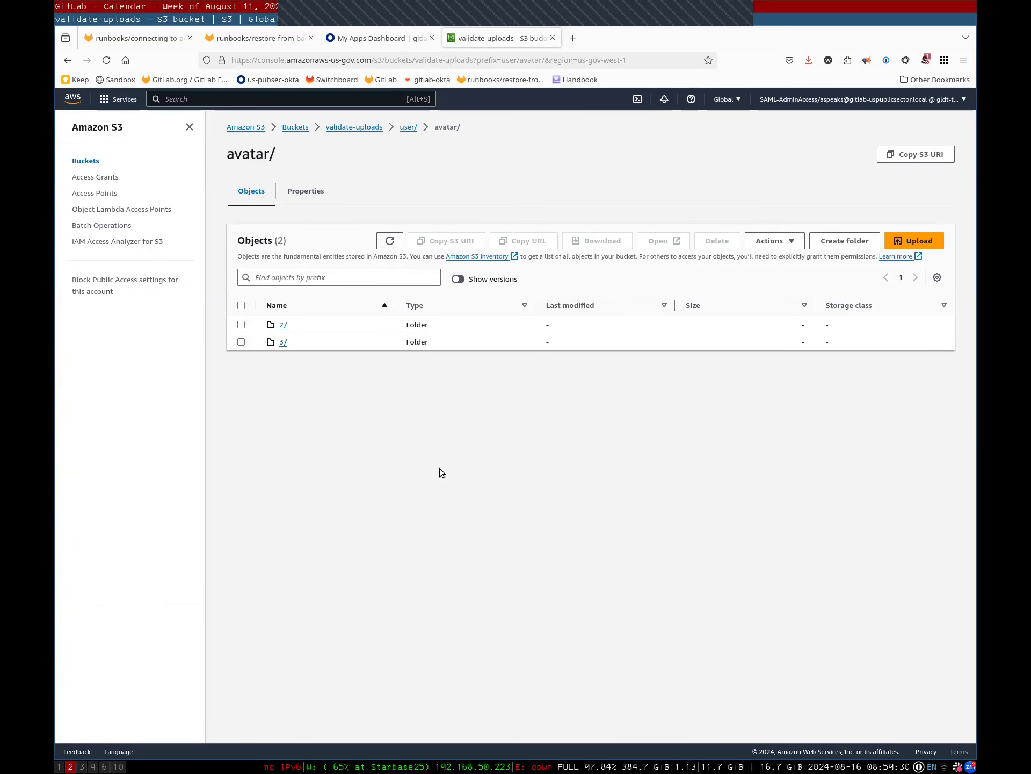
click(283, 326)
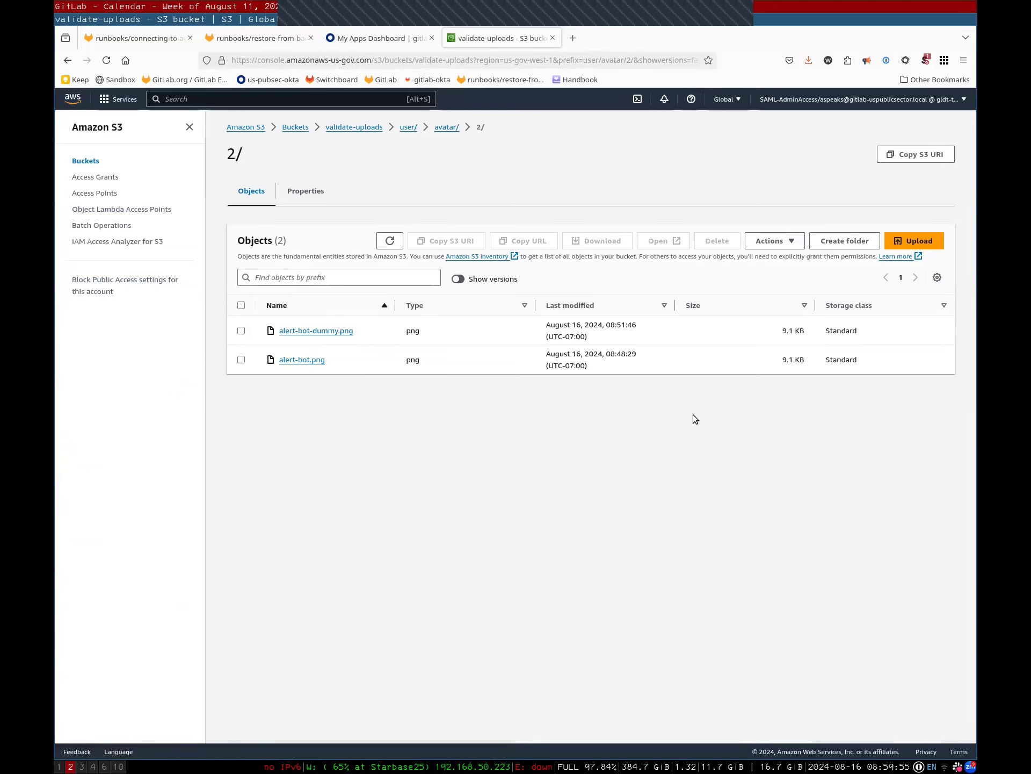
key(super+1)
key(Up)
key(Up)
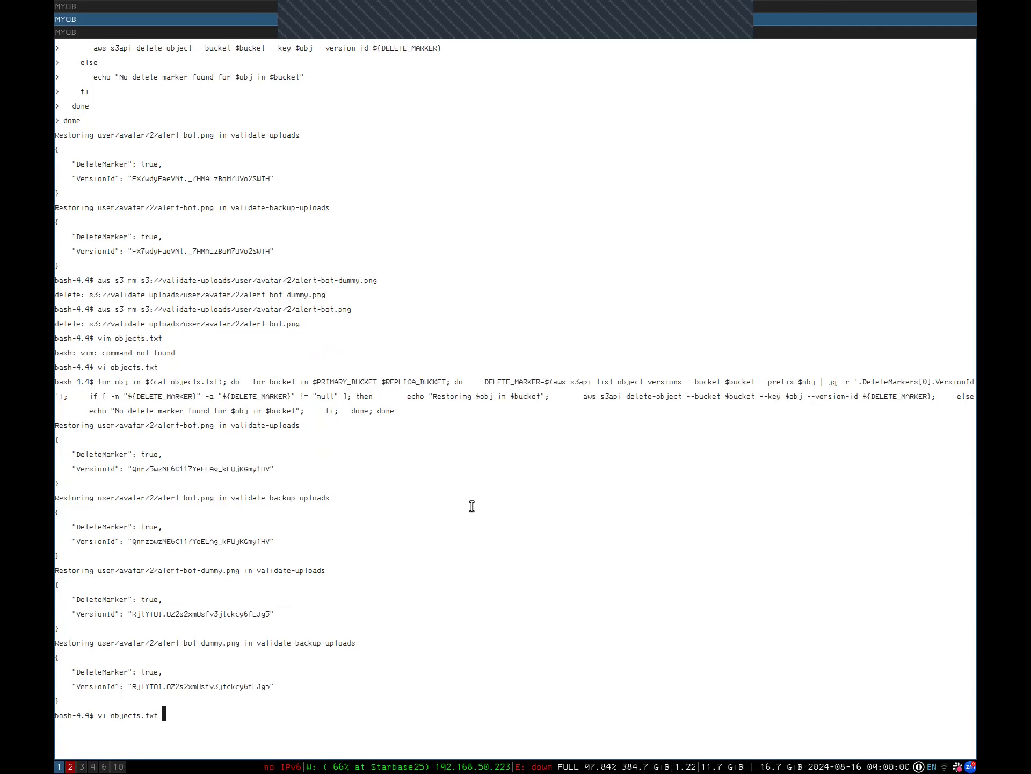
Rerun the aws s3 rm commands for alert-bot.png and alert-bot-dummy.png
key(Up)
key(Up)
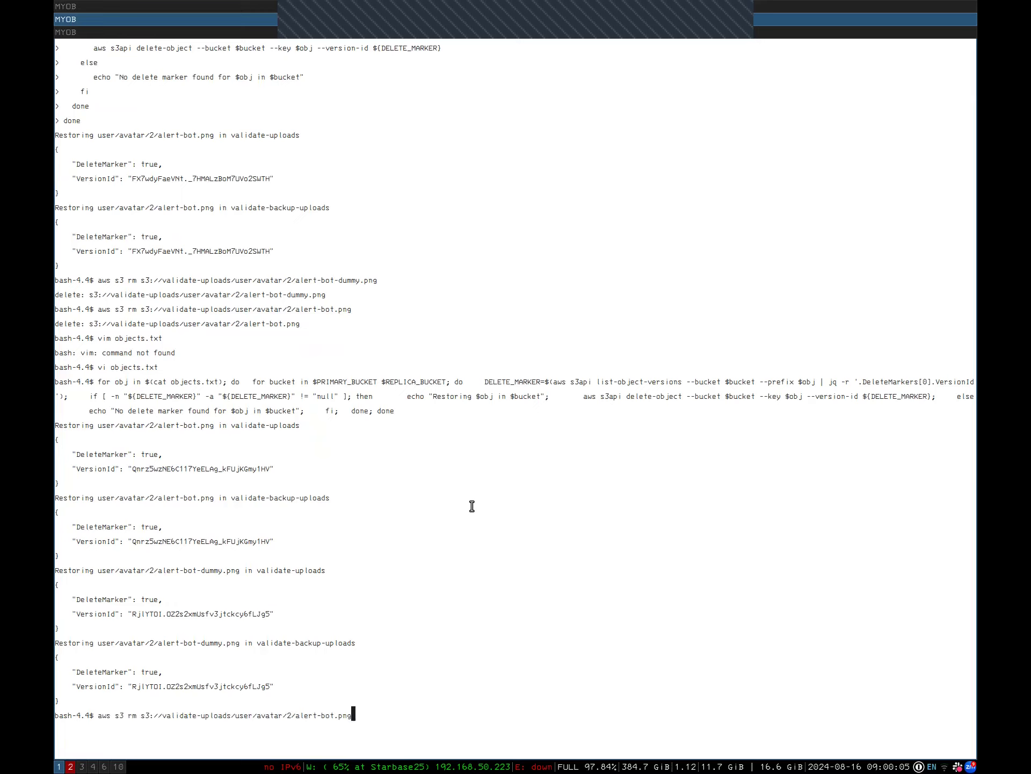
key(Return)
key(Up)
key(Up)
key(Up)
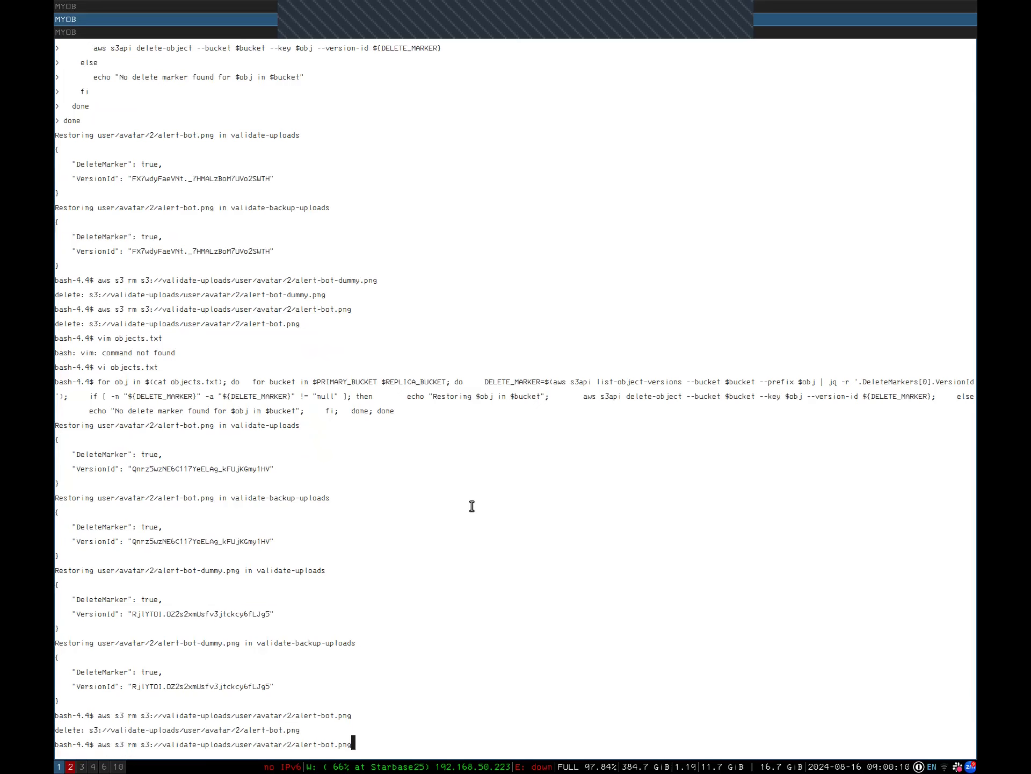
key(Down)
key(Down)
key(Up)
key(Up)
key(Up)
key(Up)
key(Up)
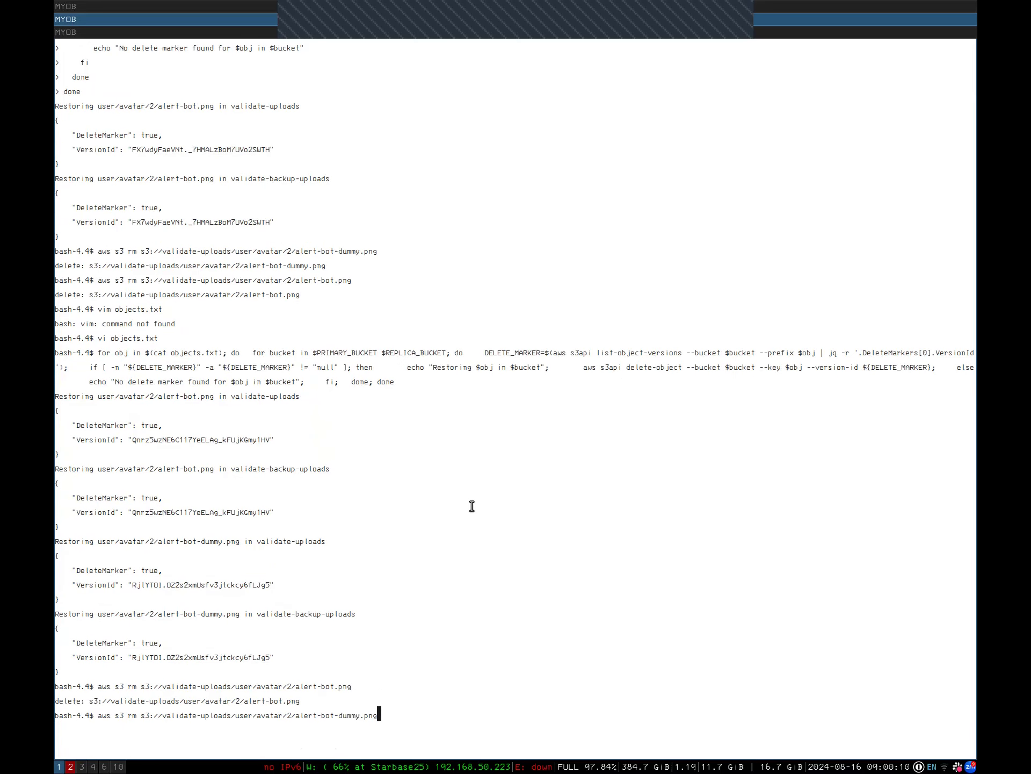
key(Return)
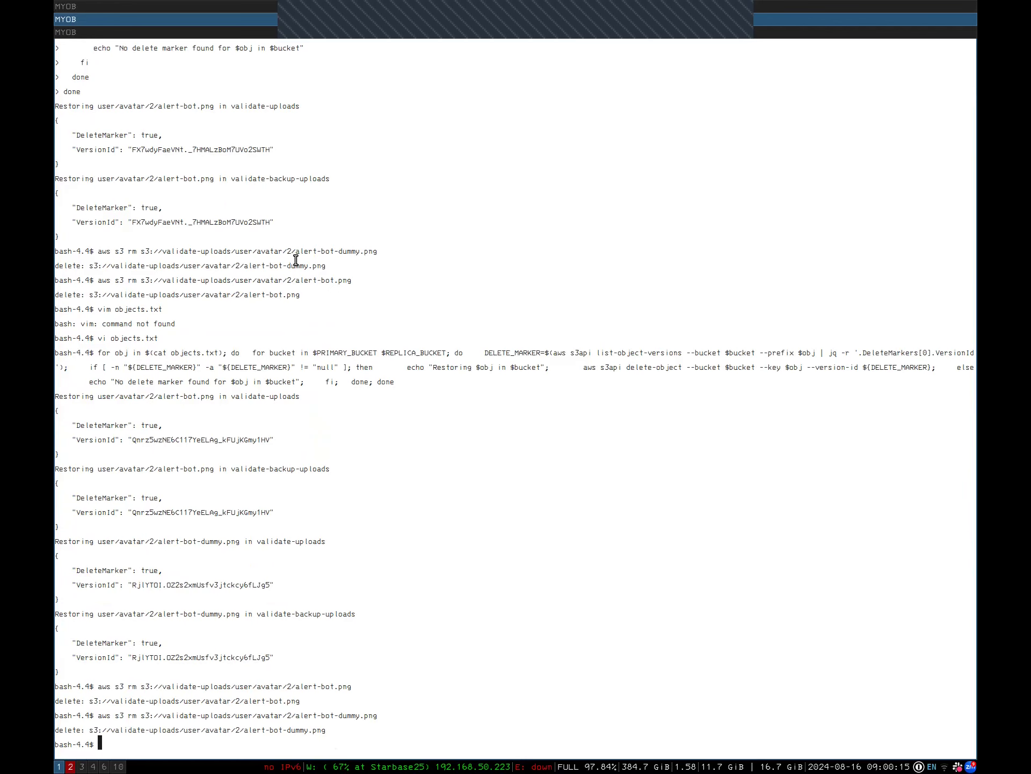
Review the earlier delete-marker for-loop in the terminal scrollback
scroll(297, 260, up, 3)
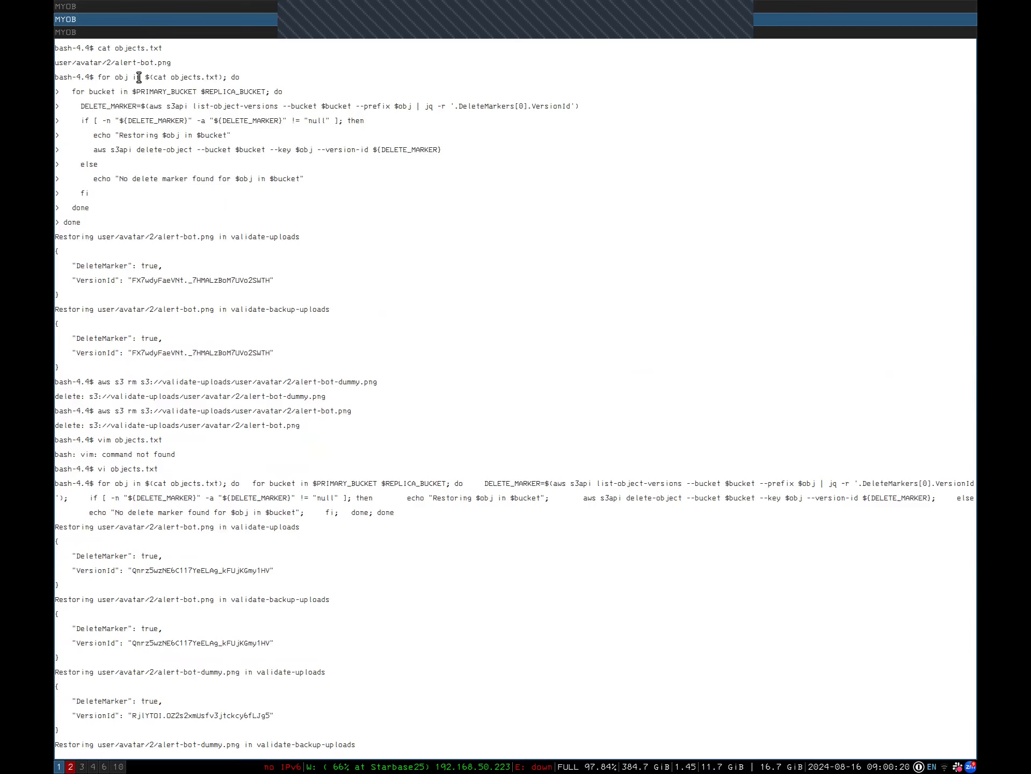
double_click(139, 90)
drag(138, 90, 220, 221)
click(414, 275)
scroll(494, 574, down, 3)
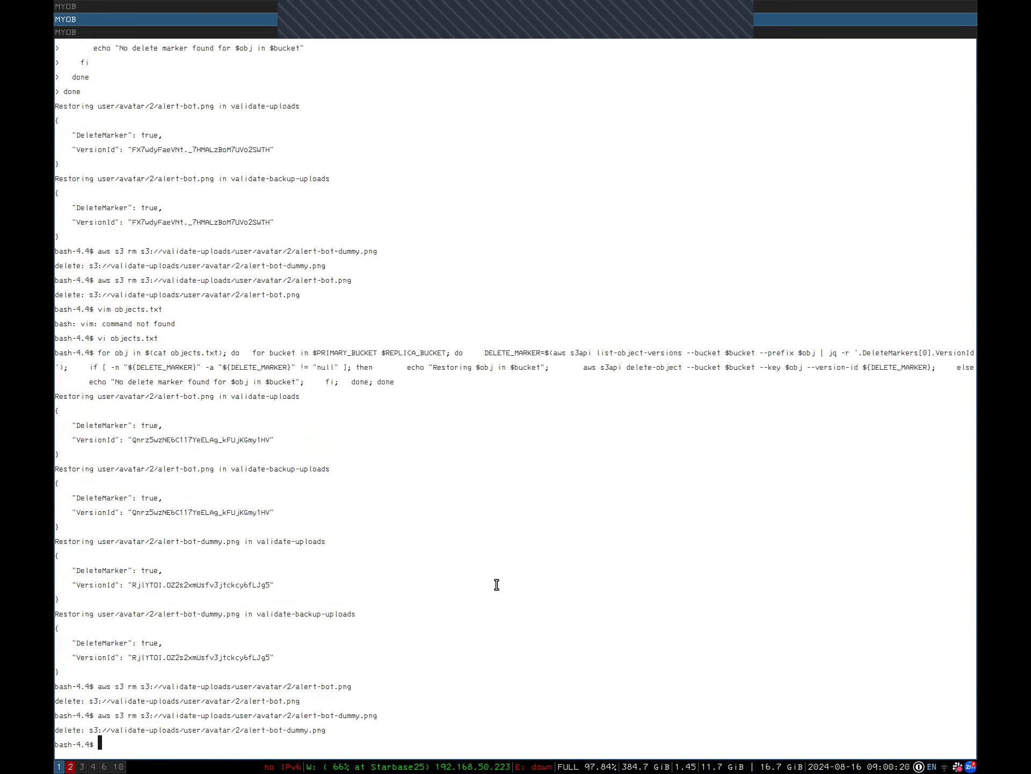
key(super+Left)
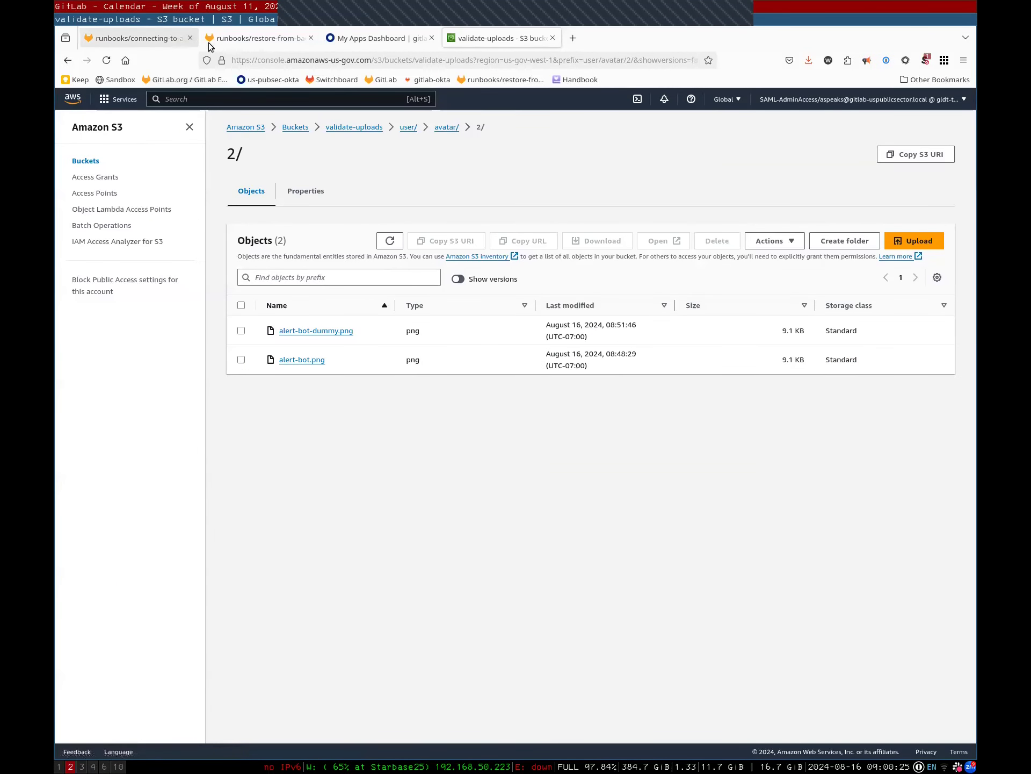
Copy the in-place s3-pit-restore command from the restore-from-backups runbook
click(252, 38)
click(533, 466)
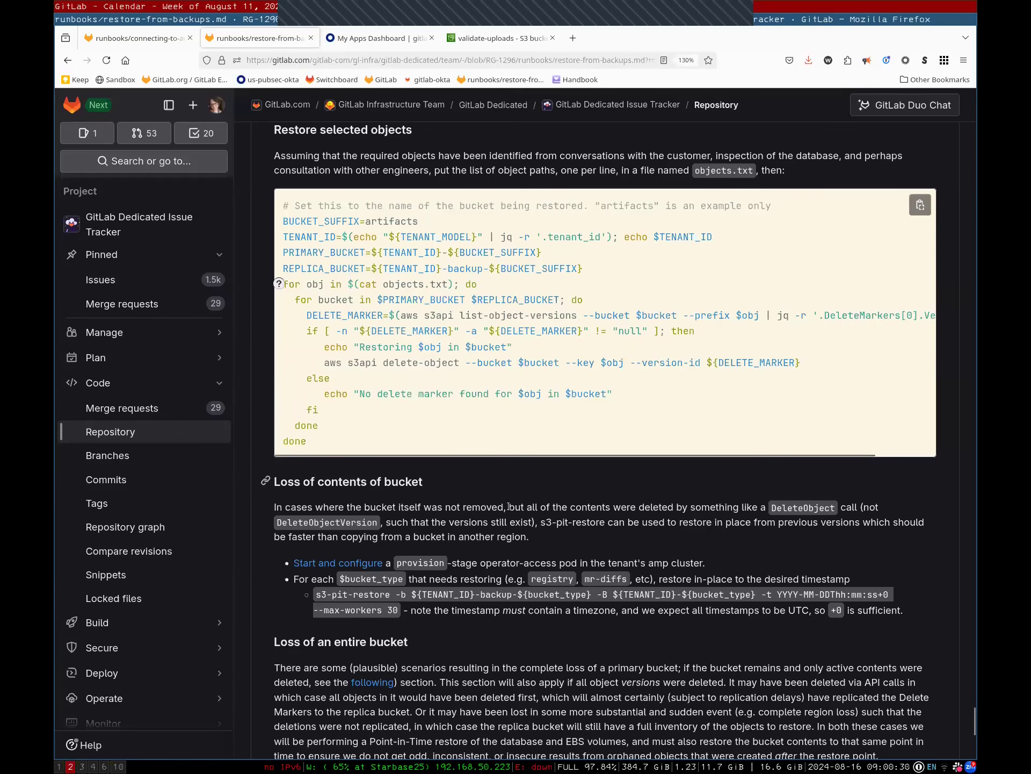
scroll(408, 368, down, 3)
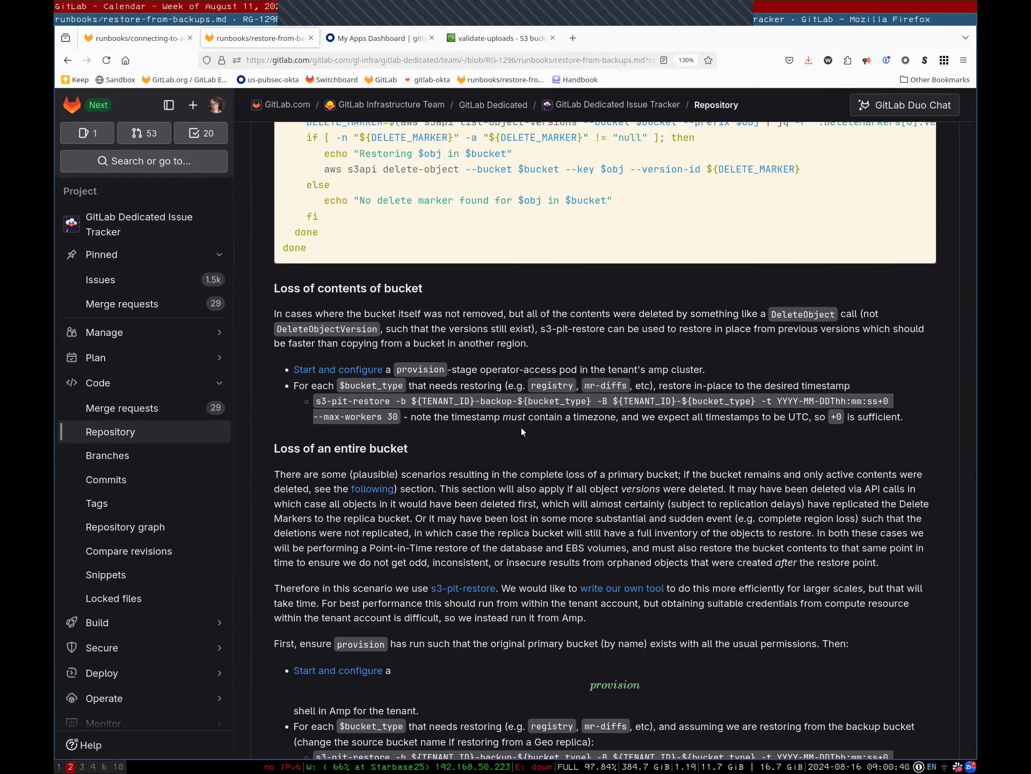
triple_click(324, 400)
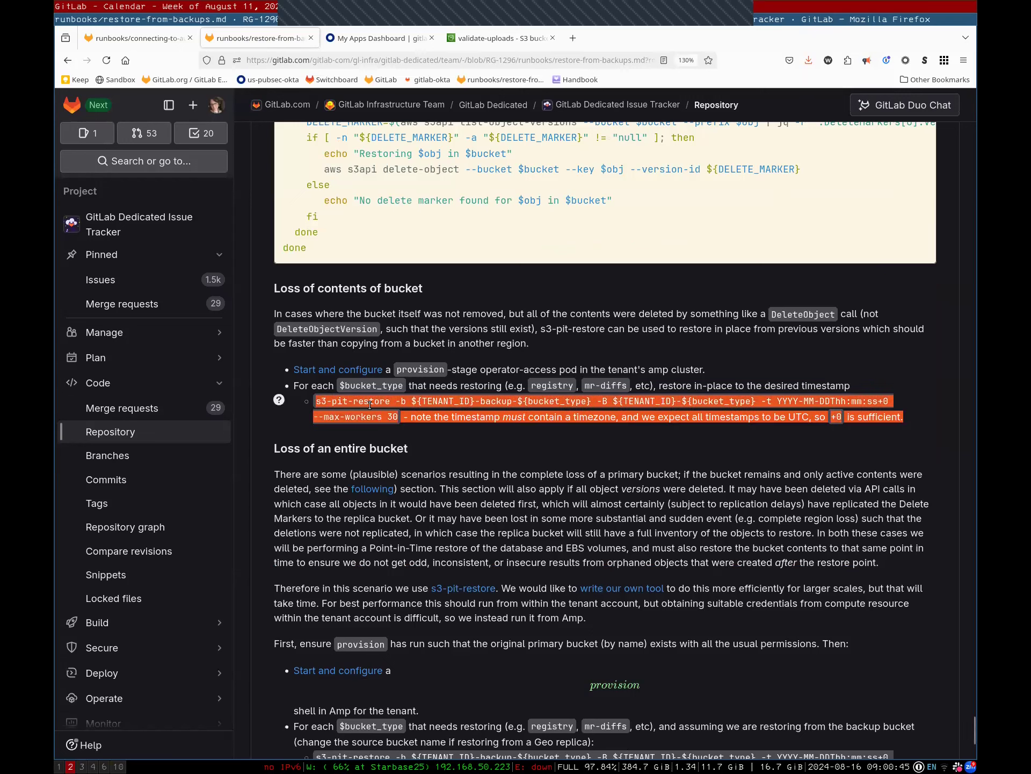
click(390, 401)
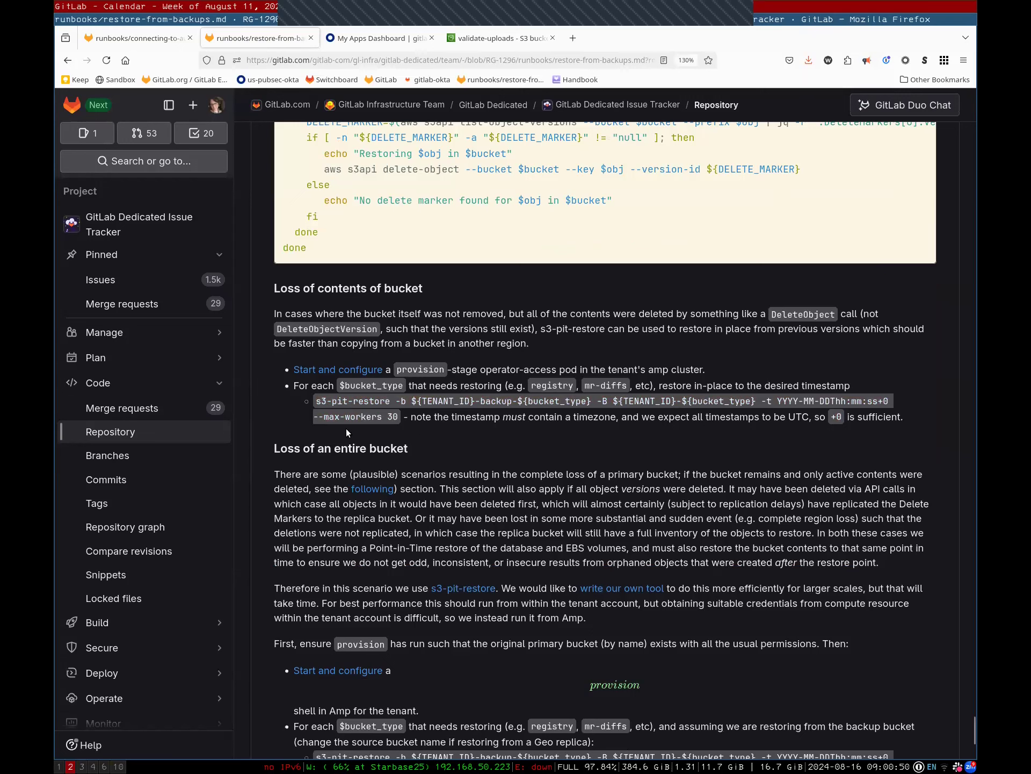
click(317, 401)
drag(317, 401, 399, 419)
key(super+c)
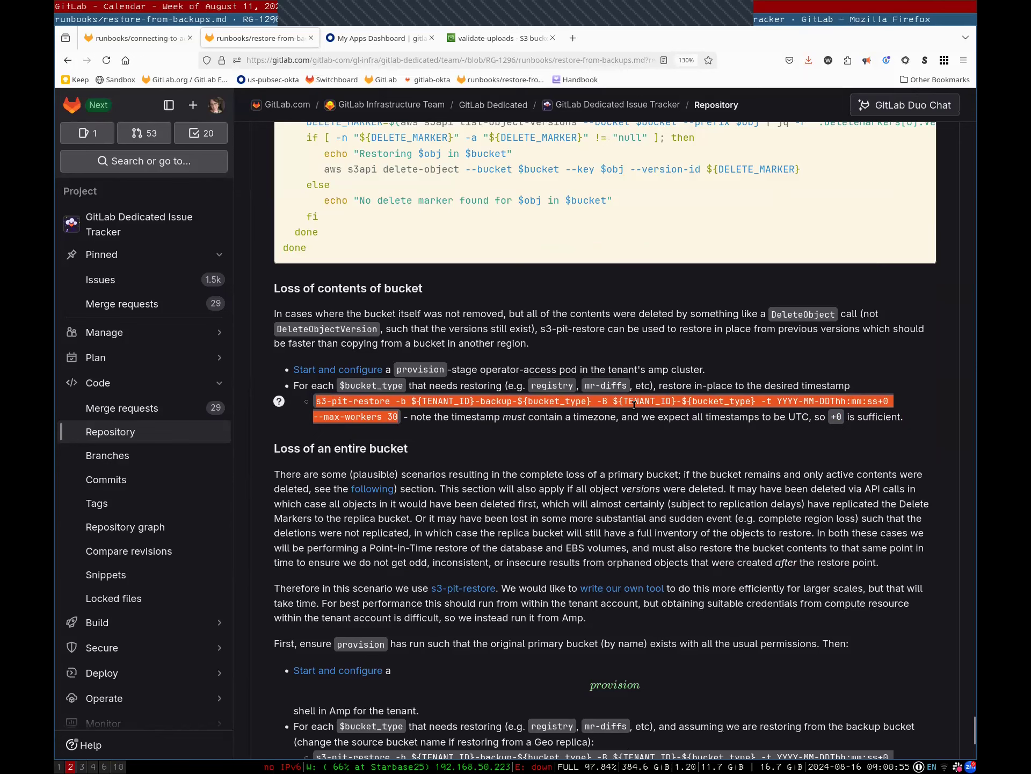
key(super+1)
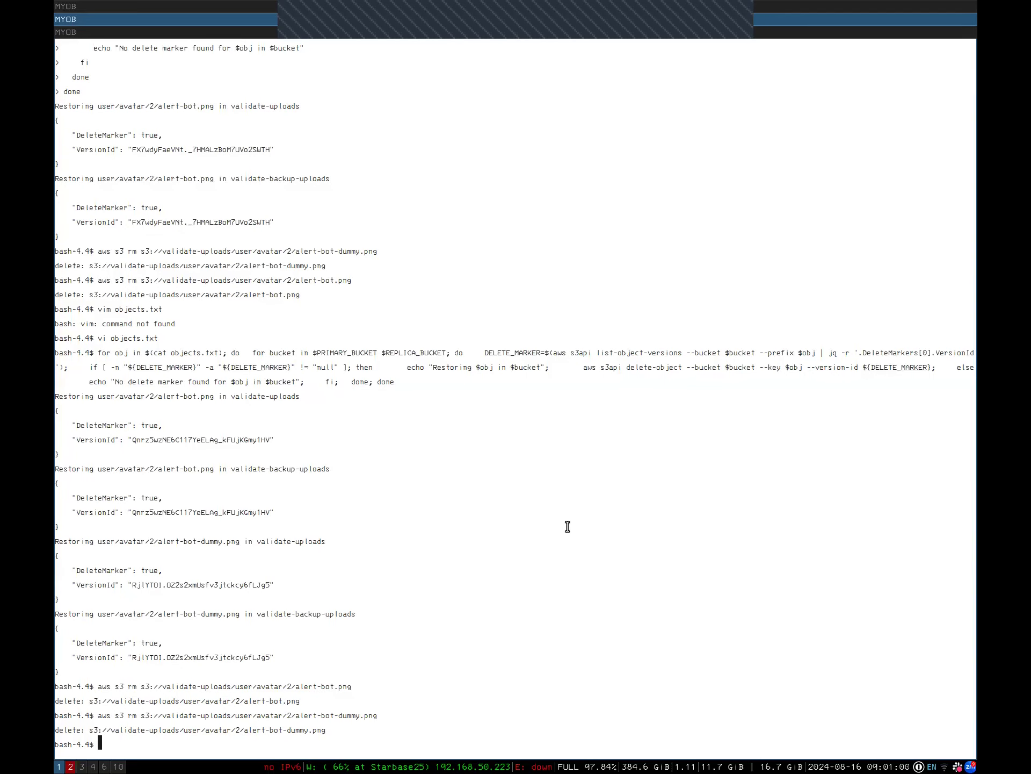
Paste the s3-pit-restore command and change --max-workers from 30 to 1
middle_click(567, 526)
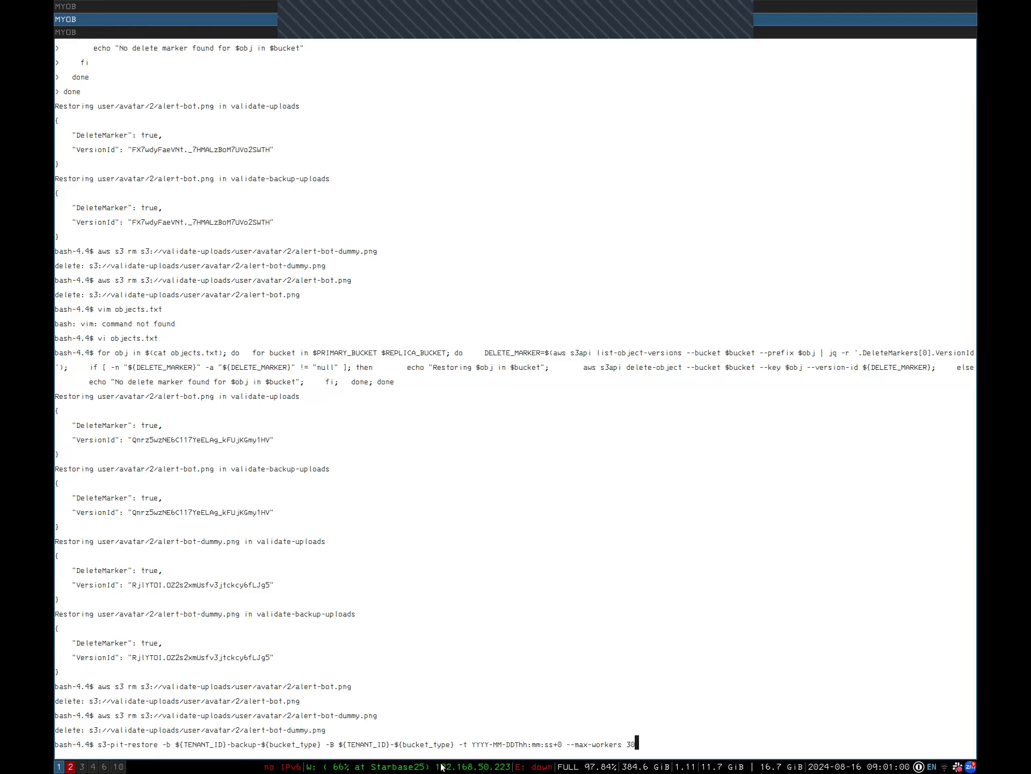
double_click(296, 742)
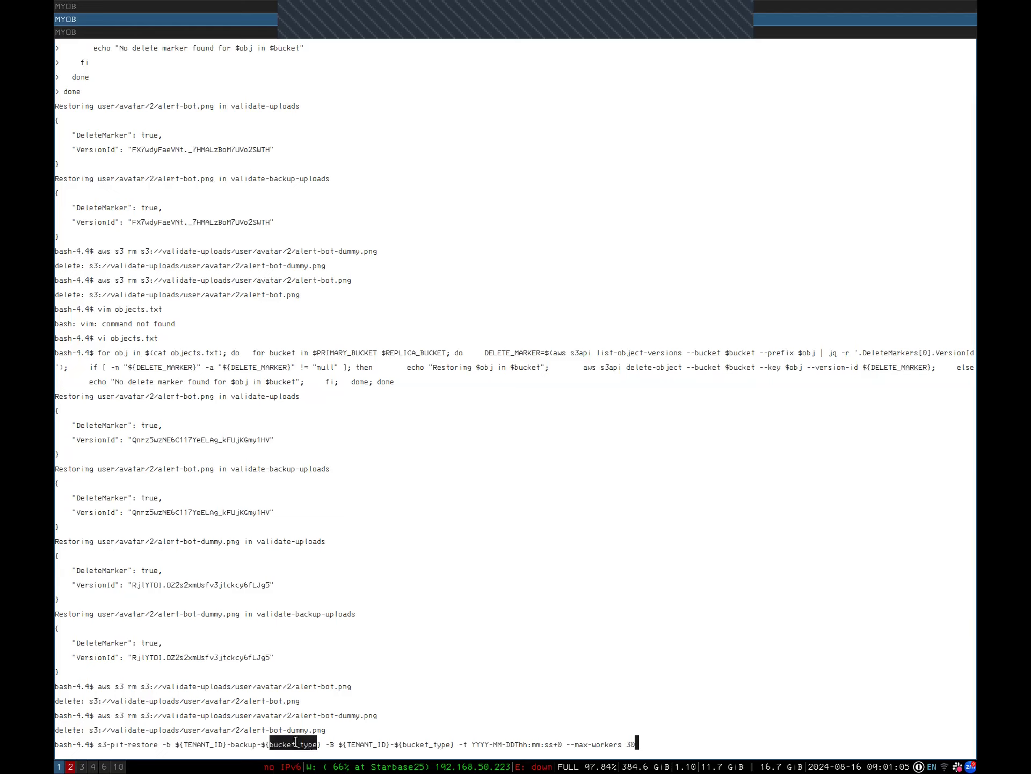
click(406, 702)
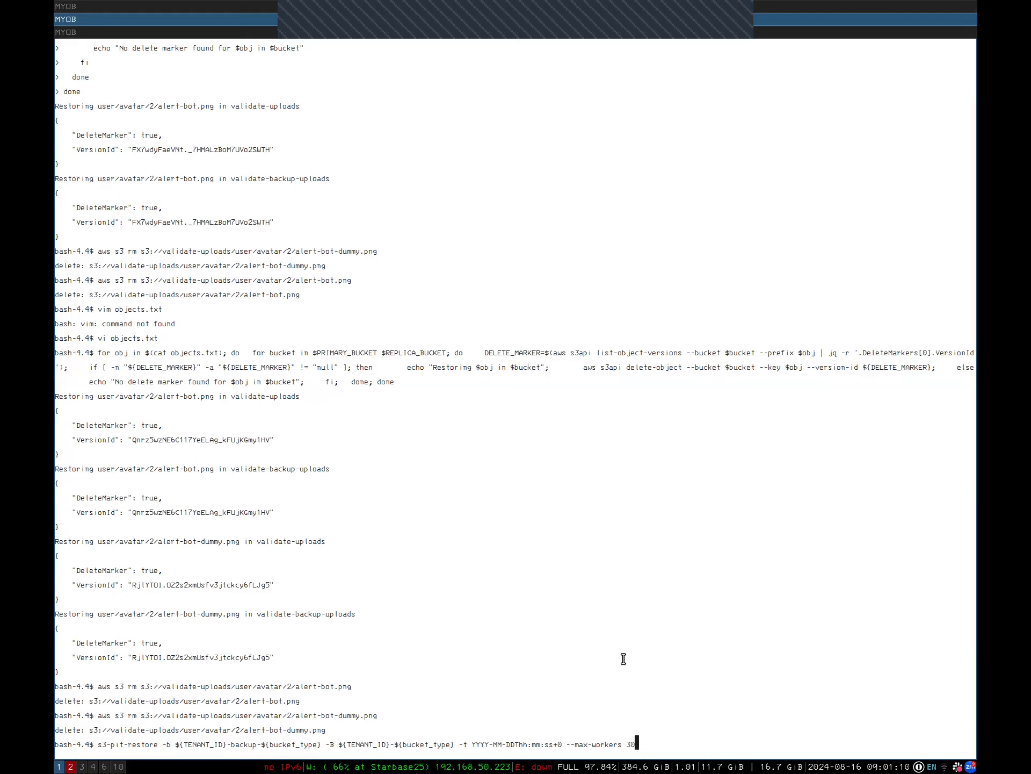
key(BackSpace)
key(BackSpace)
text(1)
Replace both ${bucket_type} placeholders with uploads for the source and destination buckets
key(Left)
key(Left)
key(Left)
key(Left)
key(Left)
key(Left)
key(Left)
key(Left)
key(Left)
key(Left)
key(Left)
key(Left)
key(Left)
key(Left)
key(Left)
key(Left)
key(Left)
key(Left)
key(Left)
key(Left)
key(ctrl+Left)
key(ctrl+Left)
key(ctrl+Left)
key(ctrl+Left)
key(ctrl+Left)
key(ctrl+Left)
key(ctrl+Left)
key(Right)
key(BackSpace)
key(BackSpace)
key(BackSpace)
key(BackSpace)
key(BackSpace)
key(BackSpace)
key(BackSpace)
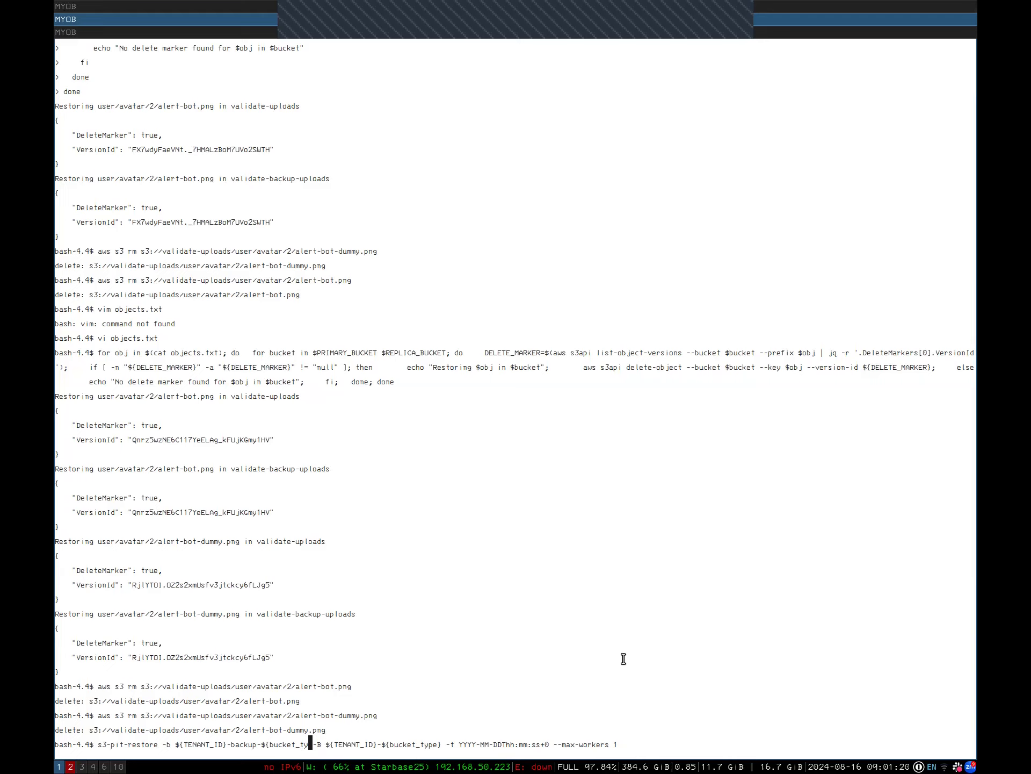
key(BackSpace)
key(BackSpace)
key(BackSpace)
key(BackSpace)
key(BackSpace)
key(BackSpace)
key(BackSpace)
text(u)
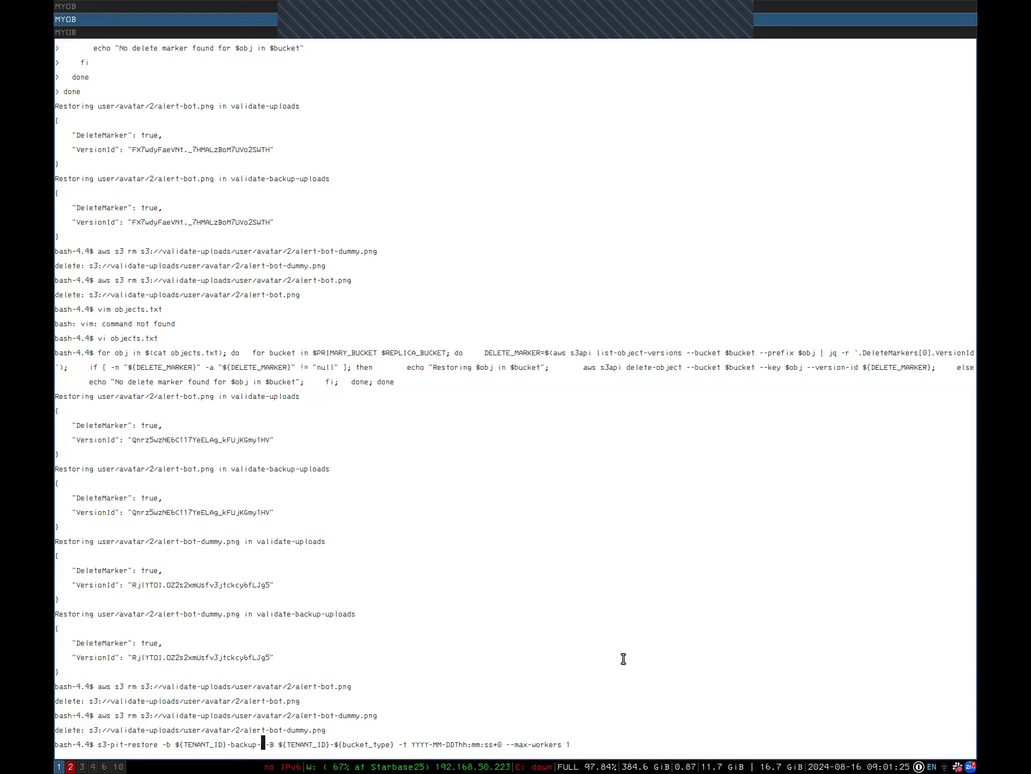
text(ploads)
key(Right)
key(Right)
key(Right)
key(Right)
key(Right)
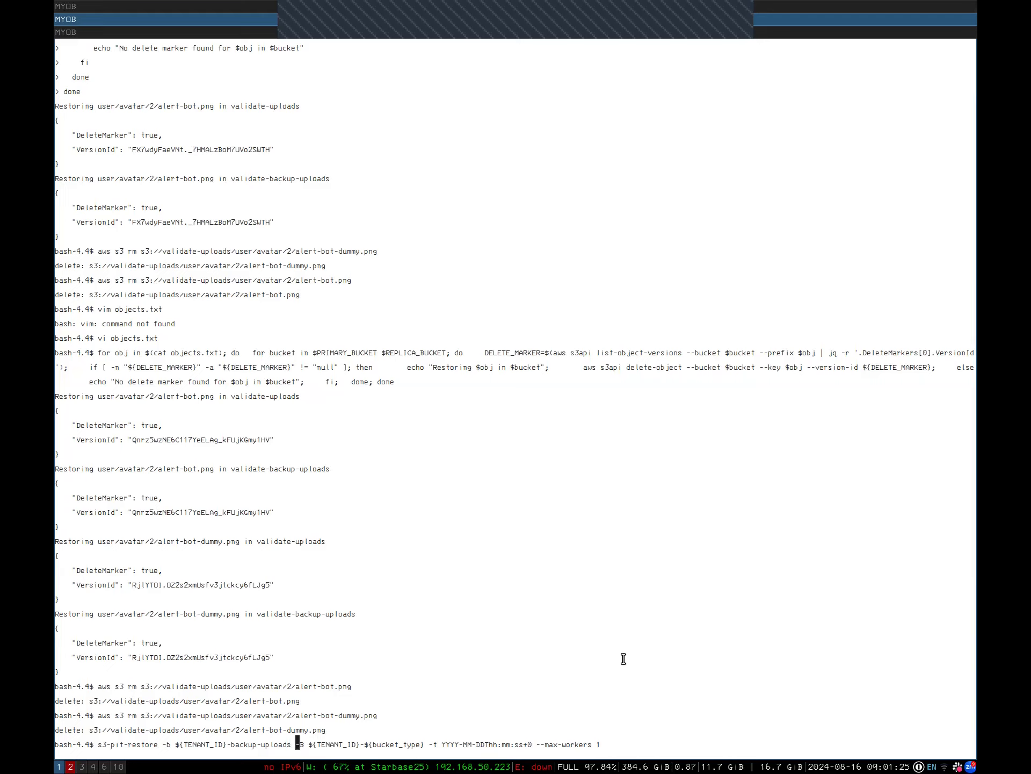
key(Right)
key(Right)
key(Right)
key(Right)
key(Right)
key(Right)
key(Right)
key(Right)
key(Right)
key(Right)
key(Right)
key(Right)
key(Right)
key(Right)
key(Right)
key(Right)
key(Right)
key(Right)
key(Right)
key(Right)
key(BackSpace)
key(BackSpace)
key(BackSpace)
key(BackSpace)
key(BackSpace)
key(BackSpace)
key(BackSpace)
key(BackSpace)
key(BackSpace)
key(BackSpace)
key(BackSpace)
key(BackSpace)
key(BackSpace)
key(BackSpace)
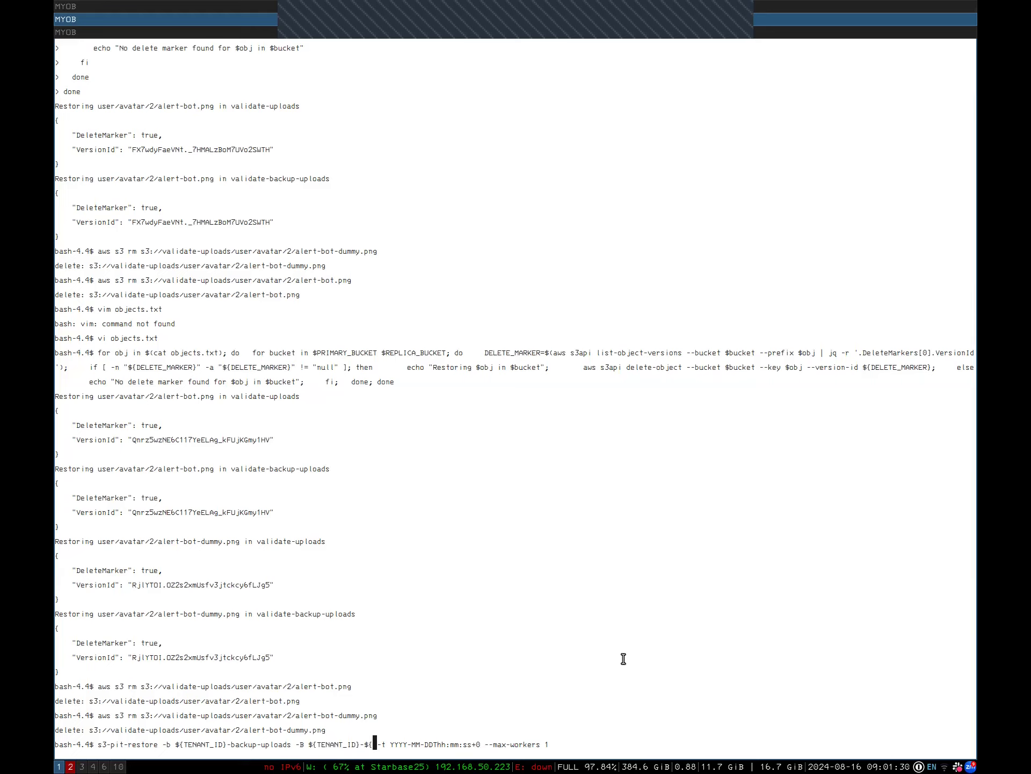
text(uploads)
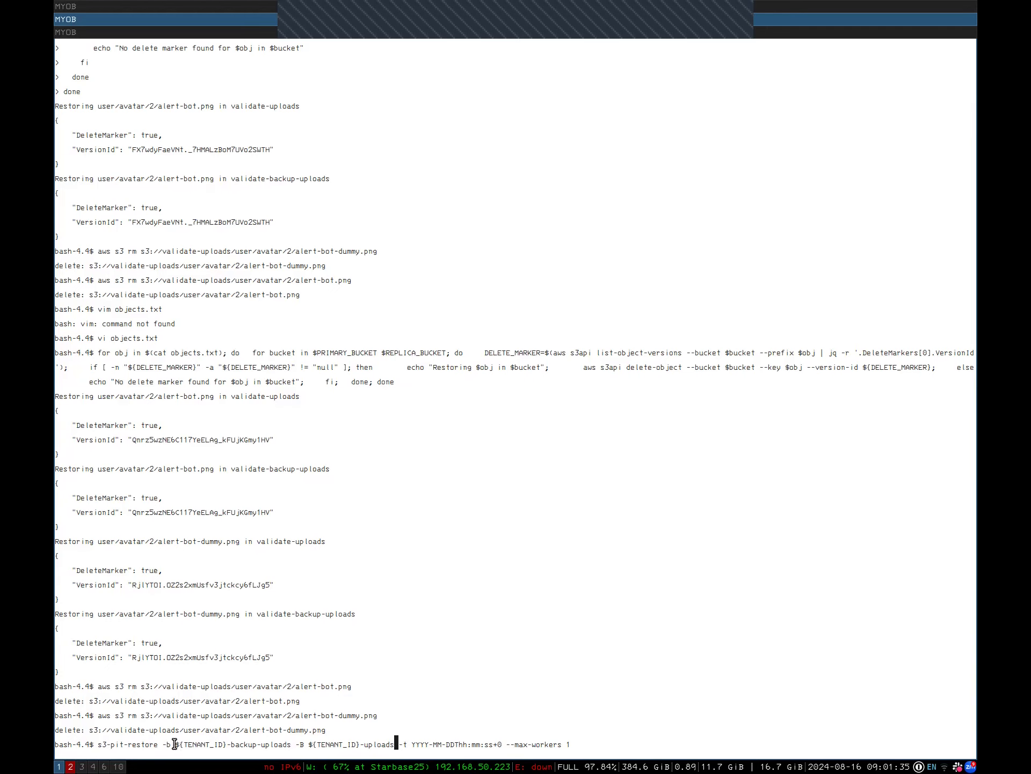
double_click(254, 745)
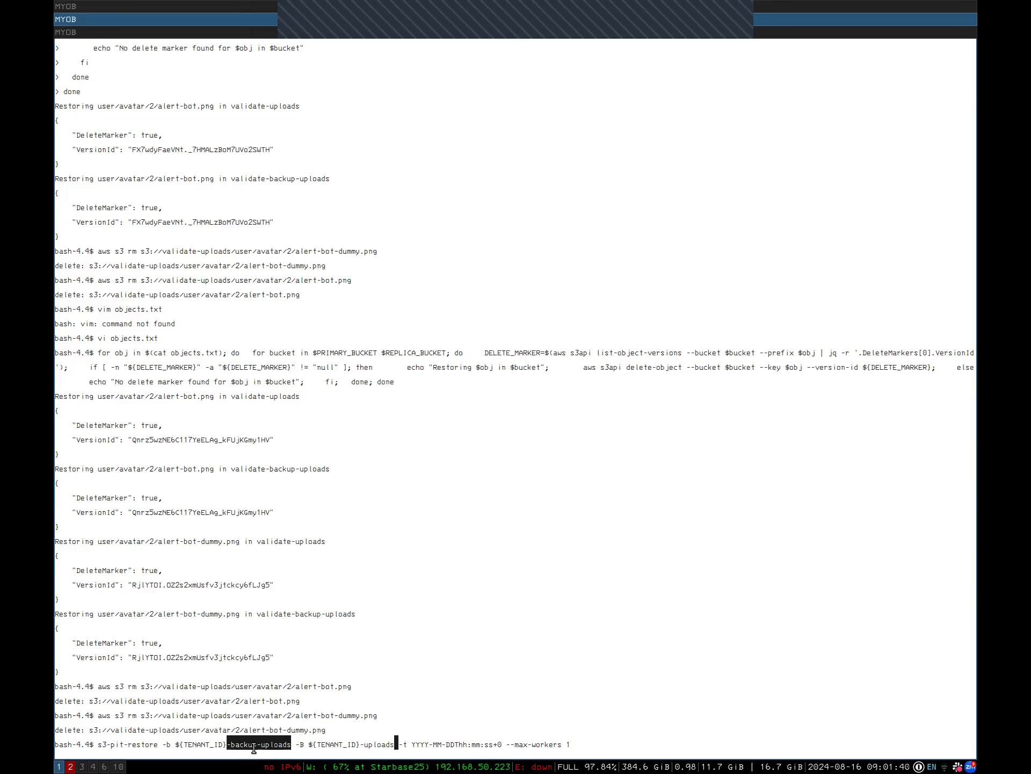
click(380, 742)
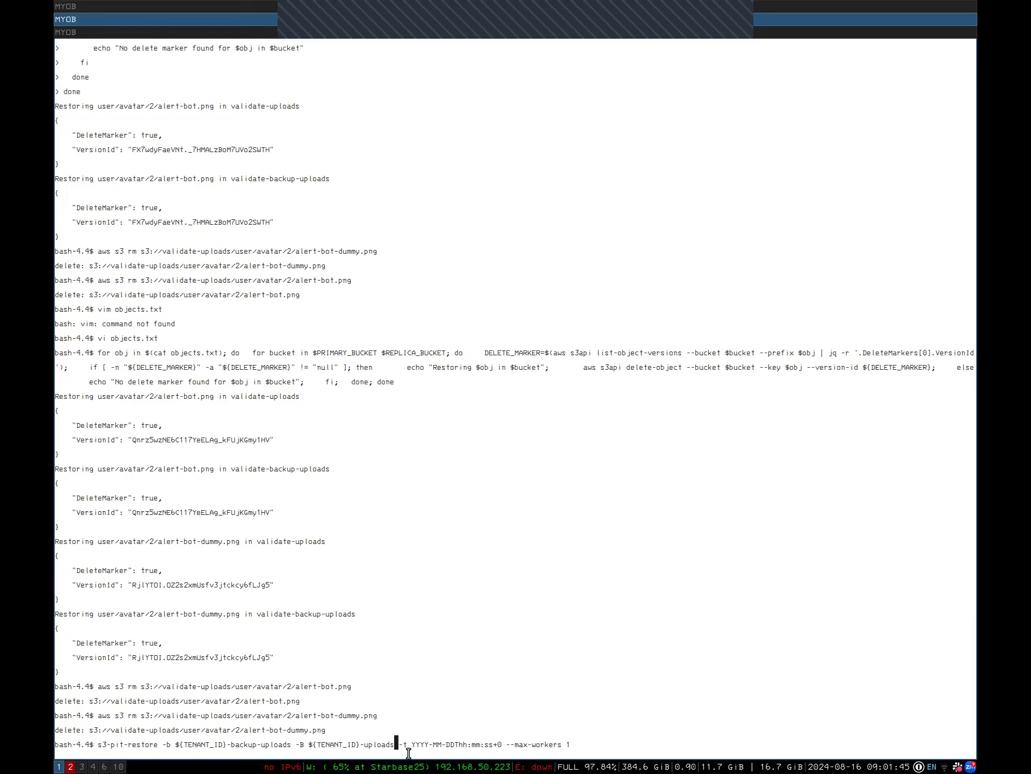
Fill the timestamp's date placeholder with 2023-08-16
key(Right)
key(Right)
key(Right)
key(Left)
key(Left)
key(Left)
key(Right)
key(Right)
key(Right)
key(Right)
key(Right)
key(Right)
key(Right)
key(Right)
key(BackSpace)
key(BackSpace)
key(BackSpace)
key(BackSpace)
text(2023)
key(Right)
key(Right)
key(Right)
key(BackSpace)
key(BackSpace)
text(06)
key(BackSpace)
text(8)
key(Right)
key(Right)
key(Right)
Set the timestamp time to 00:00:00 and run s3-pit-restore
key(BackSpace)
key(BackSpace)
text(16)
key(Right)
key(Right)
key(Right)
key(BackSpace)
key(BackSpace)
text(00)
key(Right)
key(Right)
key(Right)
key(BackSpace)
key(BackSpace)
text(00)
key(Right)
key(Right)
key(Right)
key(BackSpace)
key(BackSpace)
text(00)
key(Right)
key(Right)
key(Right)
key(Right)
key(Right)
key(Right)
key(Right)
key(Right)
key(Right)
key(Right)
key(Right)
key(Right)
key(Right)
key(Right)
key(Right)
key(Right)
key(Right)
key(Right)
key(Return)
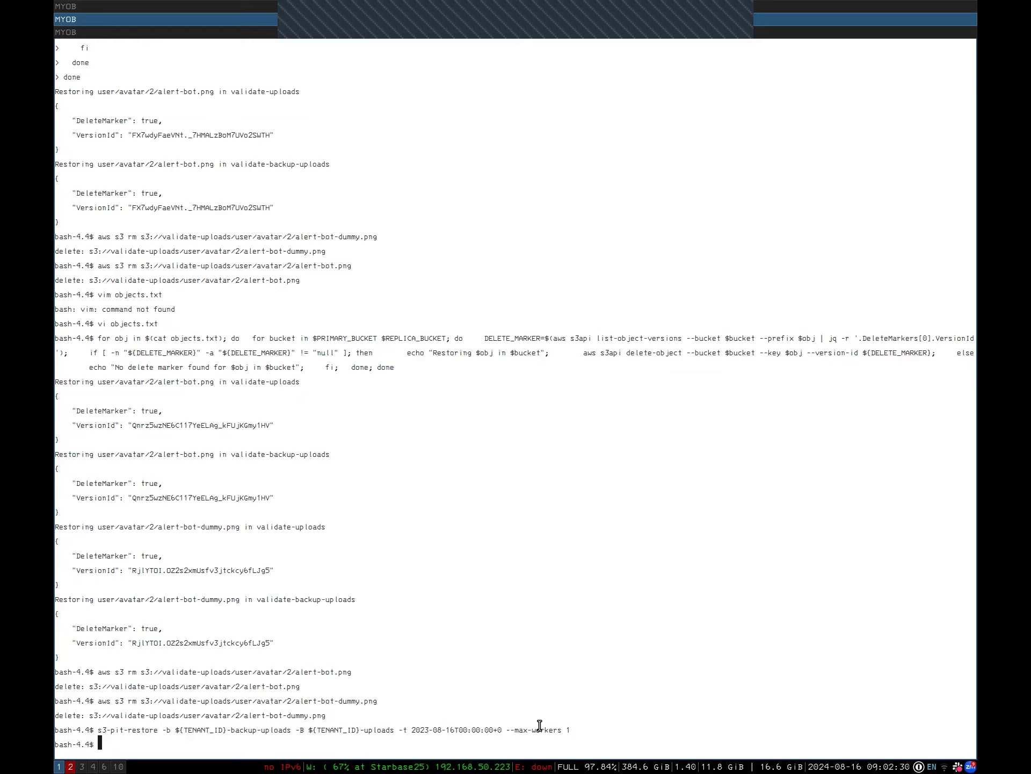
key(super+3)
key(super+2)
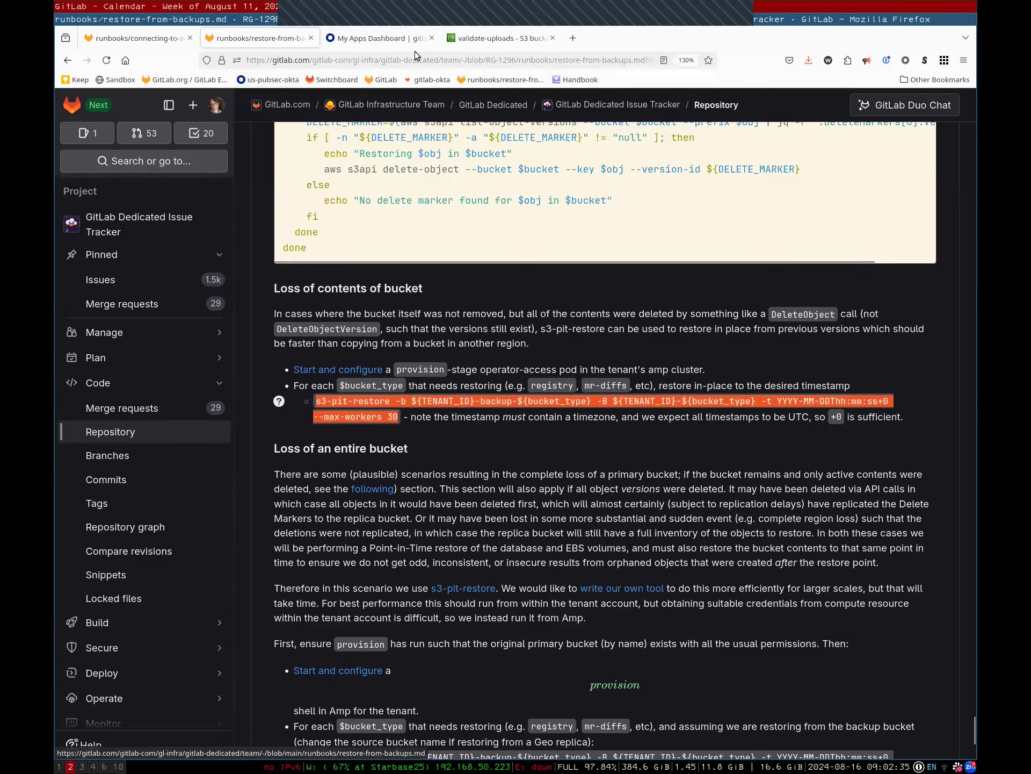
Reload the validate-uploads user/avatar/2/ folder to confirm it still shows no objects
key(ctrl+Tab)
key(ctrl+Tab)
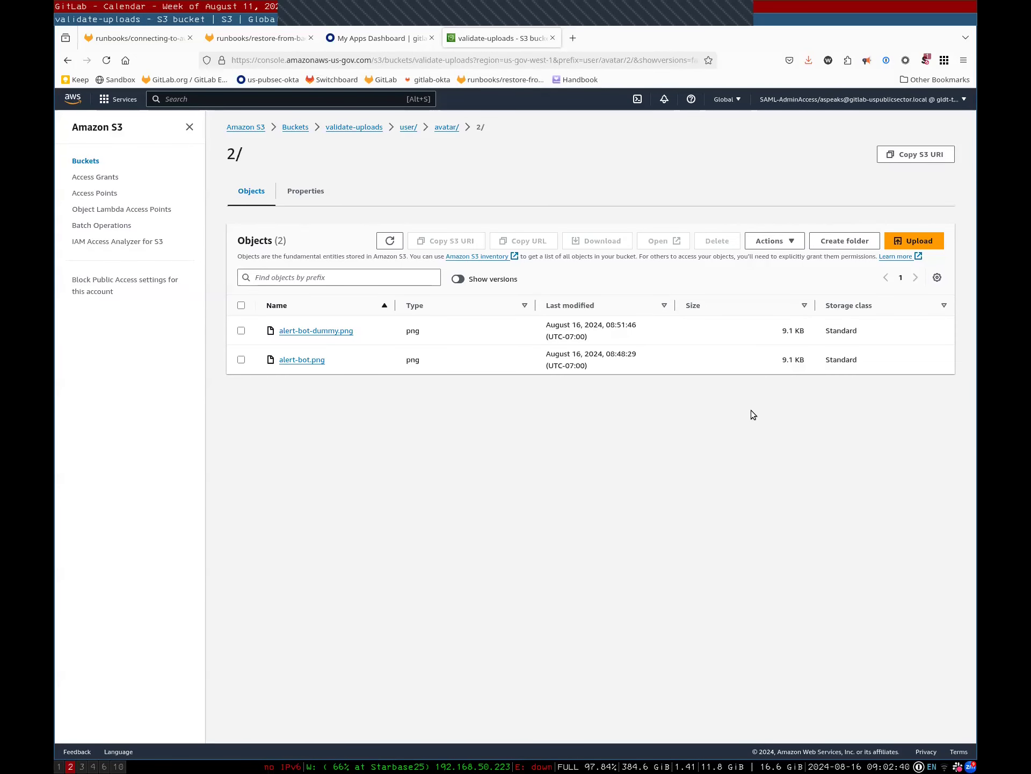
key(F5)
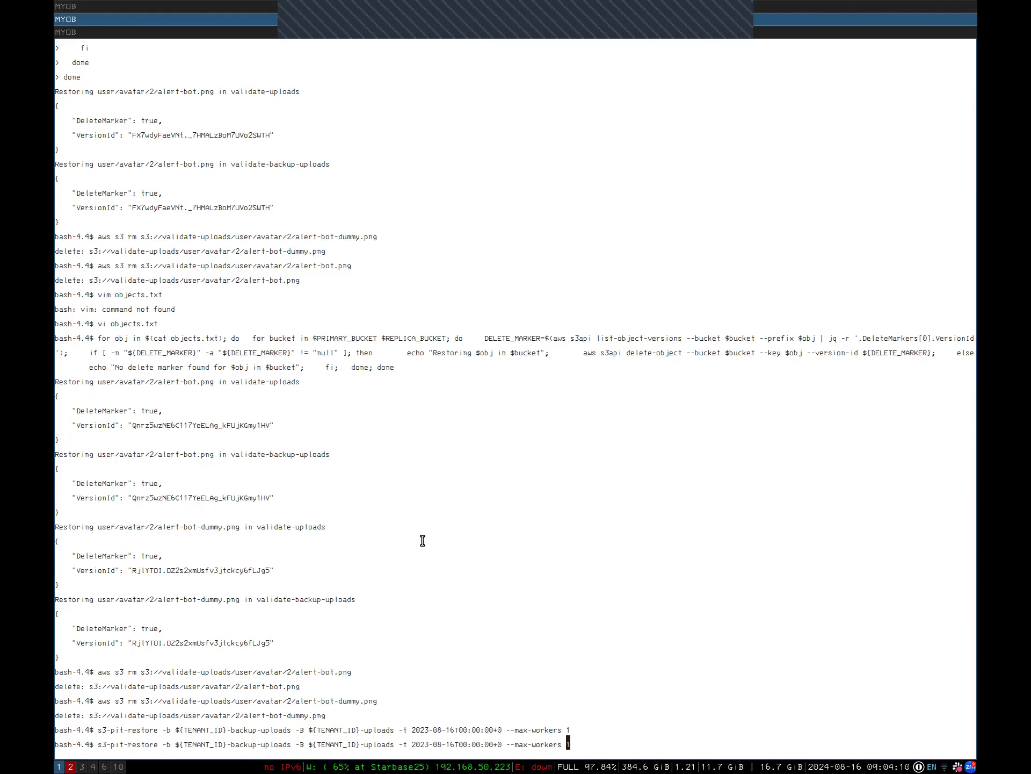
key(Left)
key(Left)
key(Left)
key(Left)
key(Left)
key(Left)
key(Left)
key(Left)
key(Left)
key(Left)
key(Left)
key(Left)
key(Left)
key(Left)
key(Left)
key(Left)
key(Left)
key(Left)
key(Left)
key(Left)
Rerun s3-pit-restore with timestamp 2024-08-16T00:00:00+0, restoring alert-bot.png and the support-bot avatars
key(Left)
key(Left)
key(Left)
key(BackSpace)
text(4)
key(Return)
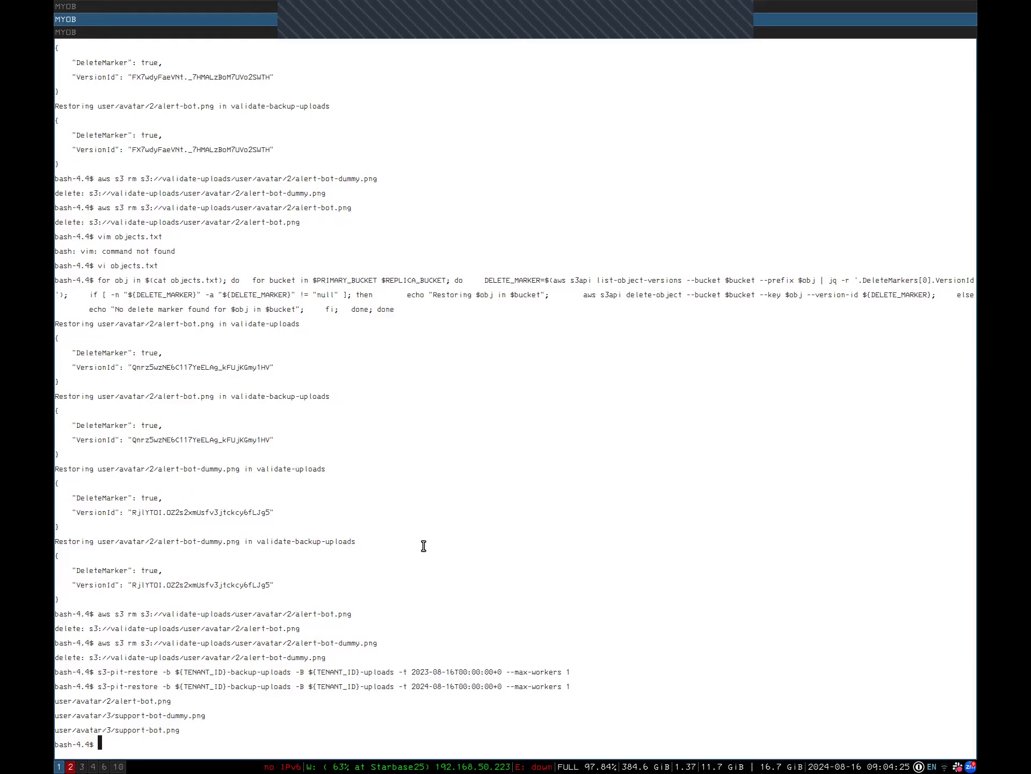
key(super+2)
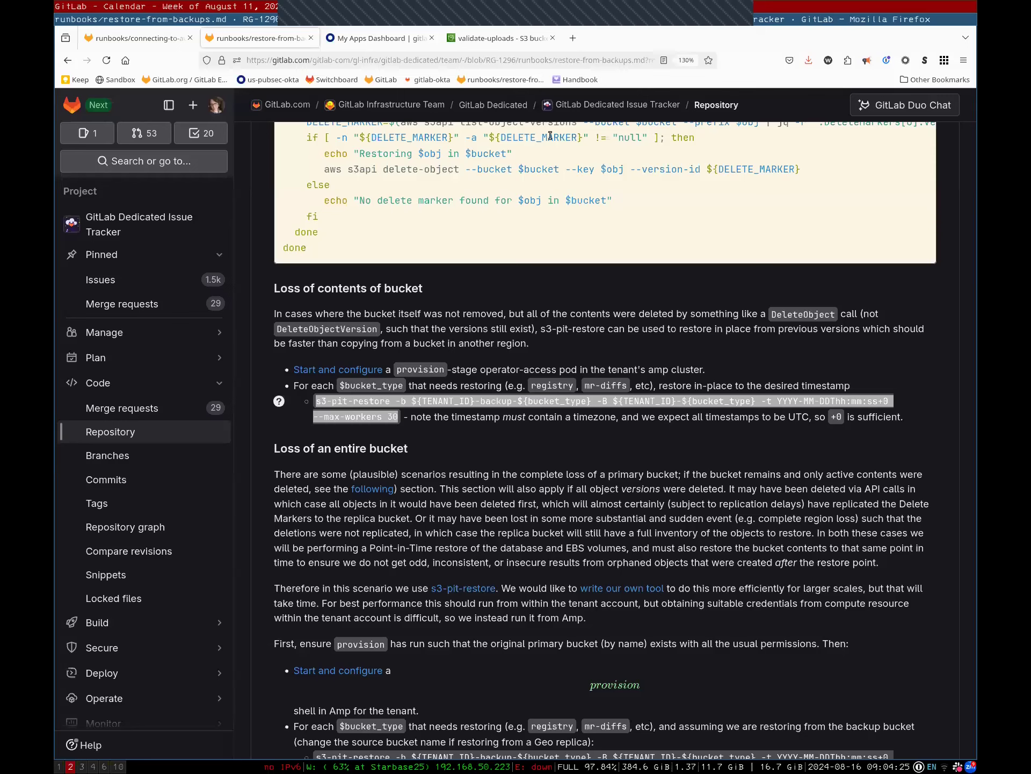
Refresh the user/avatar/2/ listing and confirm the 9.1 KB alert-bot.png has reappeared
key(ctrl+Tab)
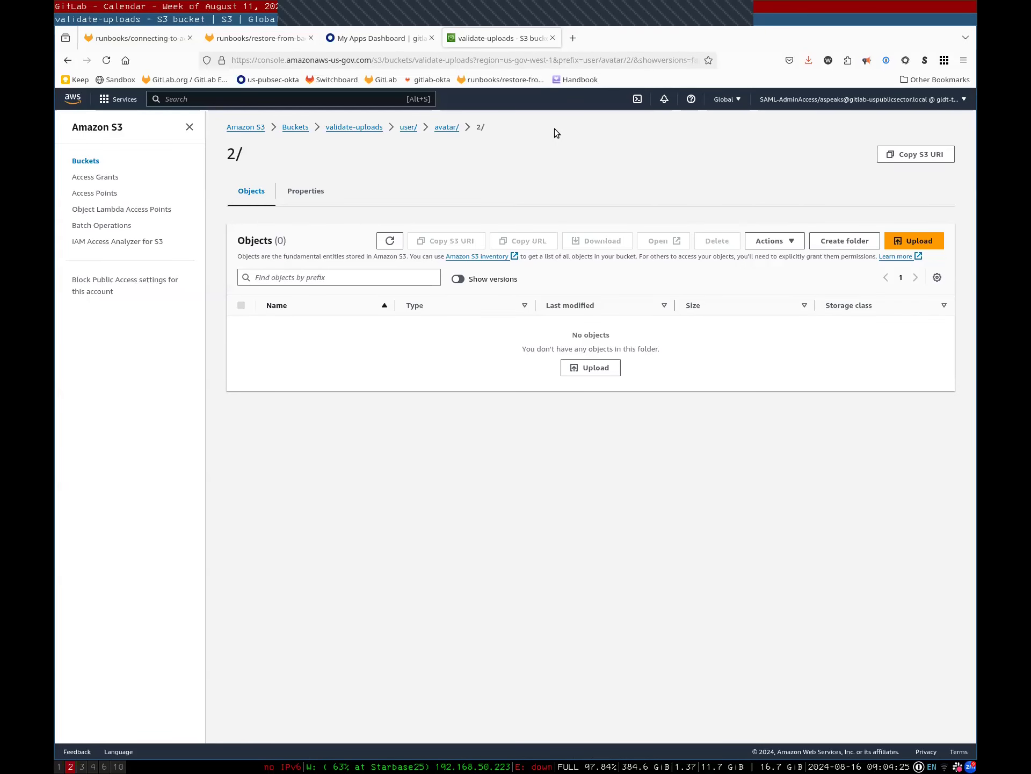
click(389, 240)
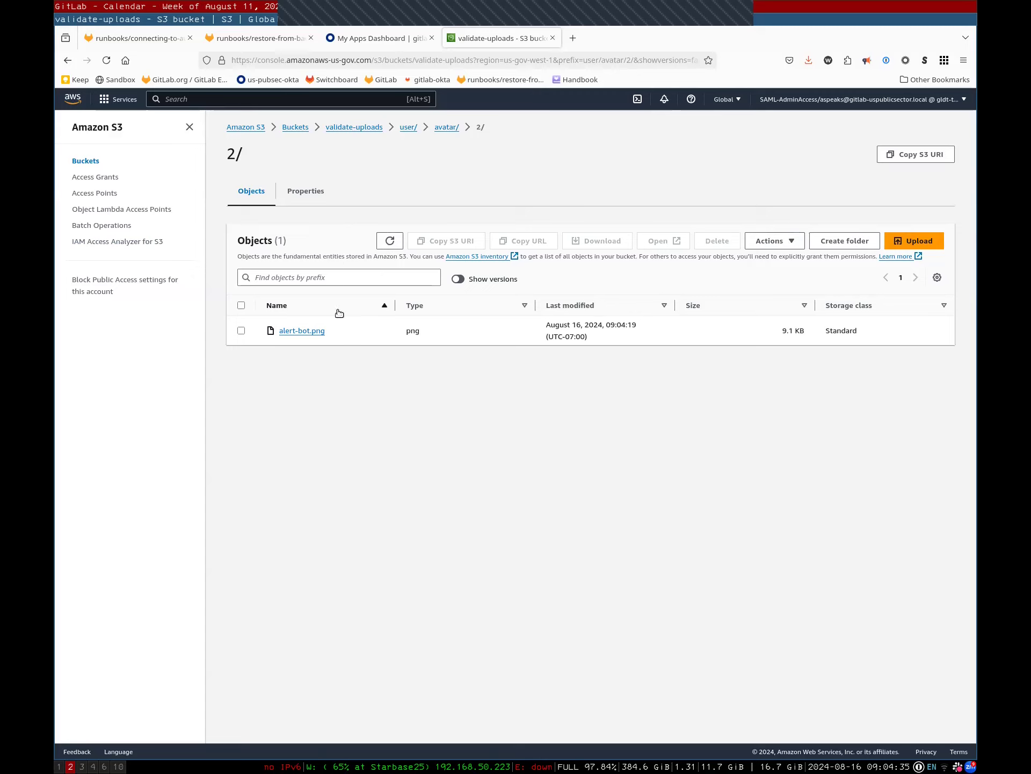
drag(325, 330, 271, 332)
click(299, 345)
key(super+1)
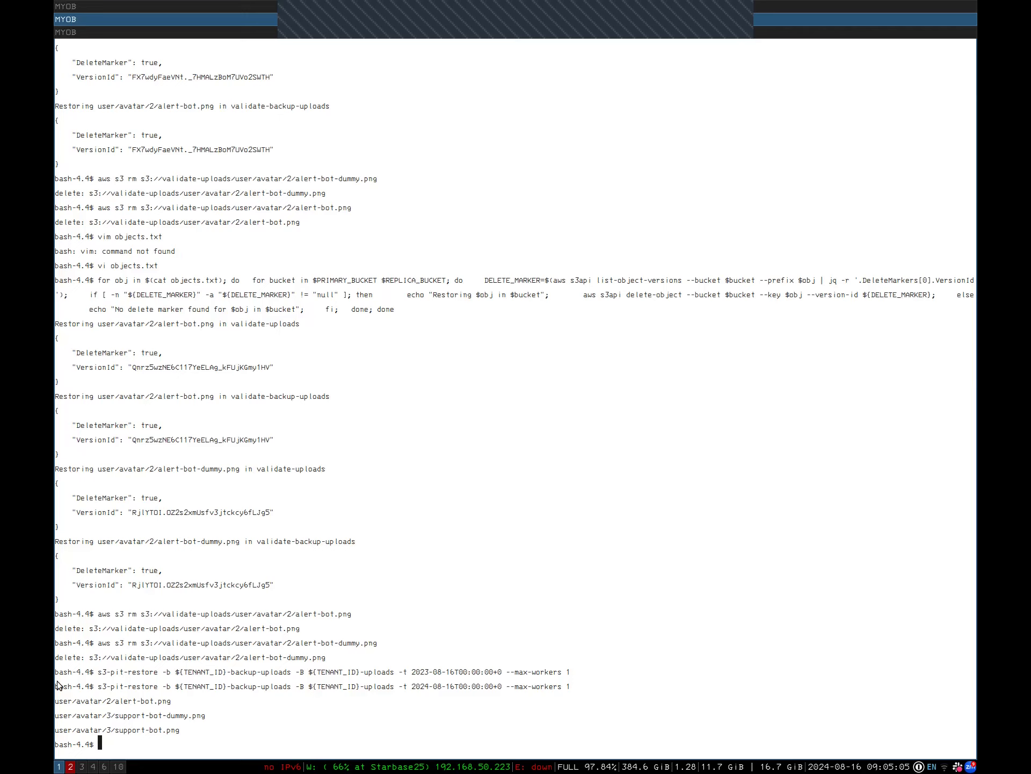
Check the restored support-bot-dummy.png line and 2024 timestamp, then exit the pod shell
double_click(154, 716)
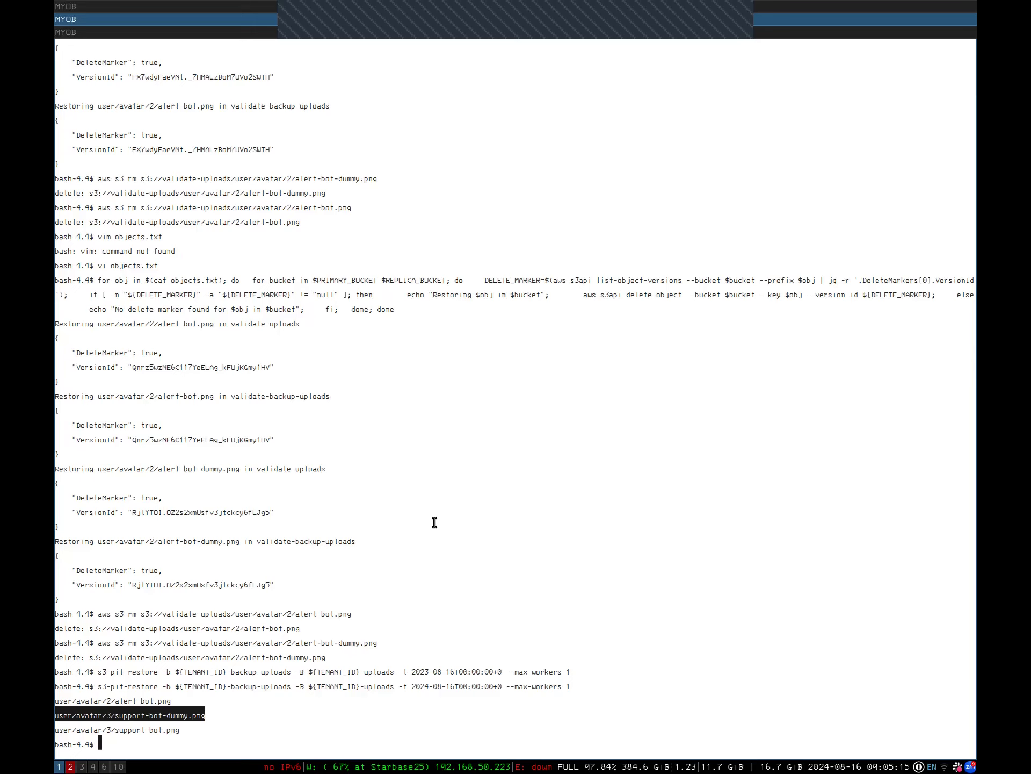
triple_click(443, 683)
double_click(443, 686)
click(452, 721)
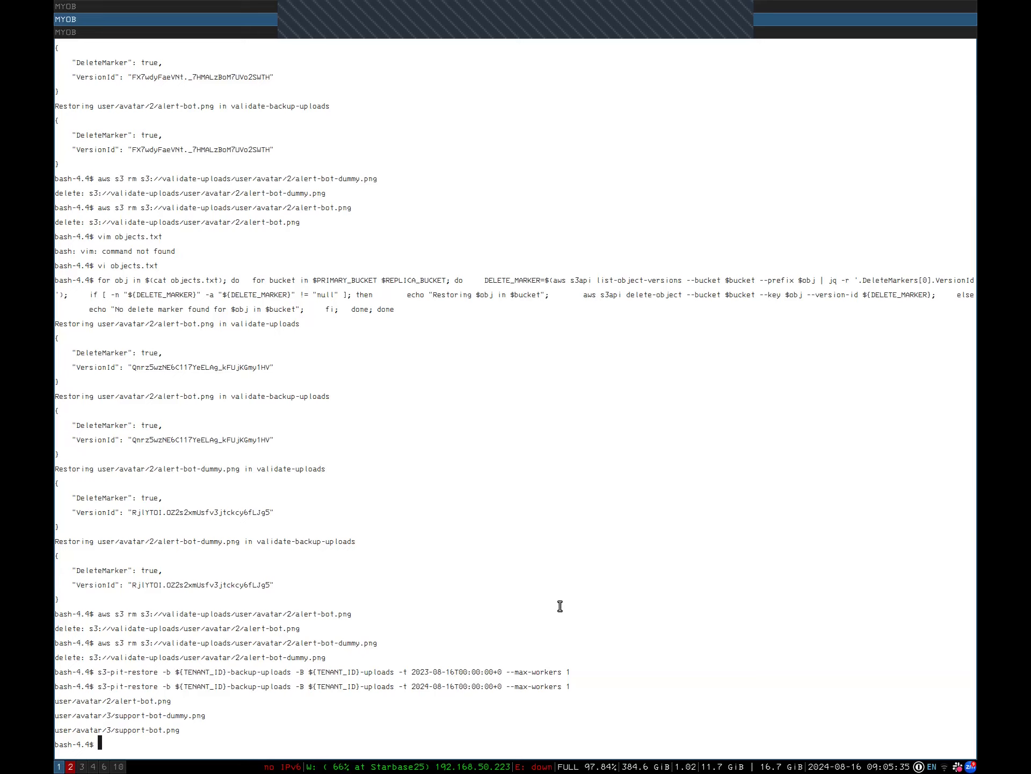
text(exit)
key(Return)
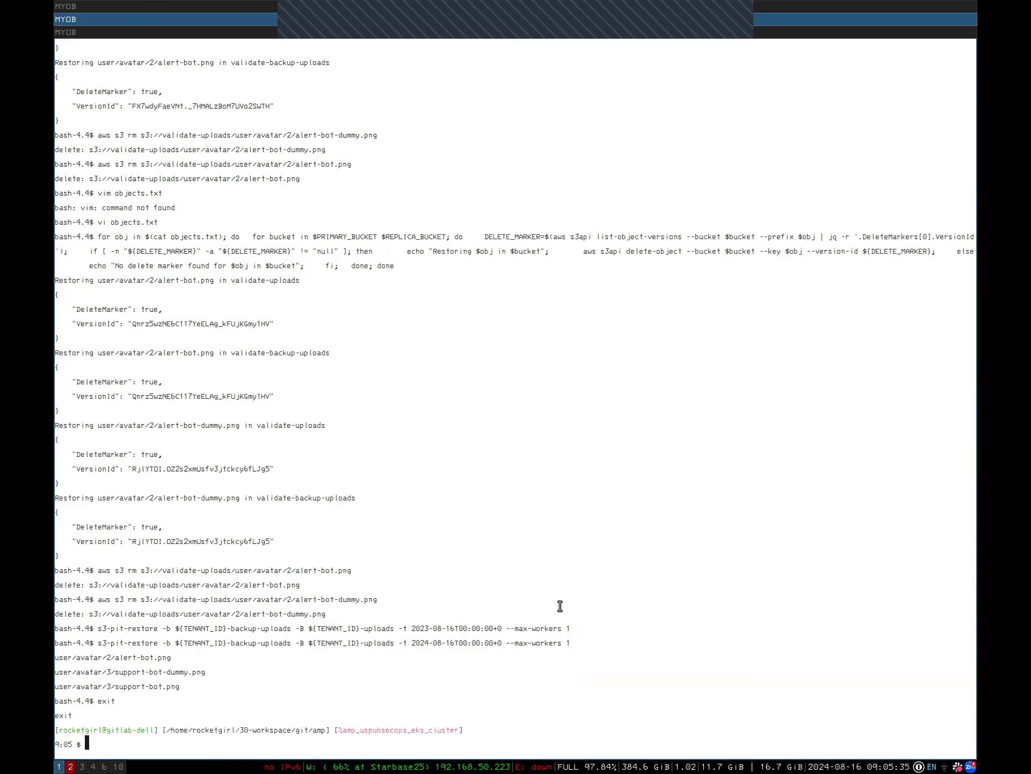
List the cluster pods with k get pods and delete the operator-access-provision-gvlsb-l894q pod
text(k get pods)
key(Return)
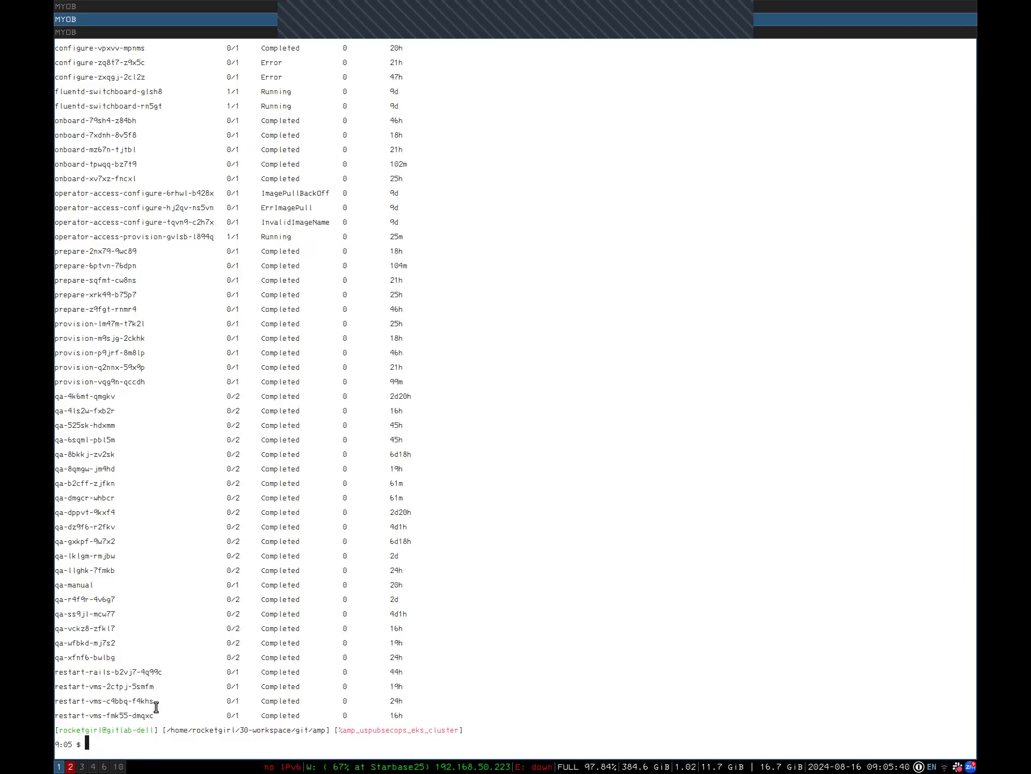
double_click(159, 236)
key(super+c)
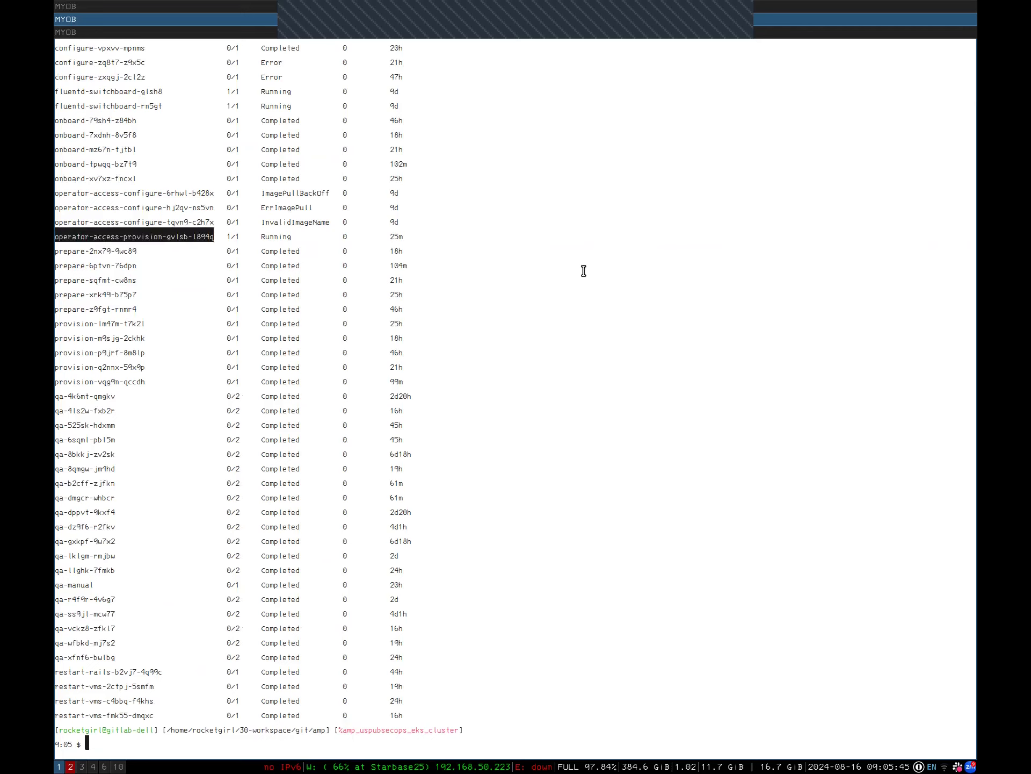
text(k delete pod)
middle_click(584, 271)
key(Return)
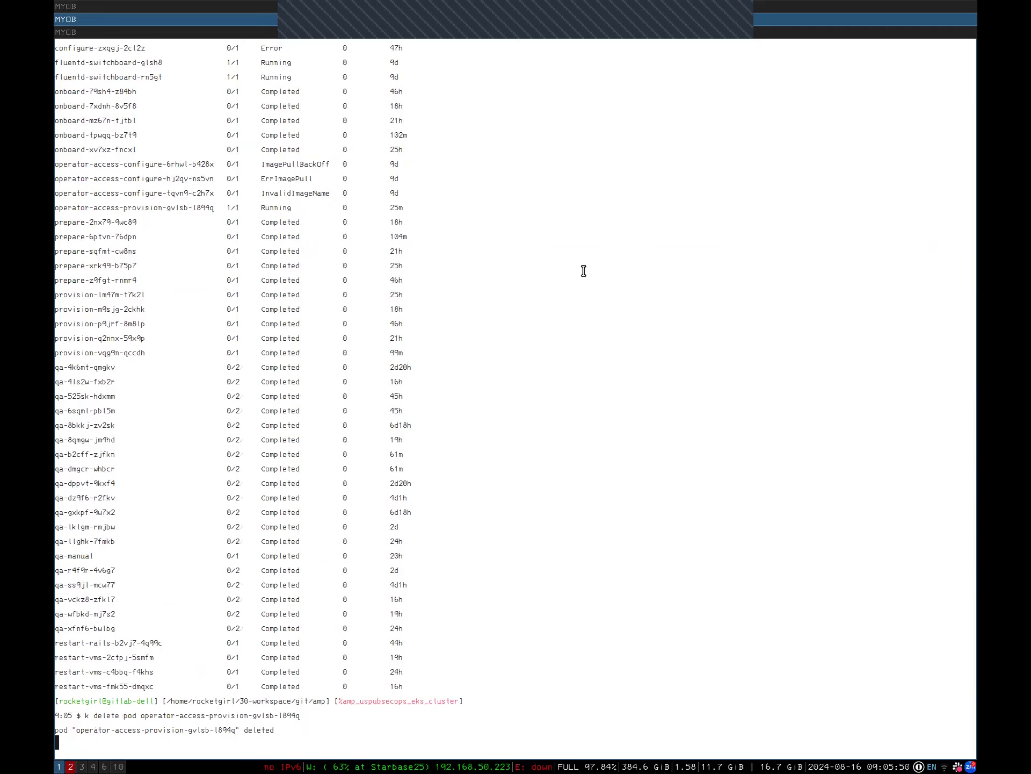